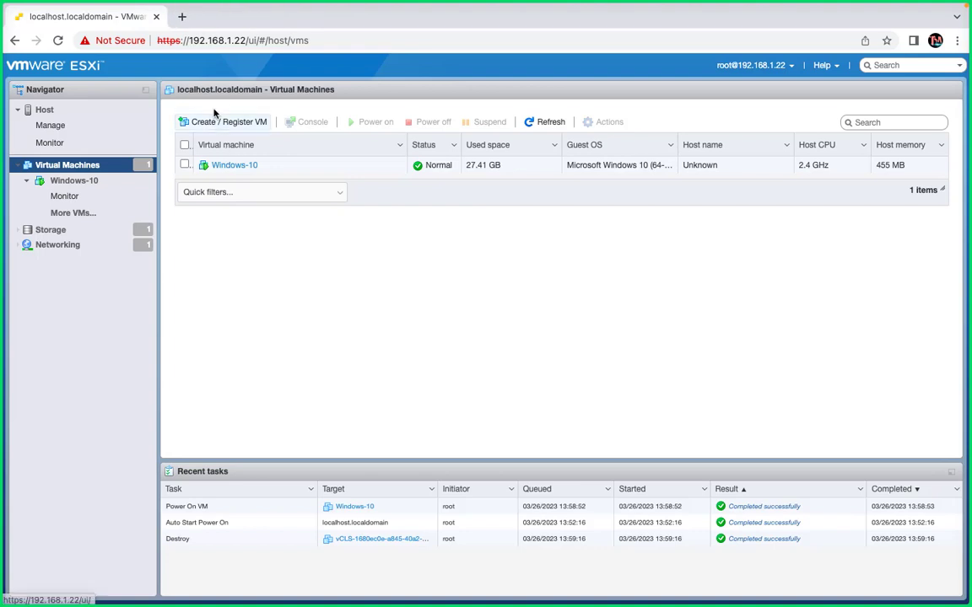
# - Open the Windows-10 virtual machine's details and bring up its console
pyautogui.click(239, 168)
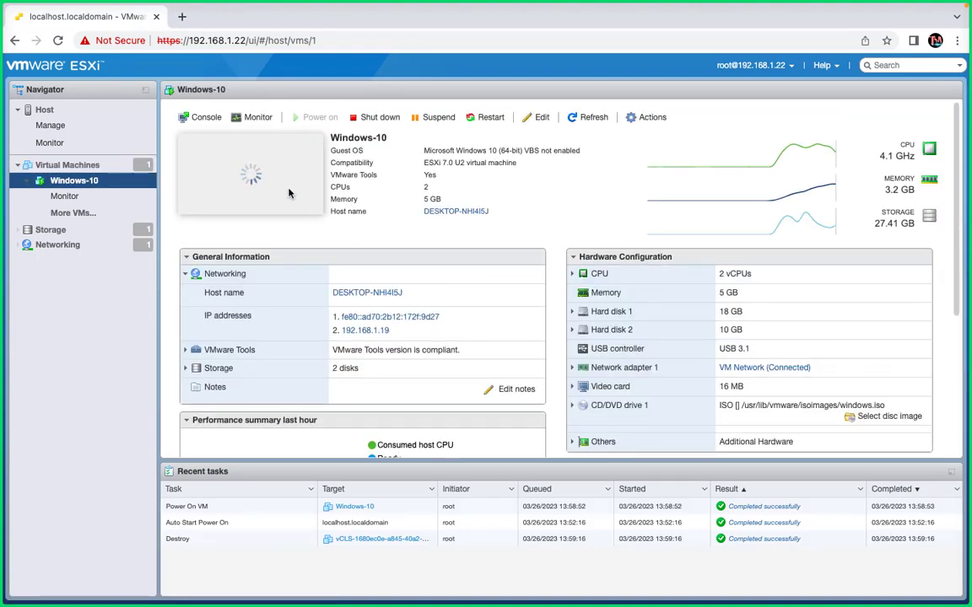
pyautogui.click(289, 189)
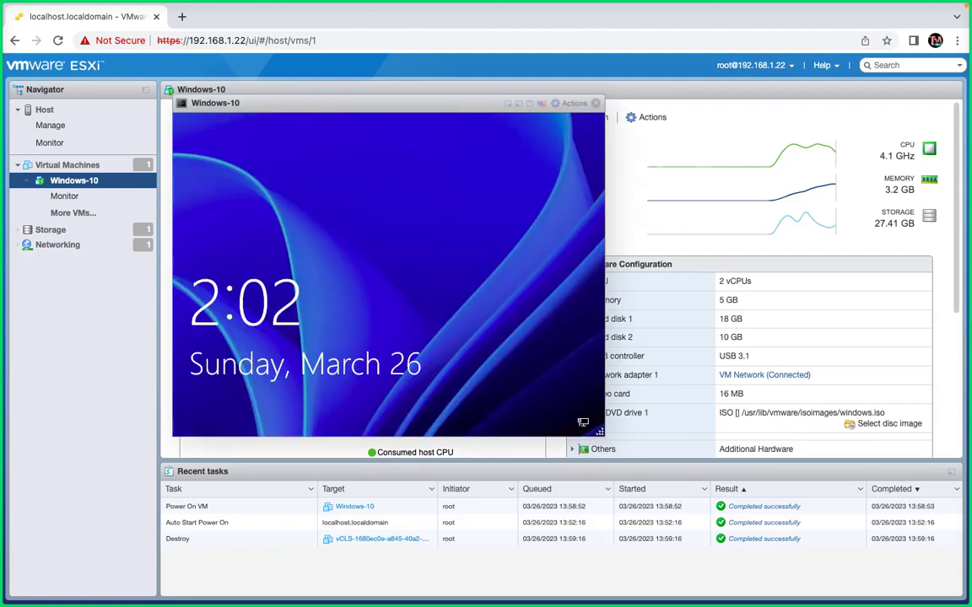
pyautogui.click(535, 91)
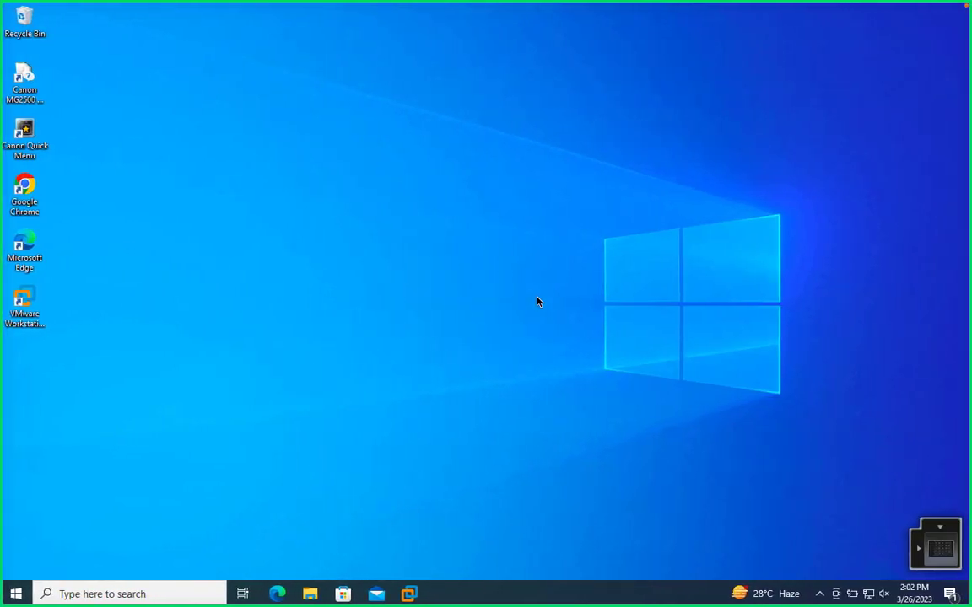
# - On the remote Windows desktop, launch Paint by running mspaint
pyautogui.click(537, 301)
pyautogui.press('super+r')
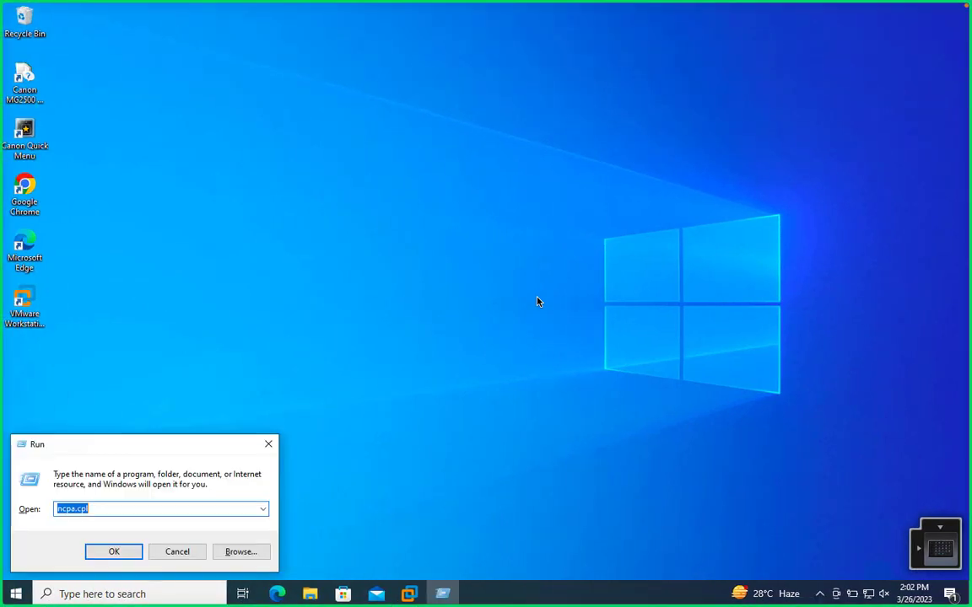
pyautogui.write('ms')
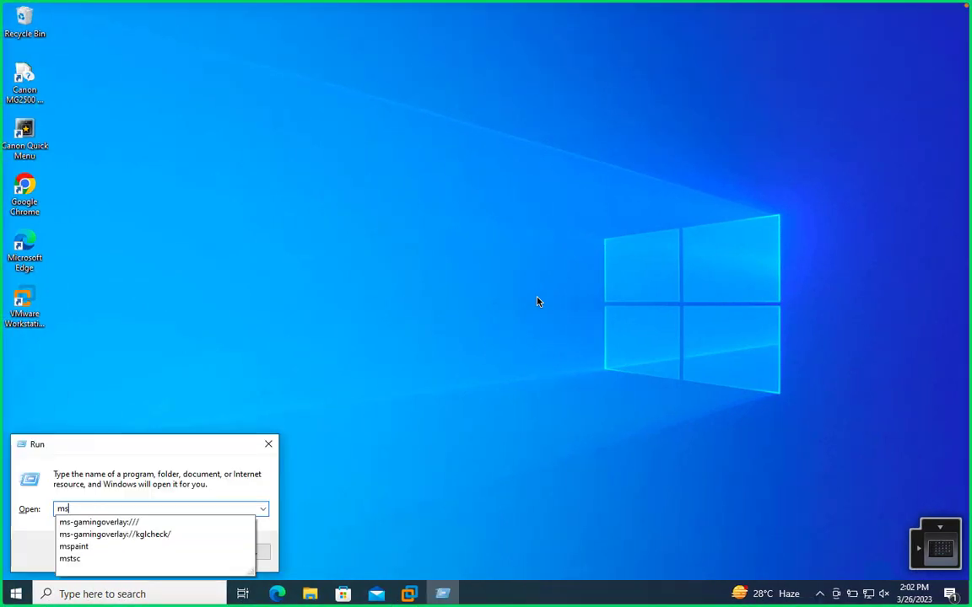
pyautogui.write('paint')
pyautogui.press('Return')
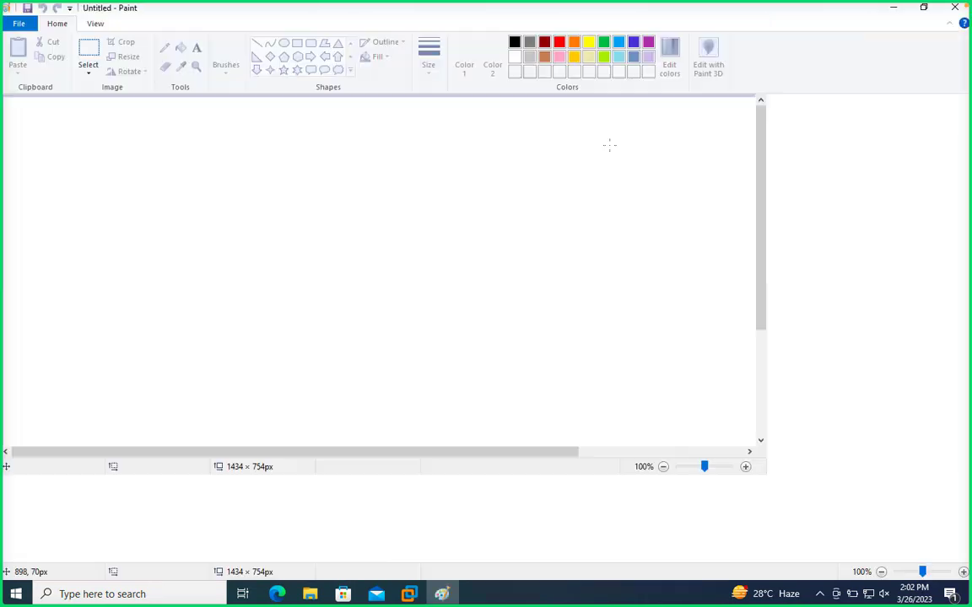
# - Add a text box near the canvas's upper edge, about 577 × 42 px, reading "VMware vSpshre Virtual Machine Mgmt"
pyautogui.click(197, 47)
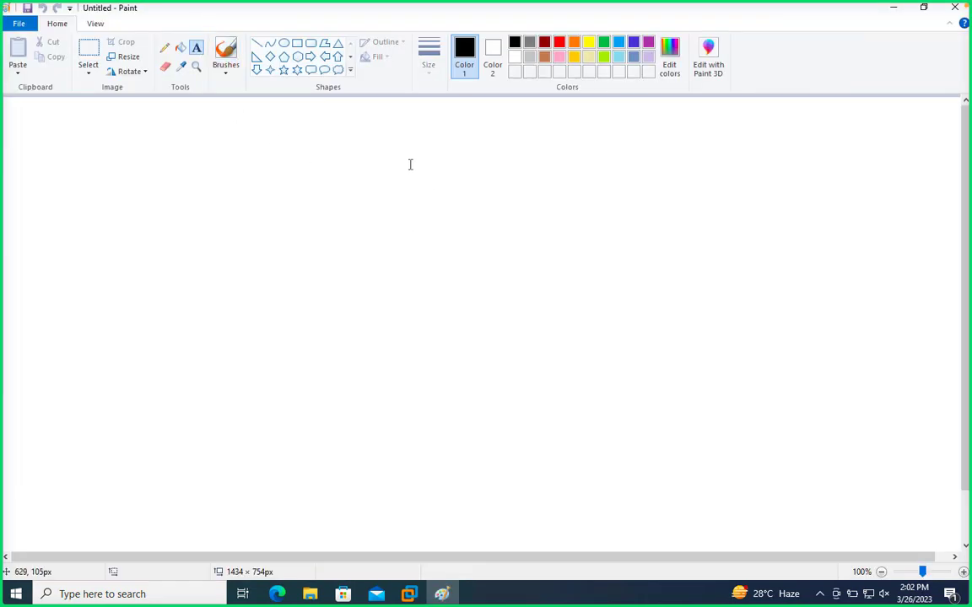
pyautogui.moveTo(350, 123); pyautogui.dragTo(735, 151)
pyautogui.write('VM')
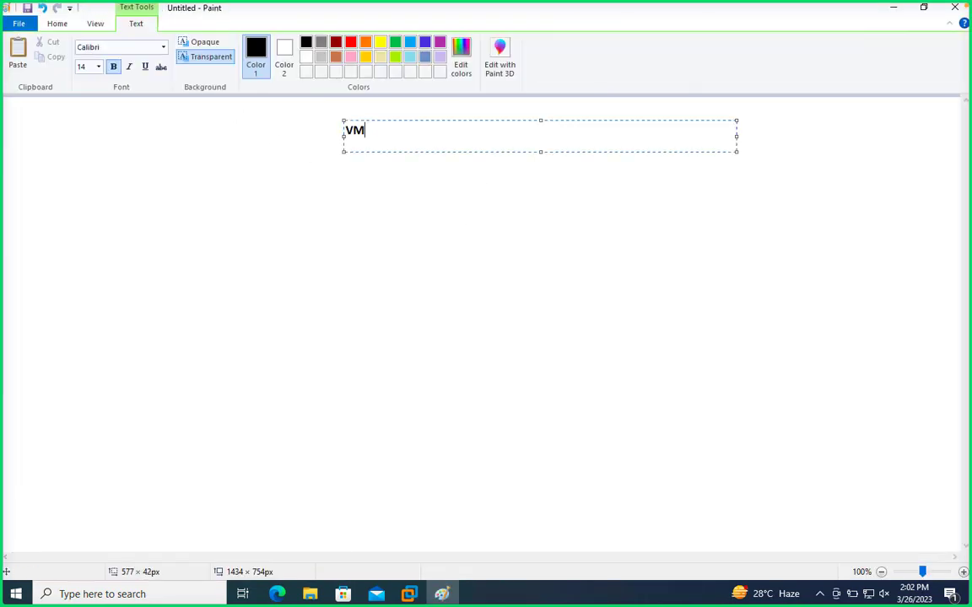
pyautogui.write('ware vSpshre ')
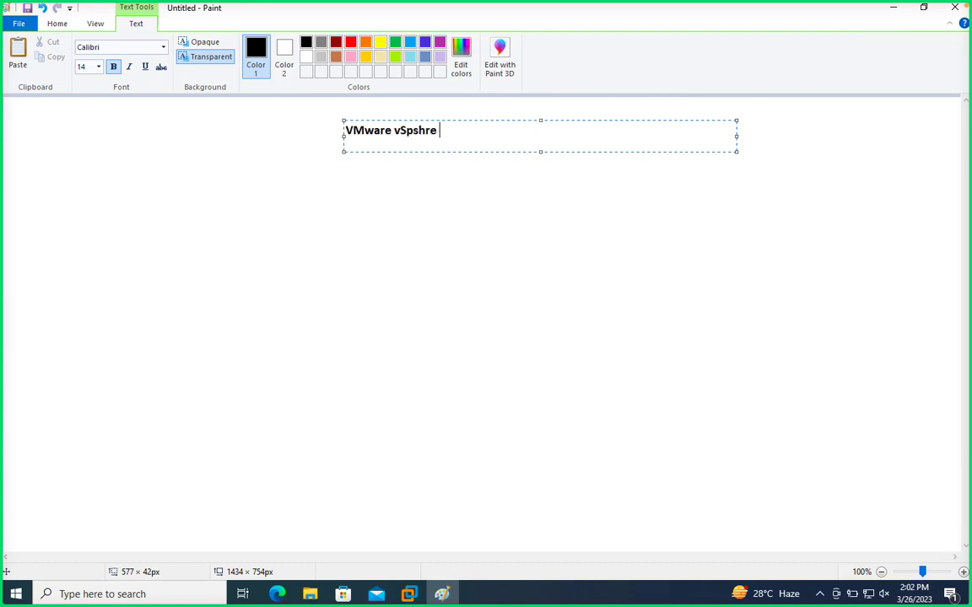
pyautogui.write('Virtual Manc')
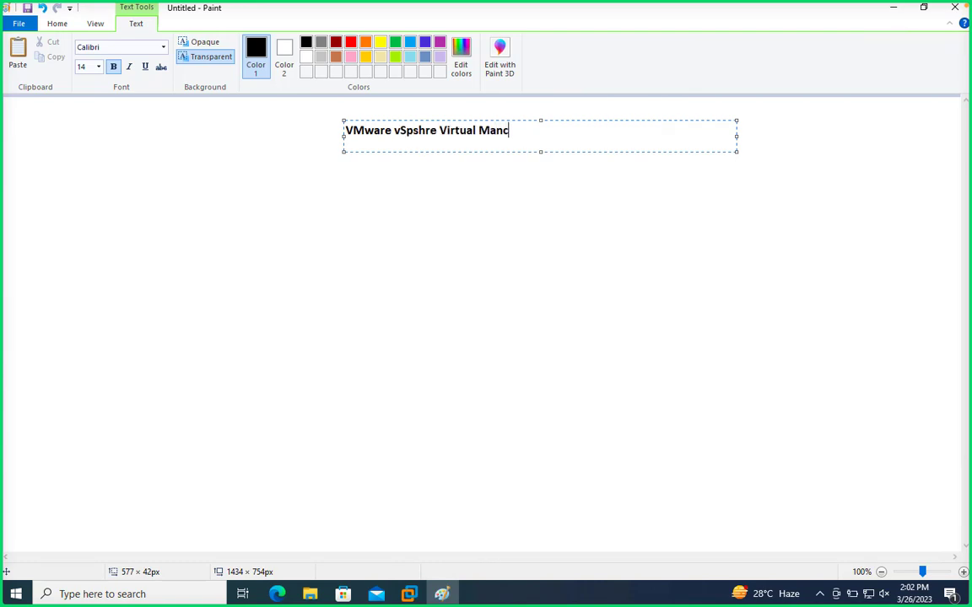
pyautogui.write('hine')
pyautogui.press('BackSpace')
pyautogui.press('BackSpace')
pyautogui.press('BackSpace')
pyautogui.press('BackSpace')
pyautogui.press('BackSpace')
pyautogui.press('BackSpace')
pyautogui.write('chine Mgmt')
# - Set the font size of the whole title text to 24
pyautogui.hotkey('ctrl', 'a')
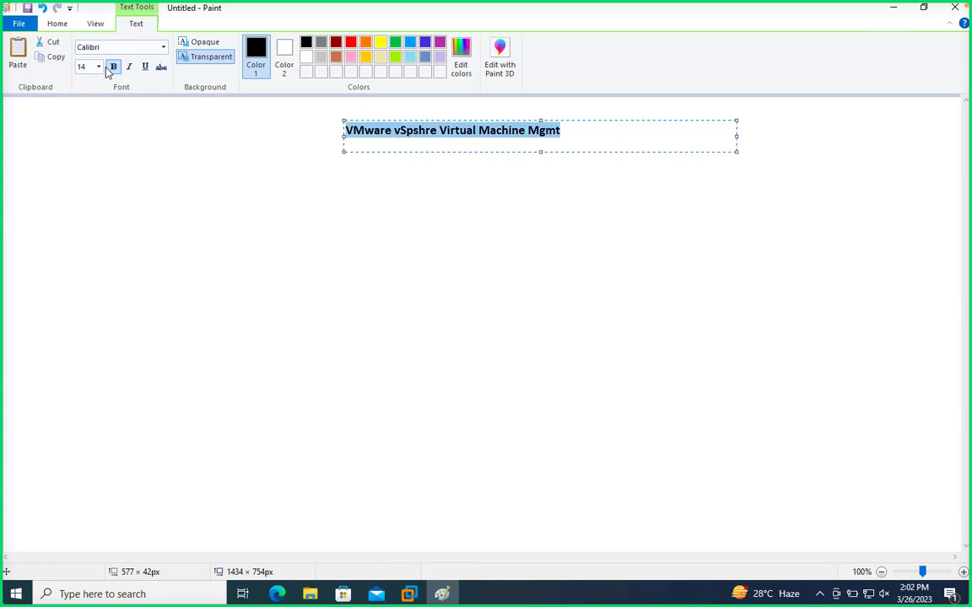
pyautogui.click(98, 68)
pyautogui.click(88, 198)
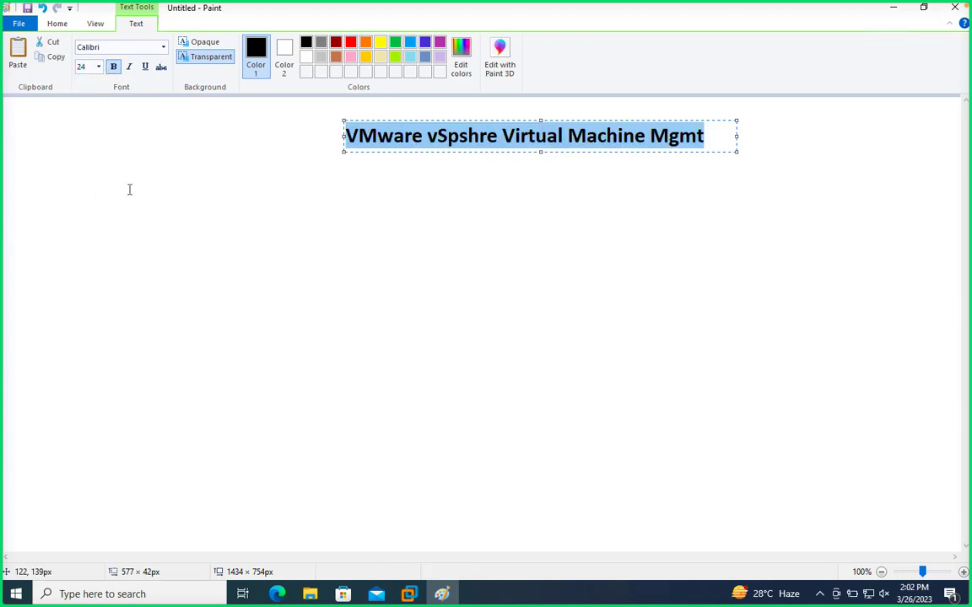
# - Draw a black rectangle about 556 × 67 px around the title as a frame
pyautogui.click(360, 174)
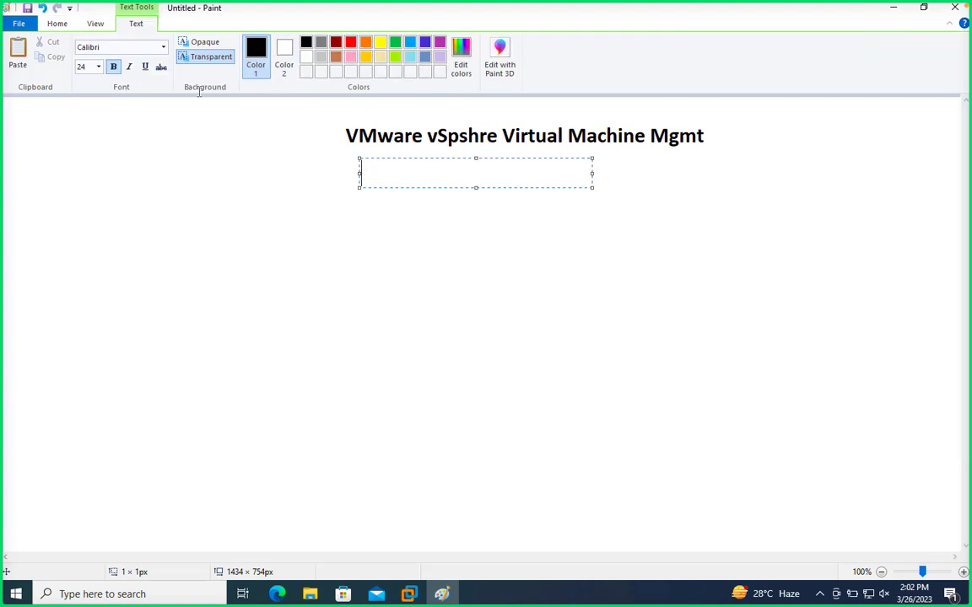
pyautogui.click(96, 24)
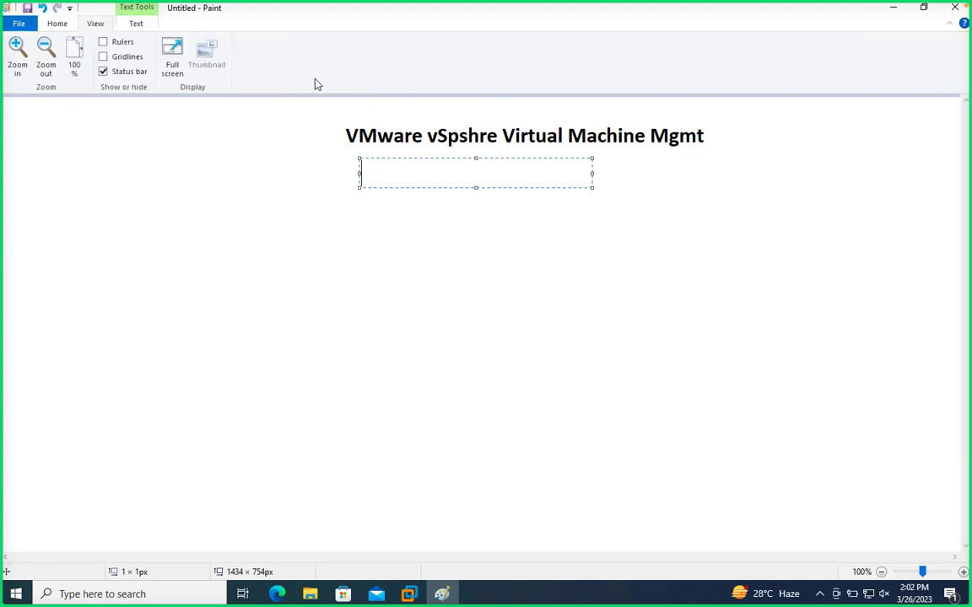
pyautogui.click(57, 24)
pyautogui.click(297, 43)
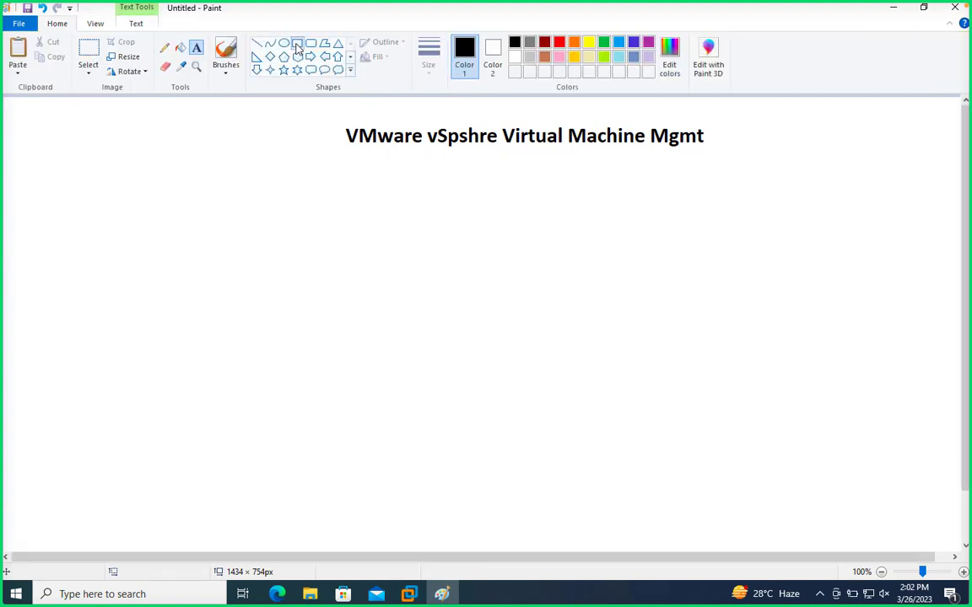
pyautogui.moveTo(335, 115); pyautogui.dragTo(709, 160)
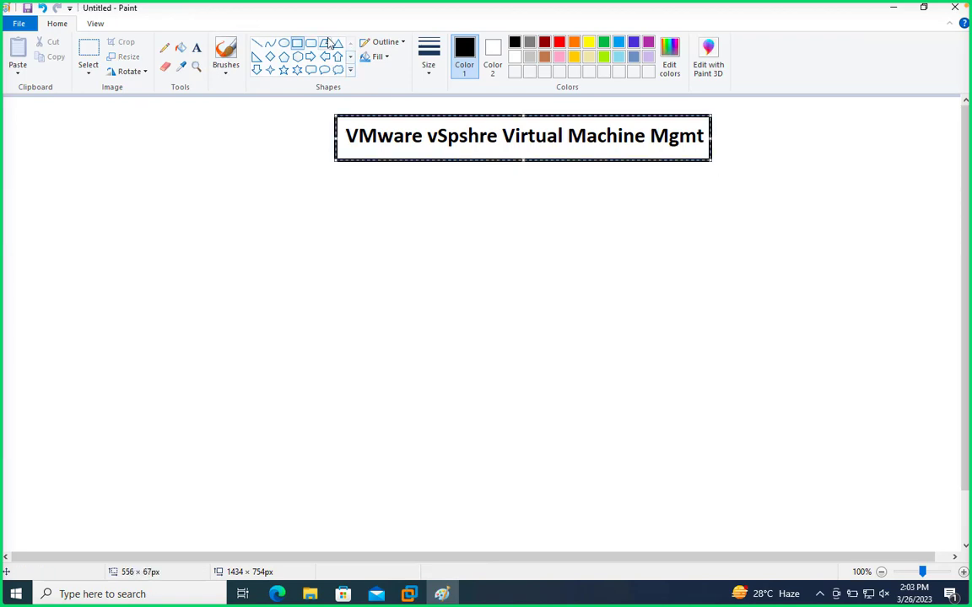
# - Create a text box about 654 × 512 px below the title with the first list line "1-Create VM"
pyautogui.click(196, 48)
pyautogui.moveTo(96, 203); pyautogui.dragTo(538, 549)
pyautogui.write('1-')
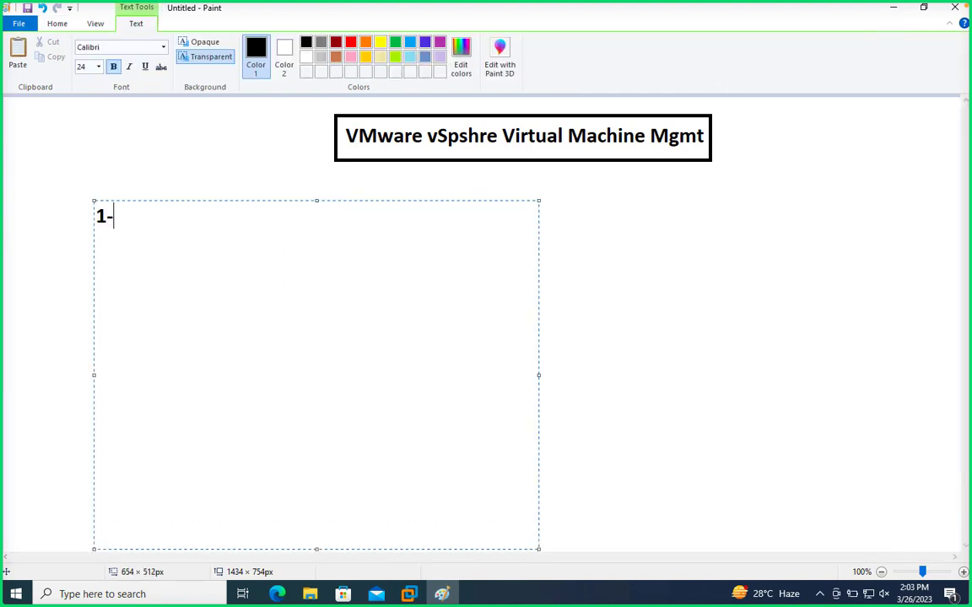
pyautogui.write('Create VM')
pyautogui.press('Return')
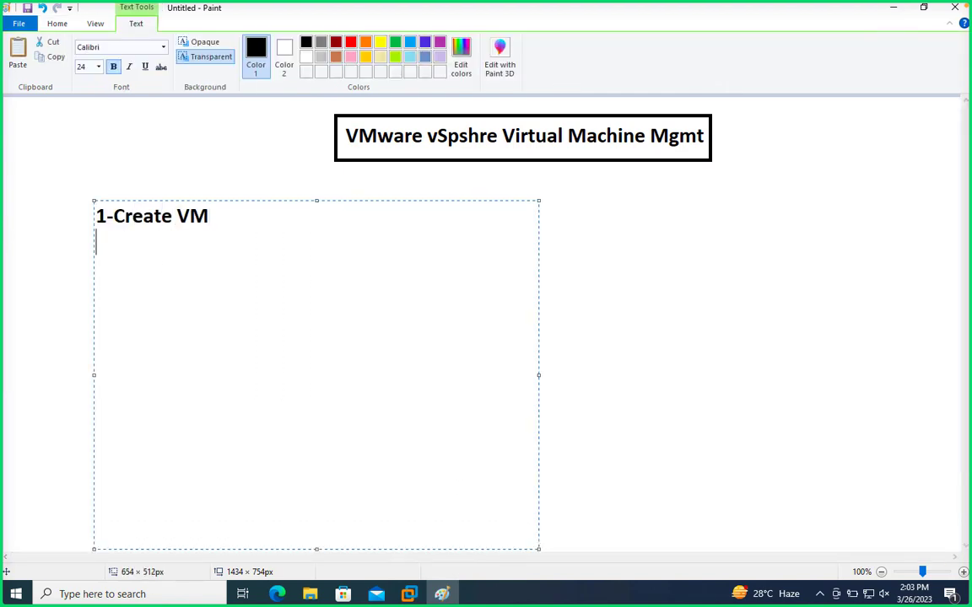
# - Add "2-VM files" as the second line of the topic list
pyautogui.write('2-VM files')
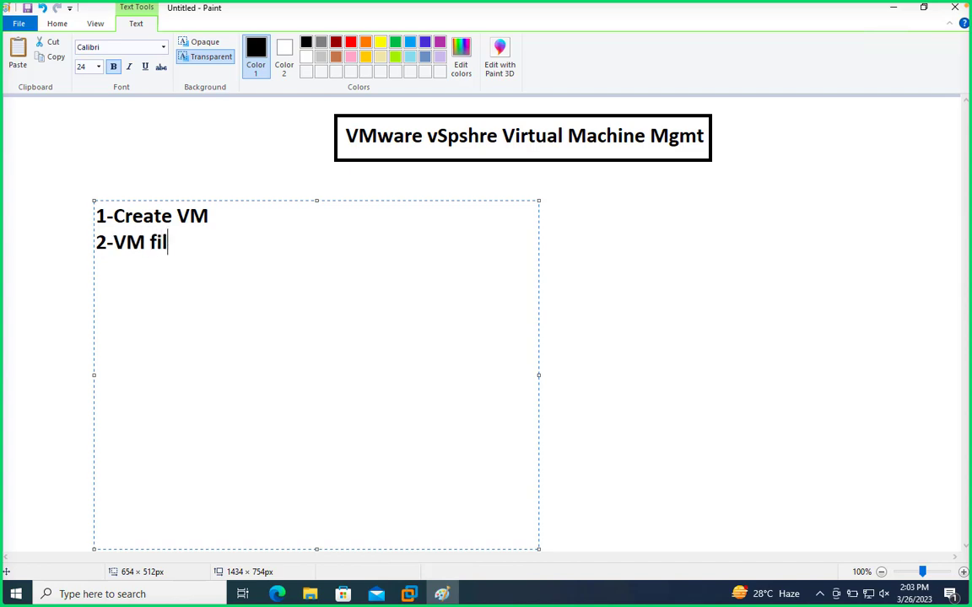
pyautogui.press('Return')
# - Add "3-Mount OS" as the third line of the topic list
pyautogui.write('3-')
pyautogui.write('Mount')
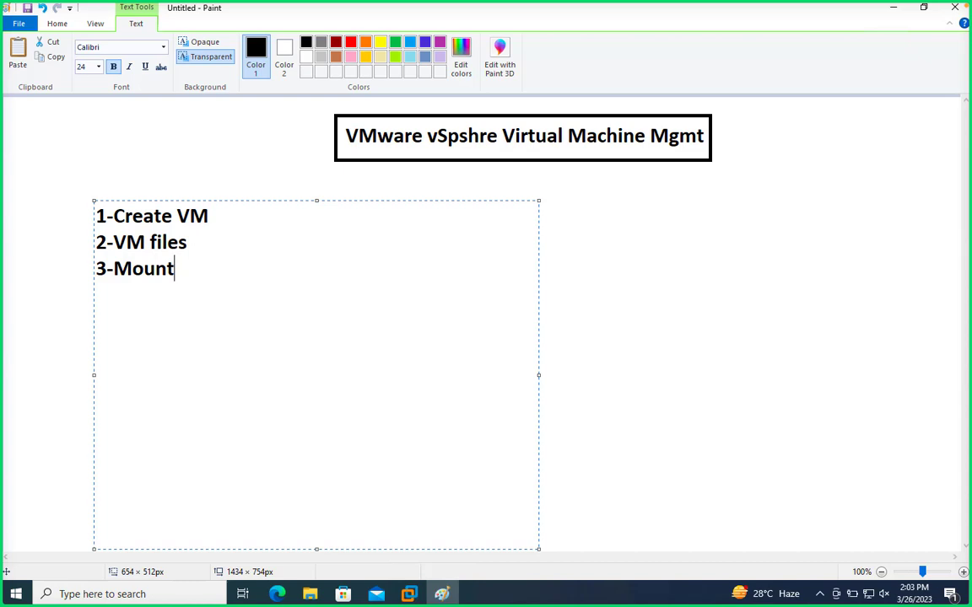
pyautogui.write(' OS')
pyautogui.press('Return')
# - Add "4-Install VMware tools" as the fourth line of the topic list
pyautogui.write('4-Install ')
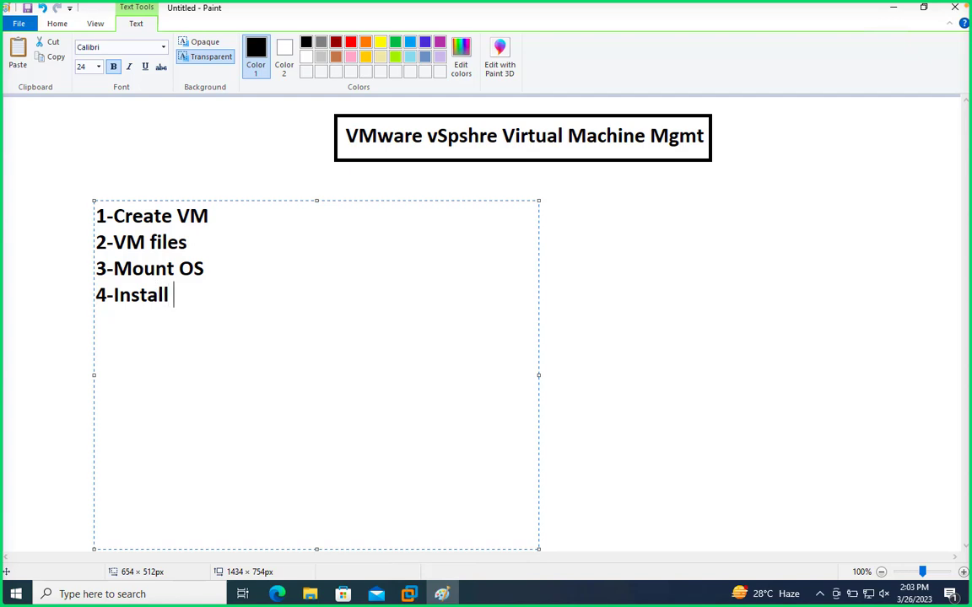
pyautogui.write('VMware ')
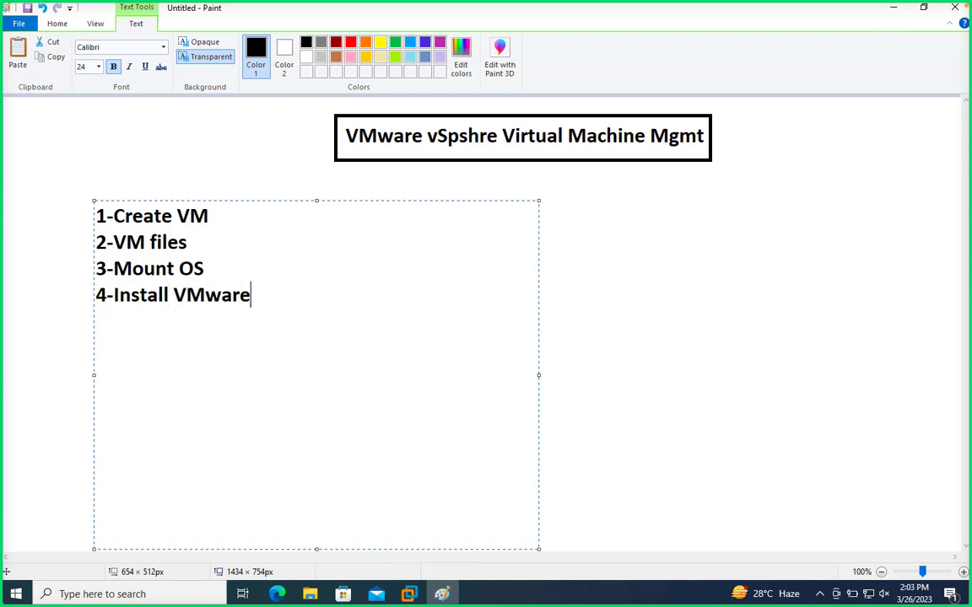
pyautogui.write('tools')
pyautogui.press('Return')
# - Add "5-Configure Hot Plug" as the fifth line of the topic list
pyautogui.write('5-Configure')
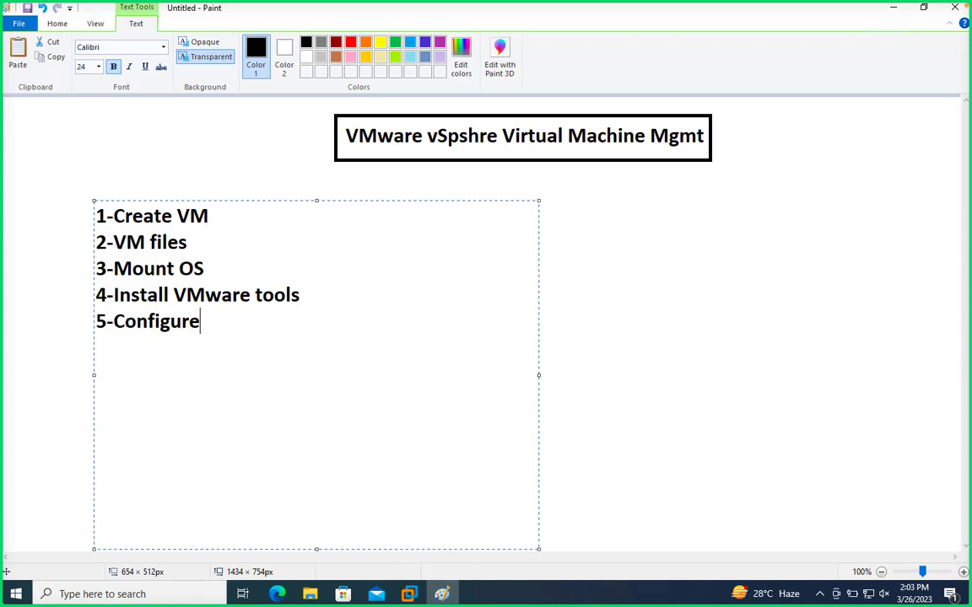
pyautogui.write(' Hot Plug')
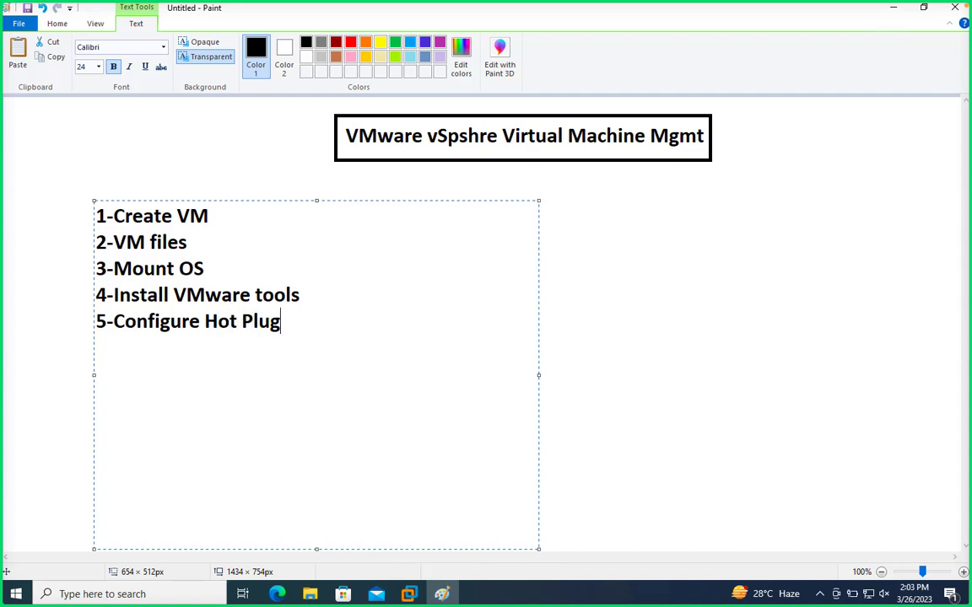
pyautogui.press('Return')
# - Add "6-VM configuration" as the sixth line of the topic list
pyautogui.write('6-VM confi')
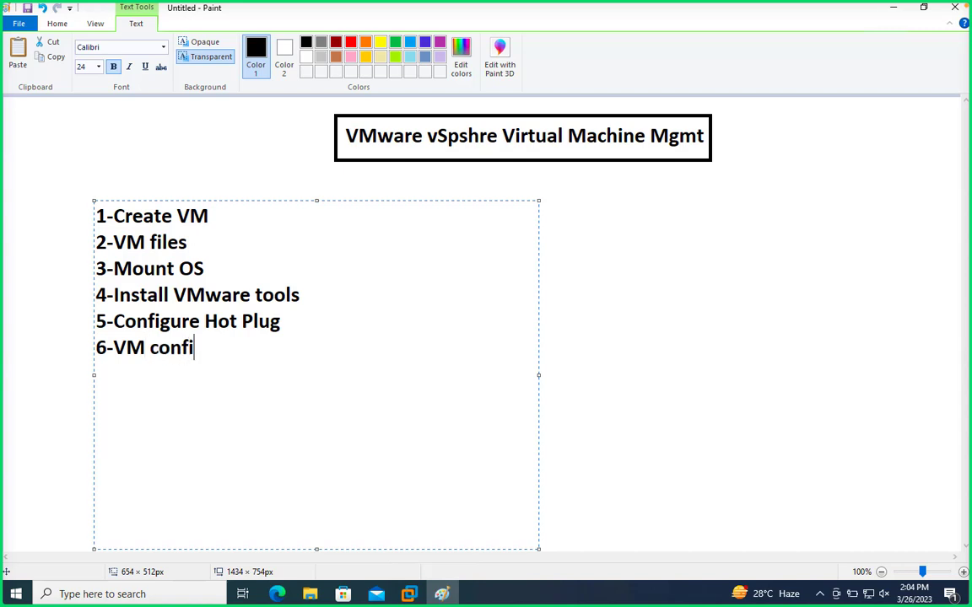
pyautogui.write('guration')
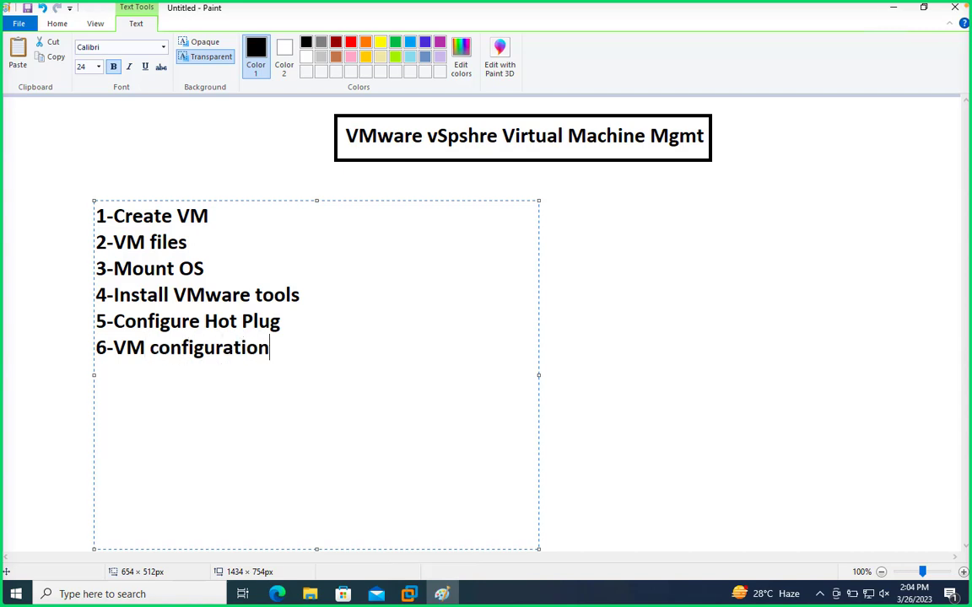
pyautogui.press('Return')
# - Add "7-Configure Snapshot" as the seventh line of the topic list
pyautogui.write('7-')
pyautogui.write('Conf')
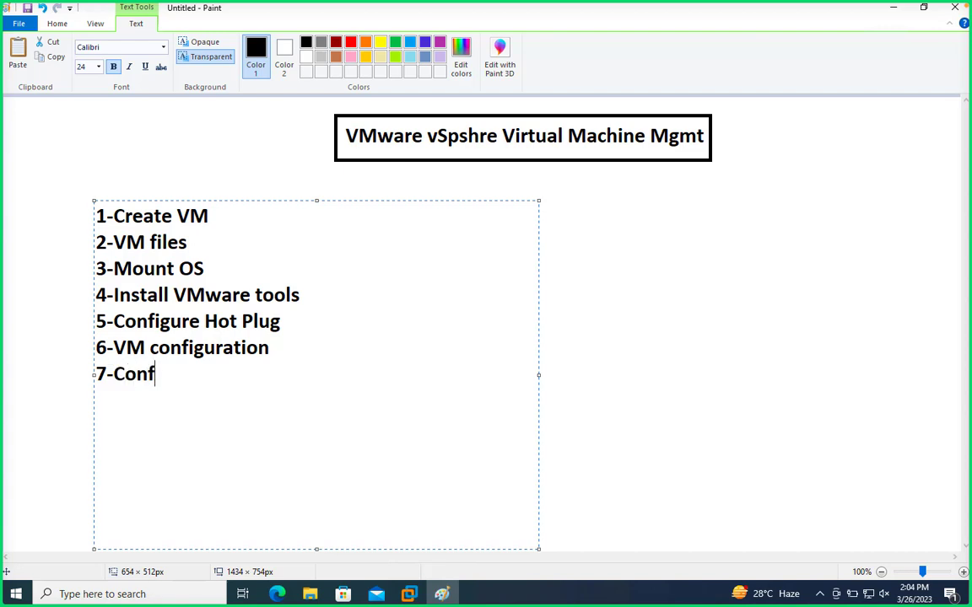
pyautogui.write('igura')
pyautogui.press('BackSpace')
pyautogui.write('e ')
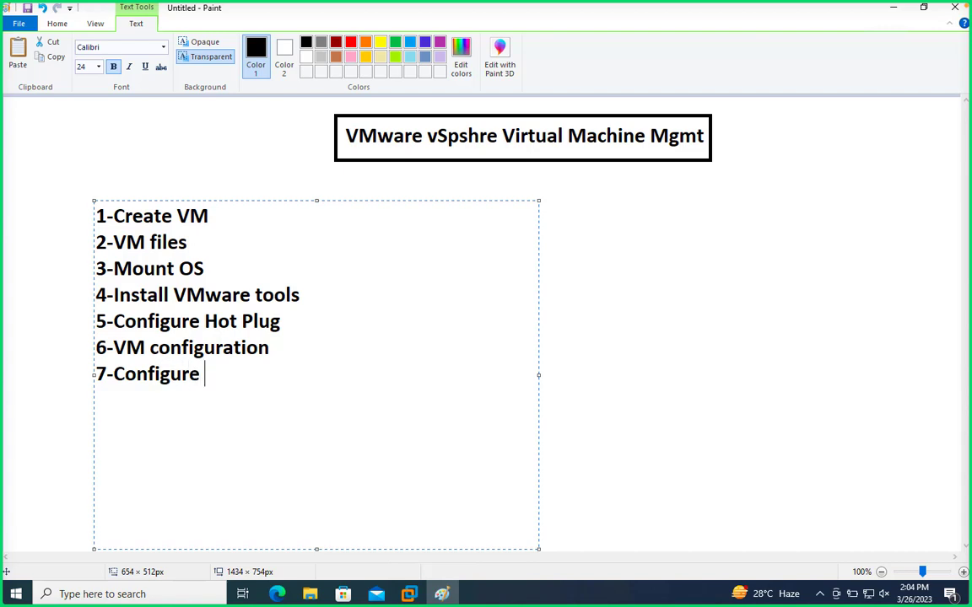
pyautogui.write('Snaps')
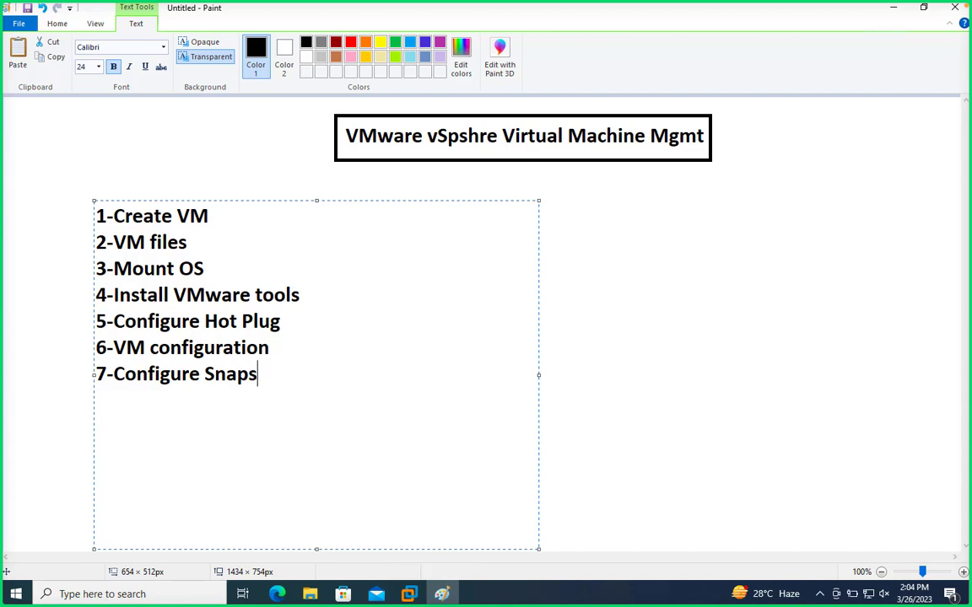
pyautogui.write('hot')
pyautogui.press('Return')
pyautogui.write('8-')
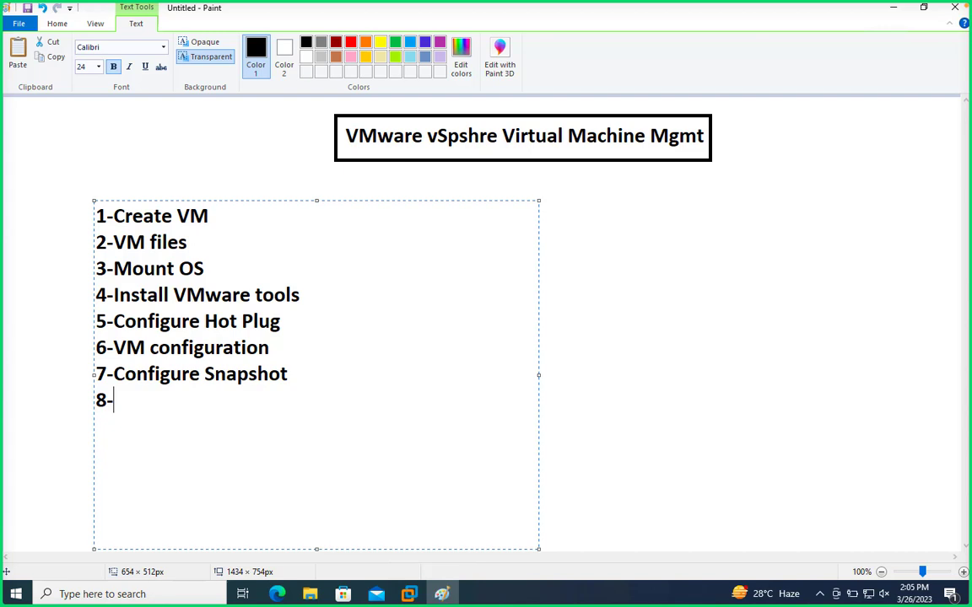
pyautogui.press('BackSpace')
pyautogui.press('BackSpace')
pyautogui.press('BackSpace')
# - Finish the list text and draw a dark red rectangle about 118 × 78 px beside the list as a monitor screen
pyautogui.click(595, 363)
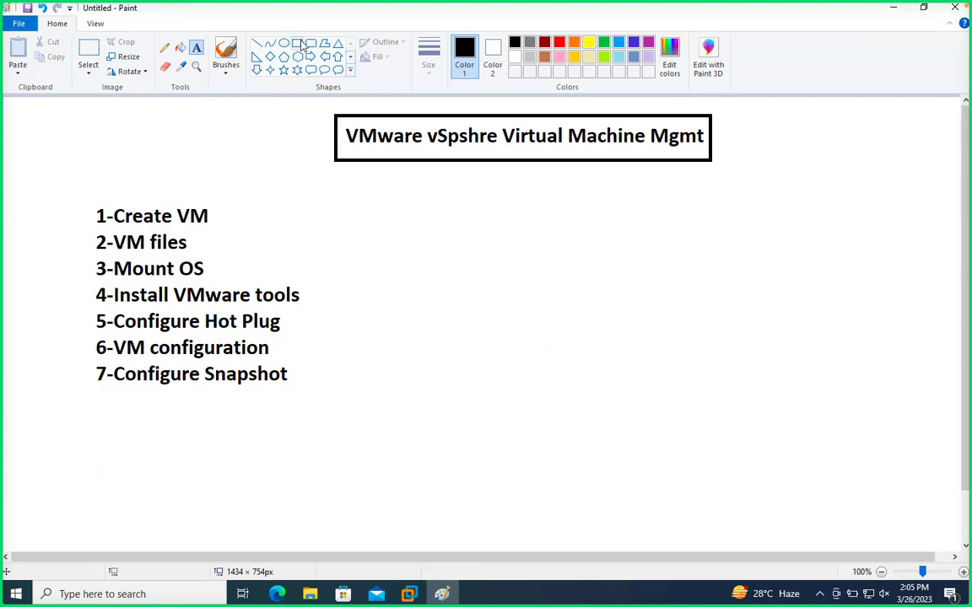
pyautogui.click(299, 43)
pyautogui.moveTo(564, 245); pyautogui.dragTo(646, 299)
pyautogui.click(544, 42)
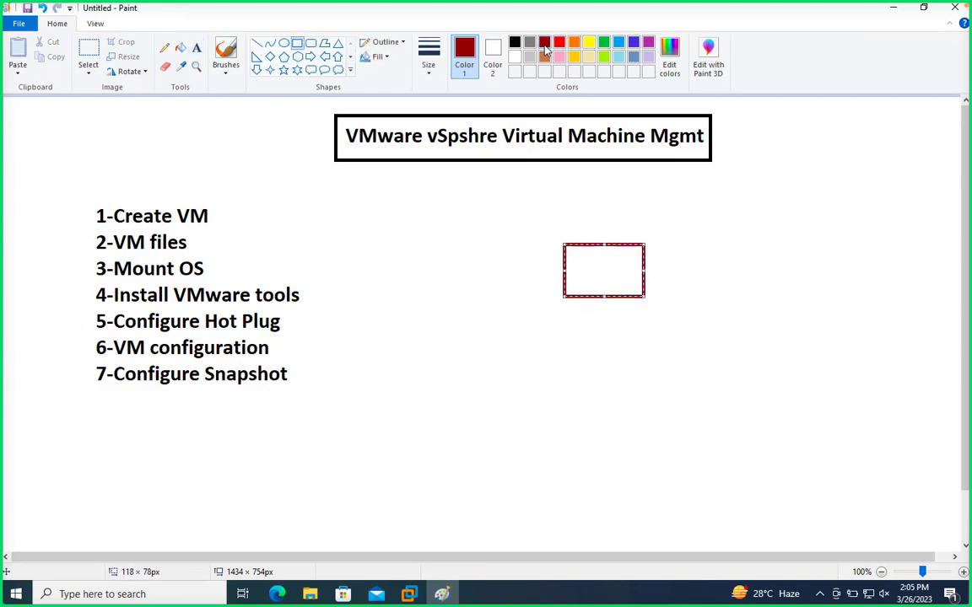
# - Draw a small dark red rectangle directly beneath the monitor screen as its stand
pyautogui.click(610, 313)
pyautogui.moveTo(614, 308); pyautogui.dragTo(593, 300)
pyautogui.click(738, 356)
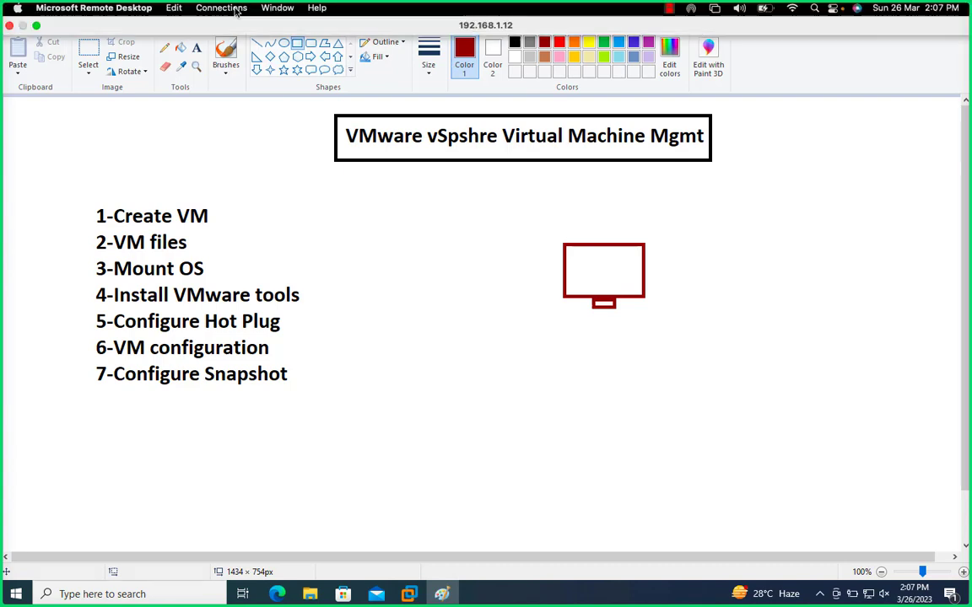
# - Add the bold dark red note "vmware tools is collection of drivers" beside the monitor sketch
pyautogui.click(195, 47)
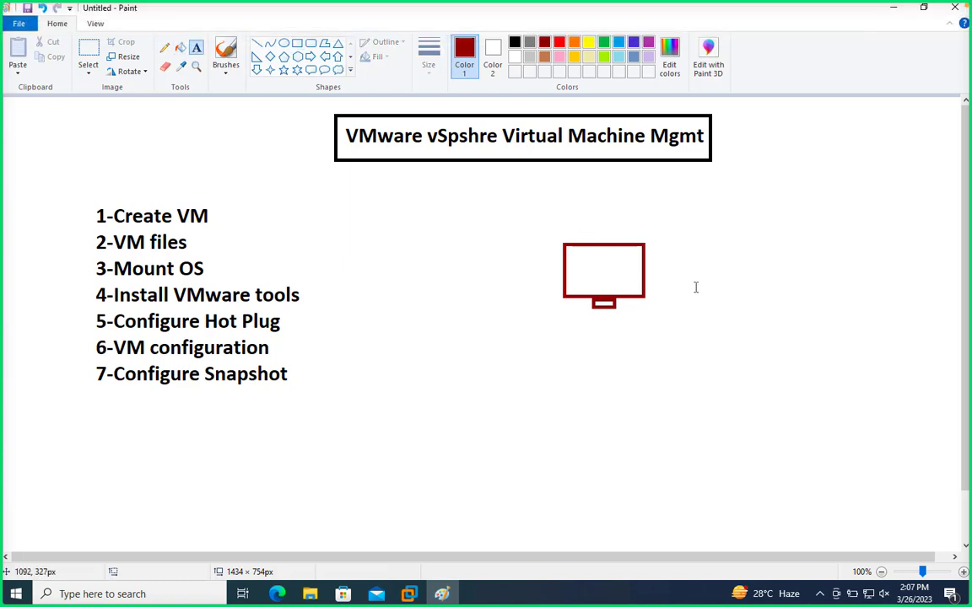
pyautogui.click(658, 257)
pyautogui.write('vm')
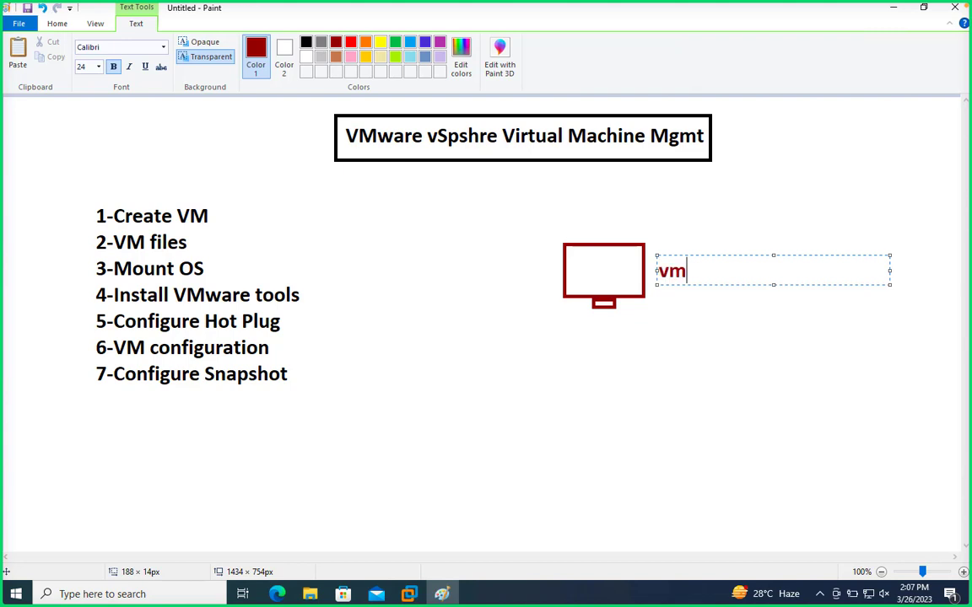
pyautogui.write('ware tools')
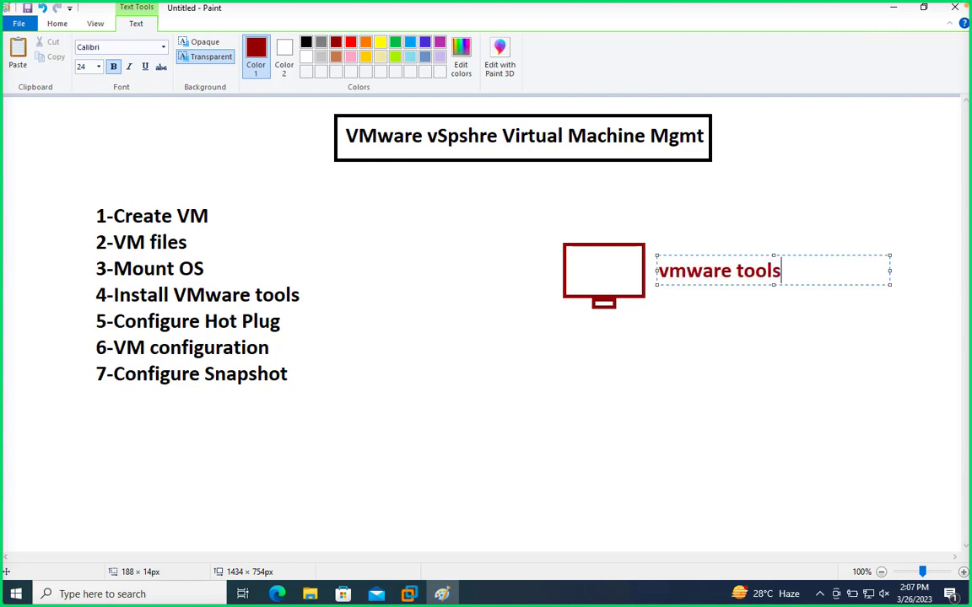
pyautogui.write(' is collect')
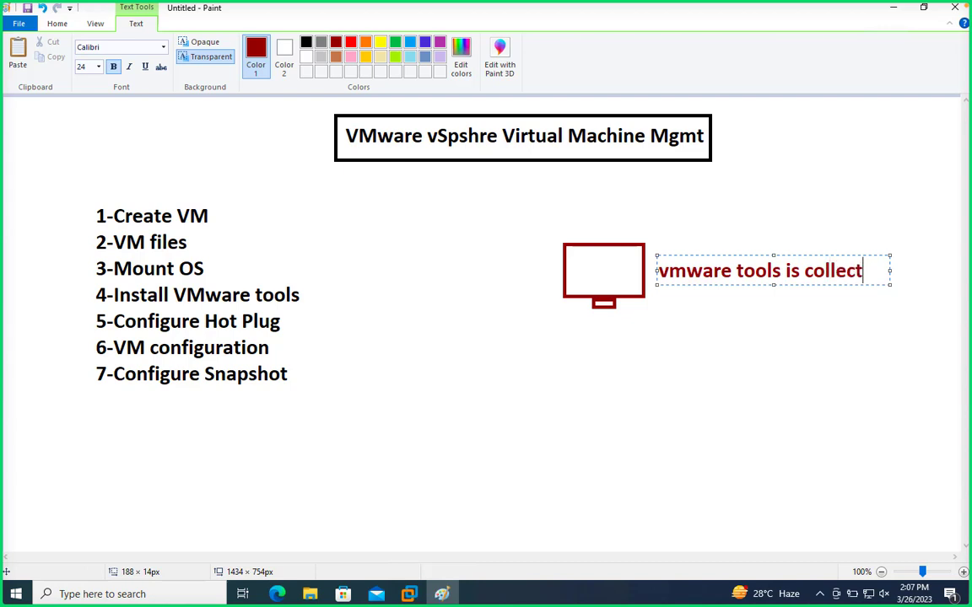
pyautogui.write('ion of d')
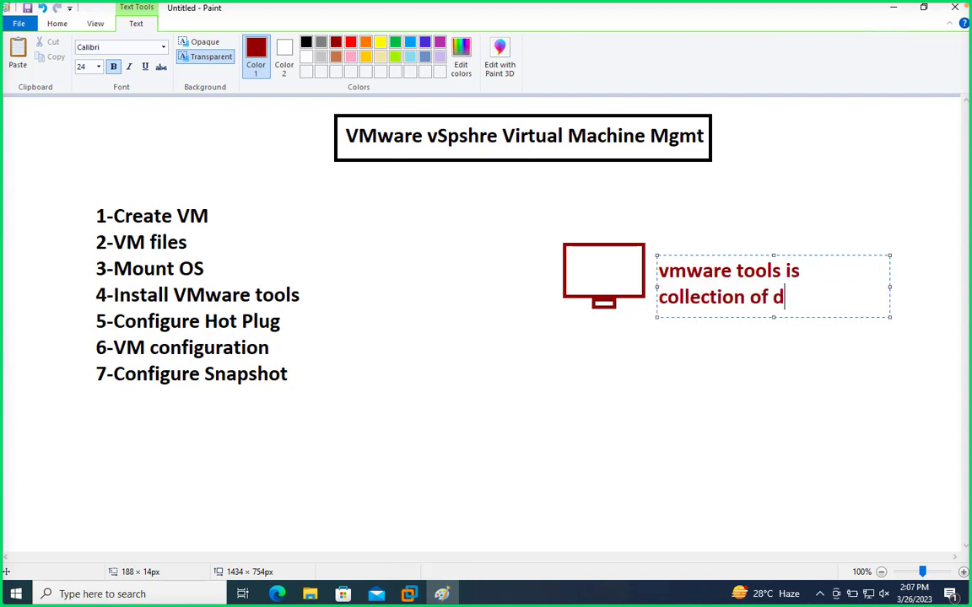
pyautogui.write('rivers')
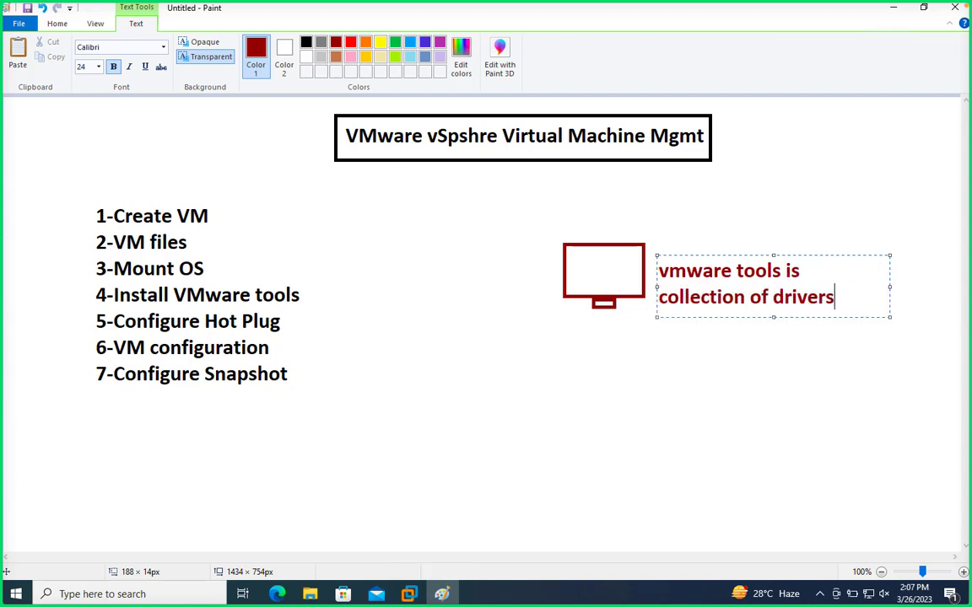
# - Add the driver types NIC, Sound, Graphic and Chipset on separate lines beneath the VMware tools note
pyautogui.press('Return')
pyautogui.write('NIC')
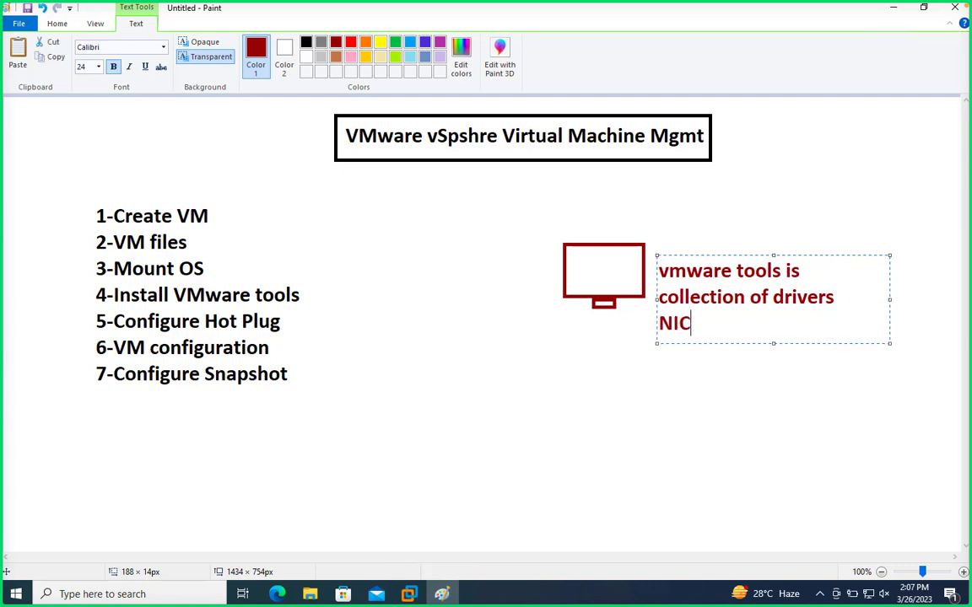
pyautogui.press('Return')
pyautogui.write('Sounc')
pyautogui.press('BackSpace')
pyautogui.write('d')
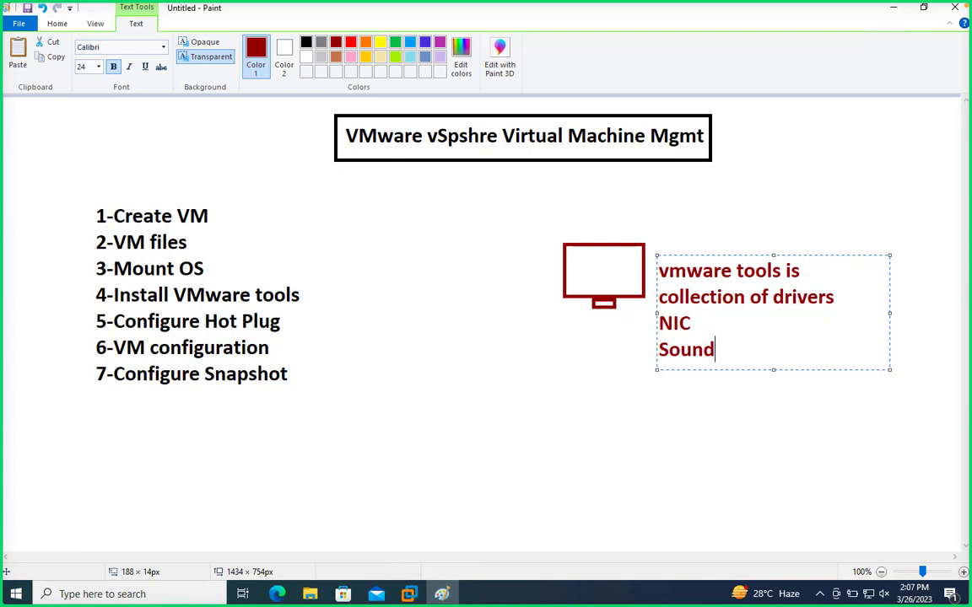
pyautogui.press('Return')
pyautogui.write('Gr')
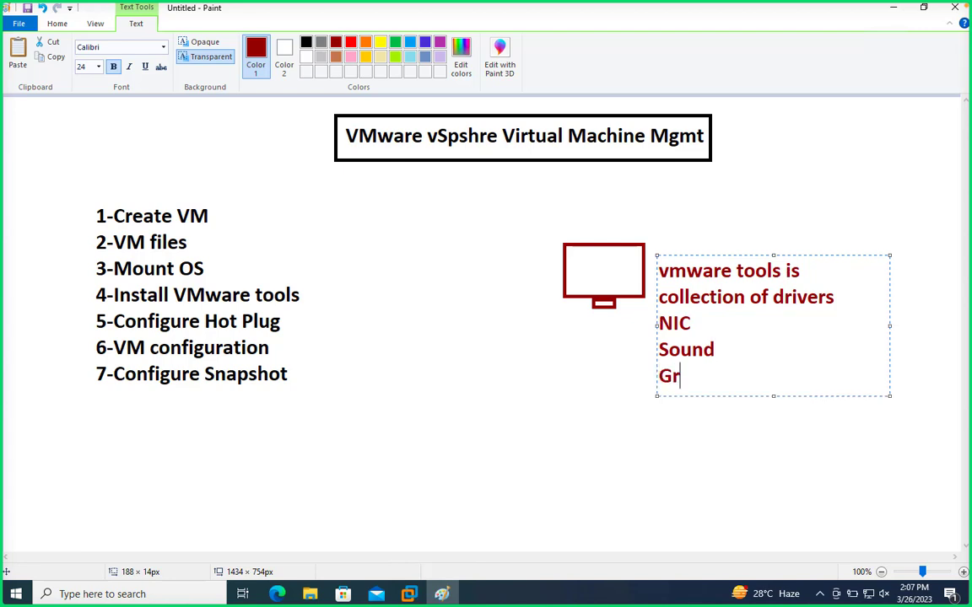
pyautogui.write('aphic')
pyautogui.press('Return')
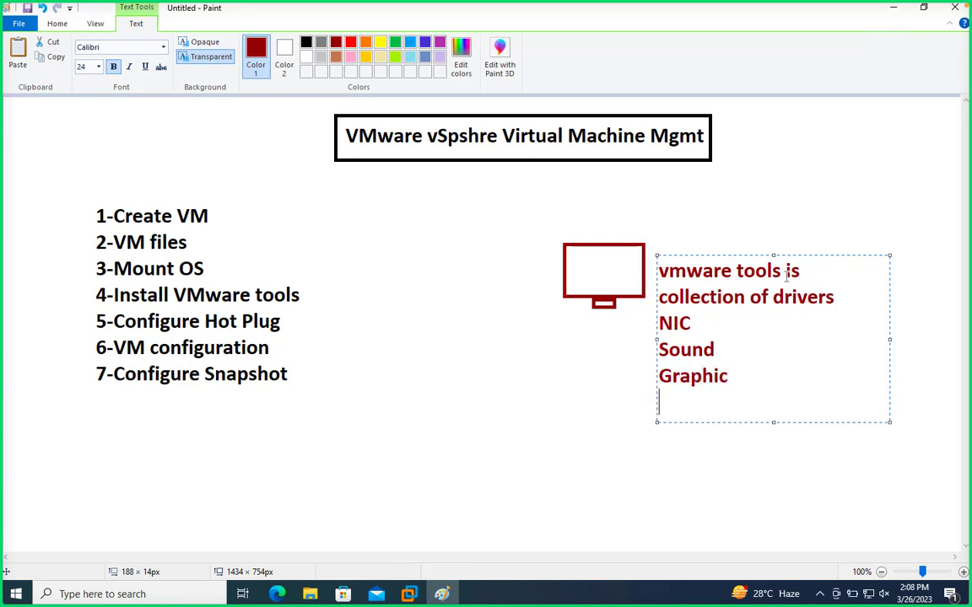
pyautogui.write('Chips')
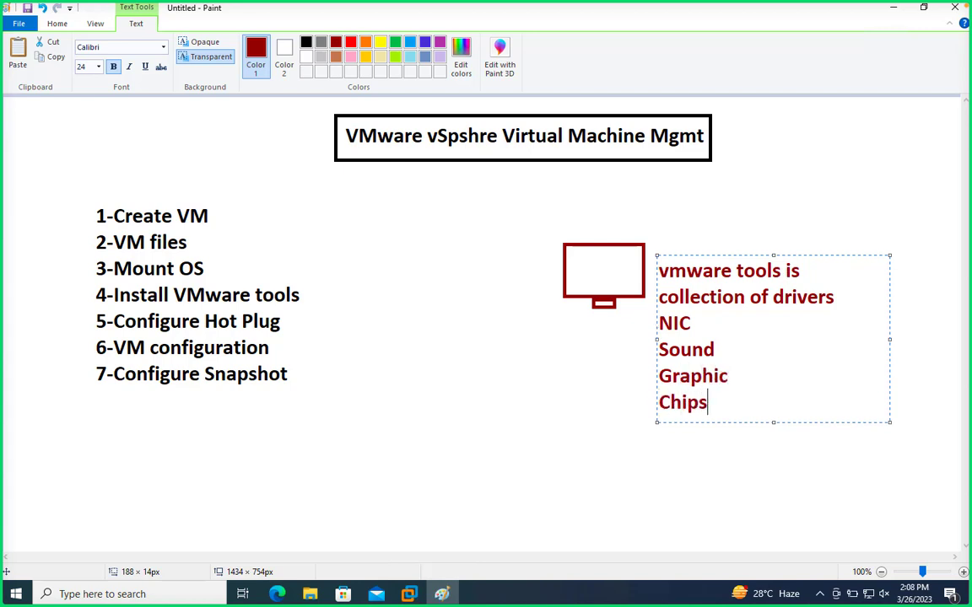
pyautogui.write('et')
# - Colour the four driver lines green and extend the text box upward so the note sits higher beside the monitor
pyautogui.moveTo(735, 405)
pyautogui.mouseDown()
pyautogui.moveTo(674, 344)
pyautogui.moveTo(597, 301)
pyautogui.mouseUp()
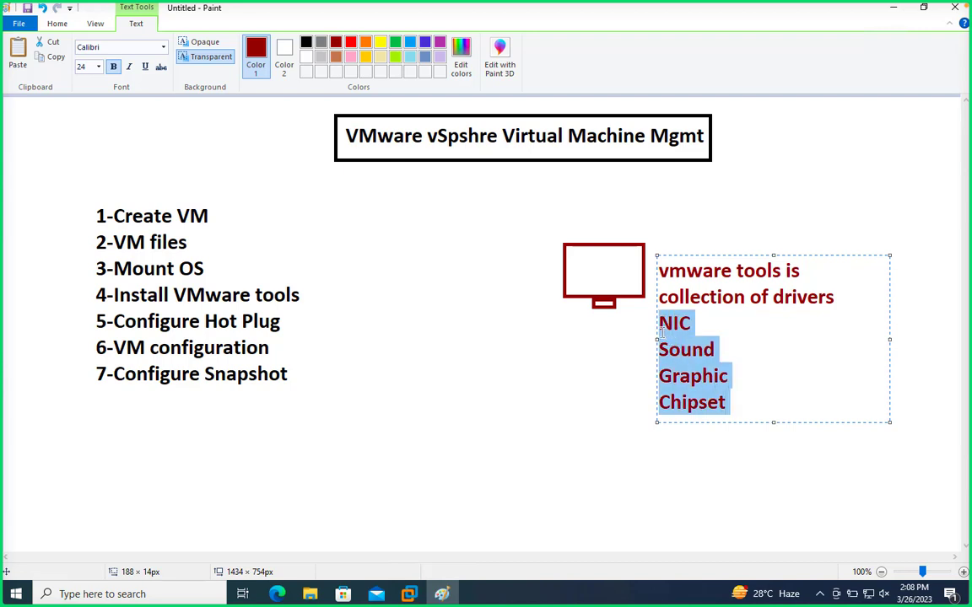
pyautogui.click(395, 41)
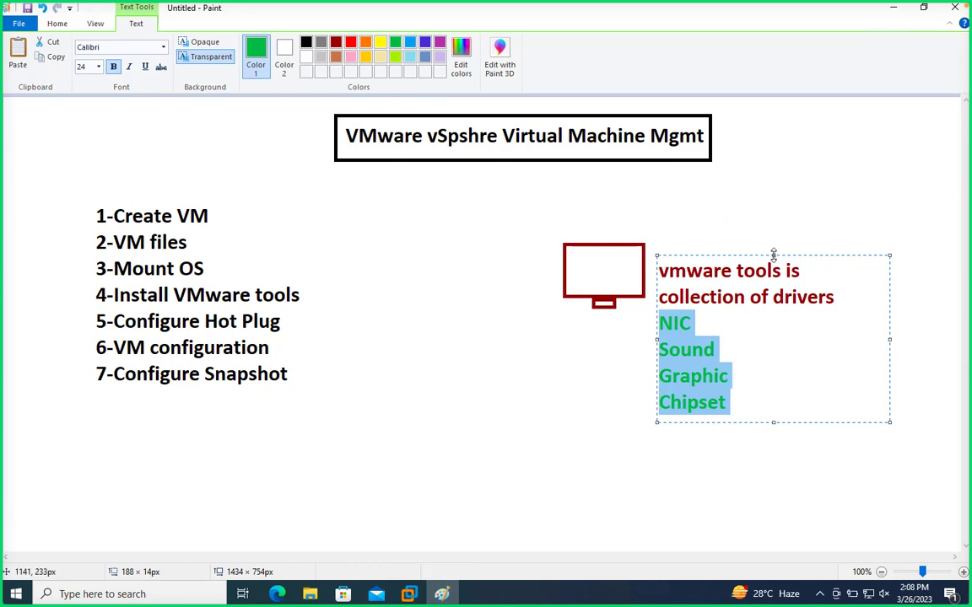
pyautogui.moveTo(773, 255); pyautogui.dragTo(770, 219)
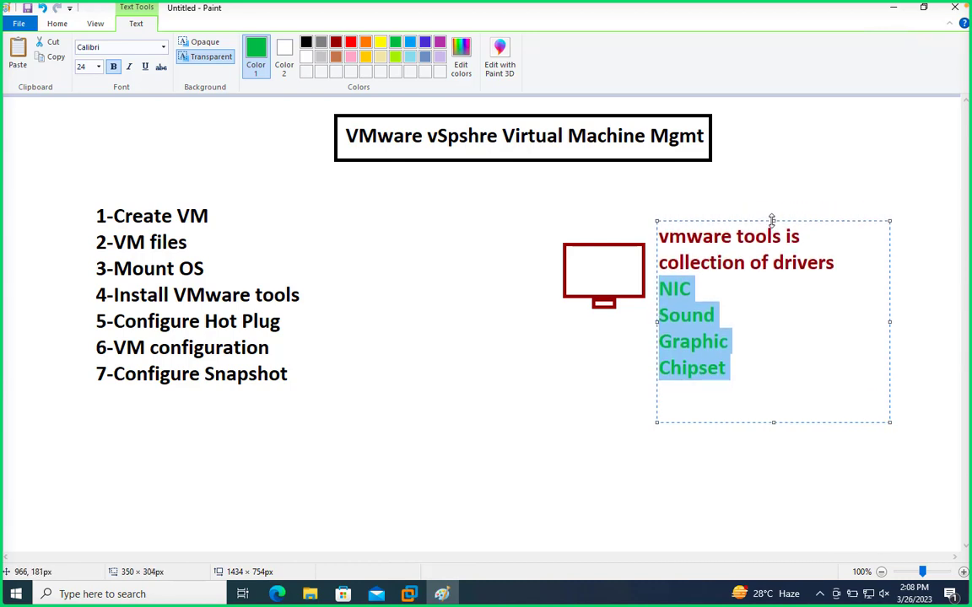
pyautogui.click(796, 201)
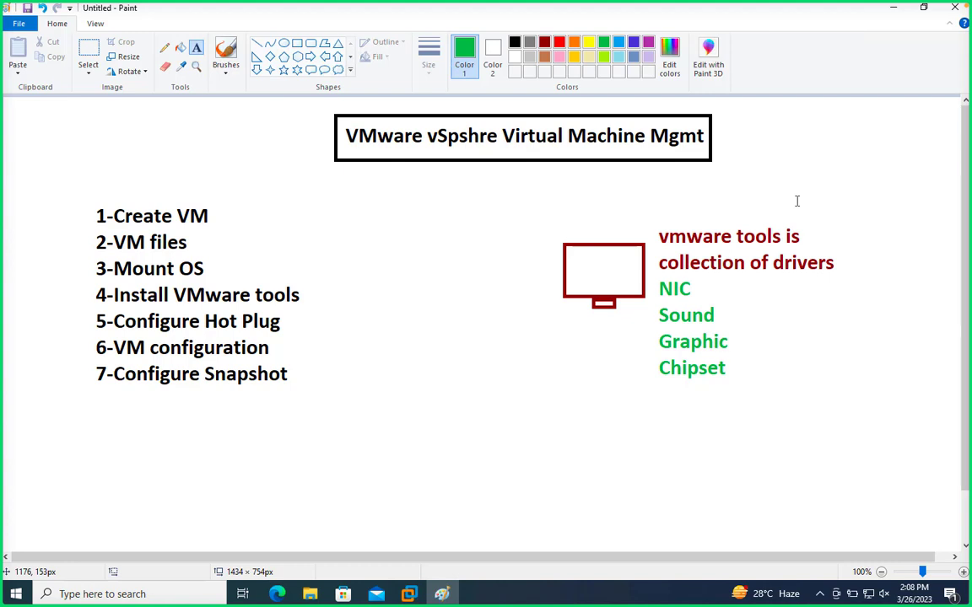
# - Switch from Paint to the VMware ESXi host client and open the Windows-10 virtual machine's console
pyautogui.click(893, 7)
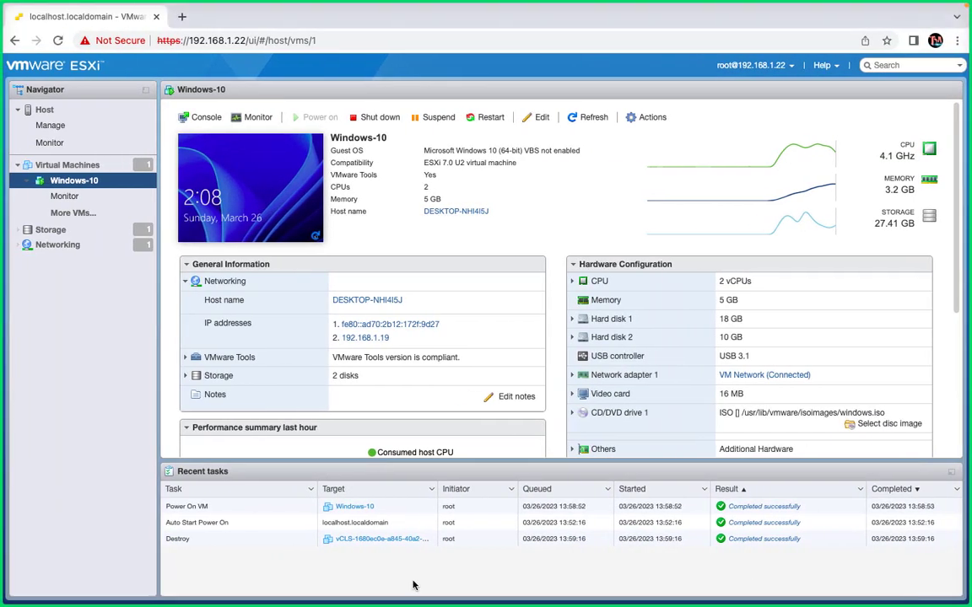
pyautogui.click(253, 209)
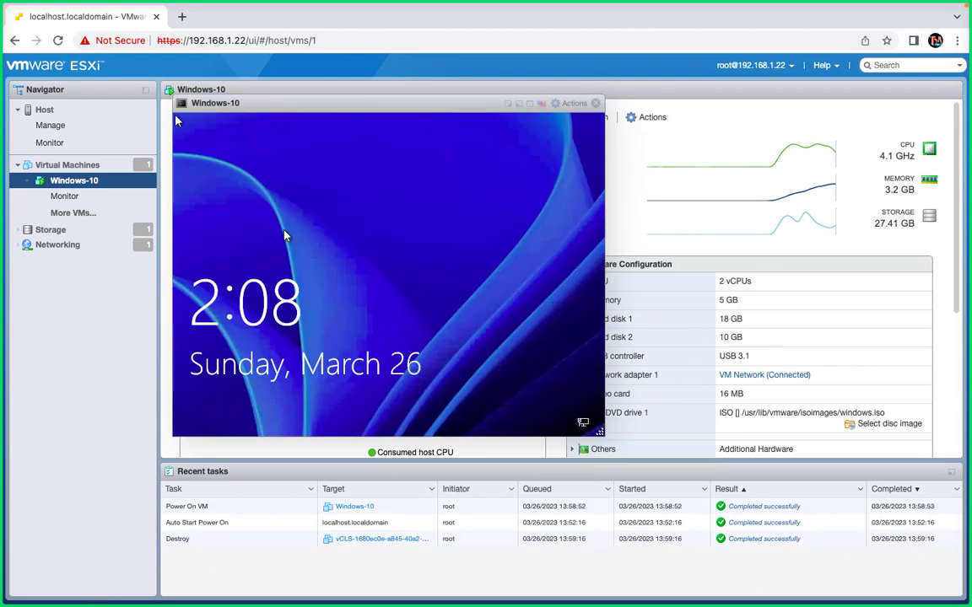
# - Send Ctrl-Alt-Delete to the Windows-10 guest and sign in by entering the account PIN
pyautogui.click(570, 103)
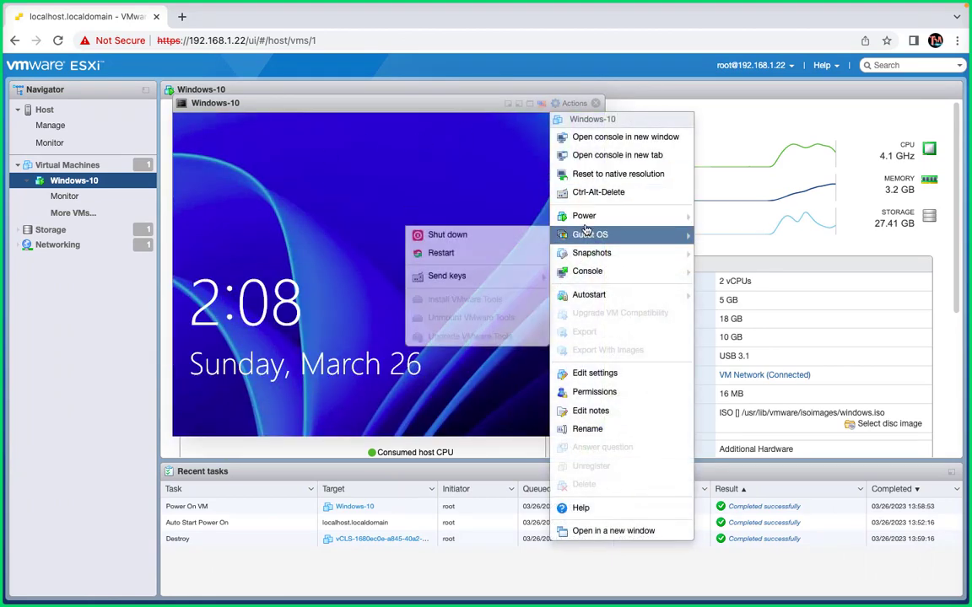
pyautogui.click(593, 193)
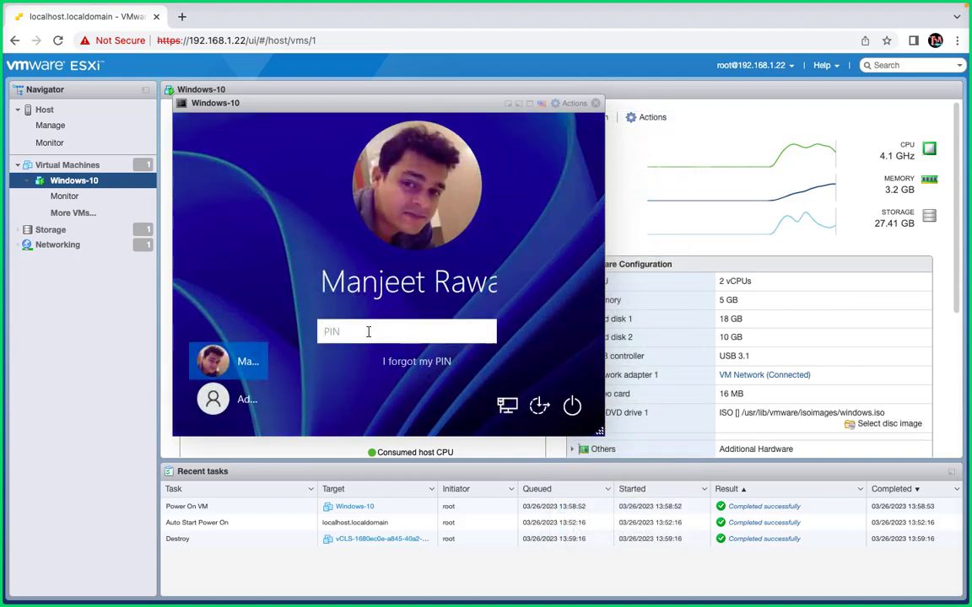
pyautogui.write('••')
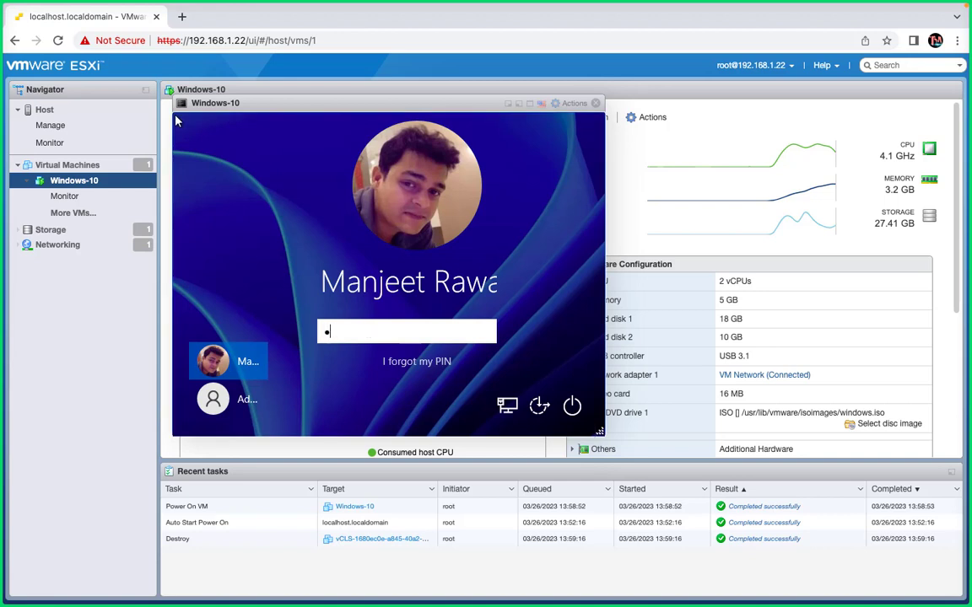
pyautogui.write('••')
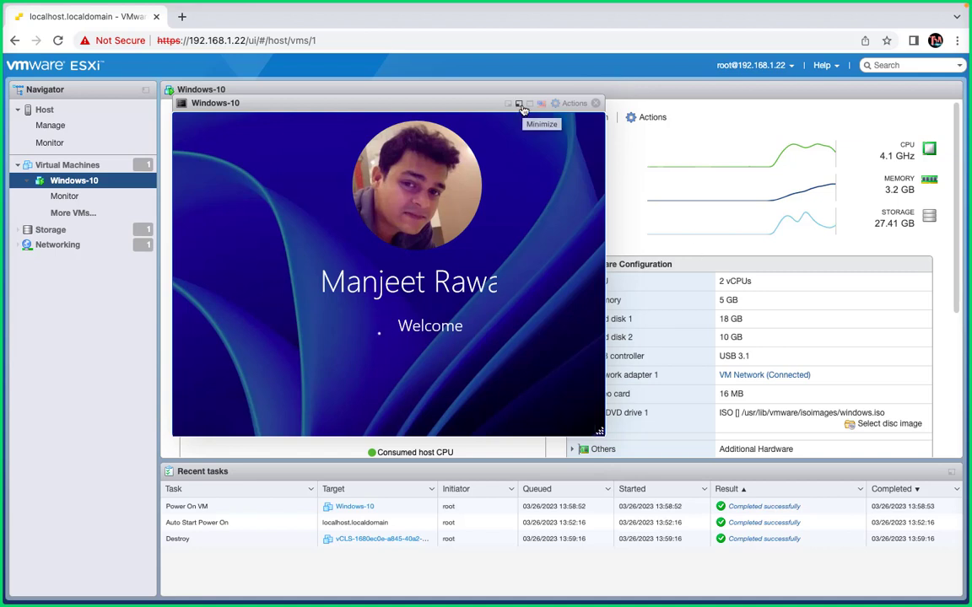
# - Postpone the guest's PC setup prompt with "Remind me in 3 days" and close the Windows-10 console
pyautogui.click(656, 123)
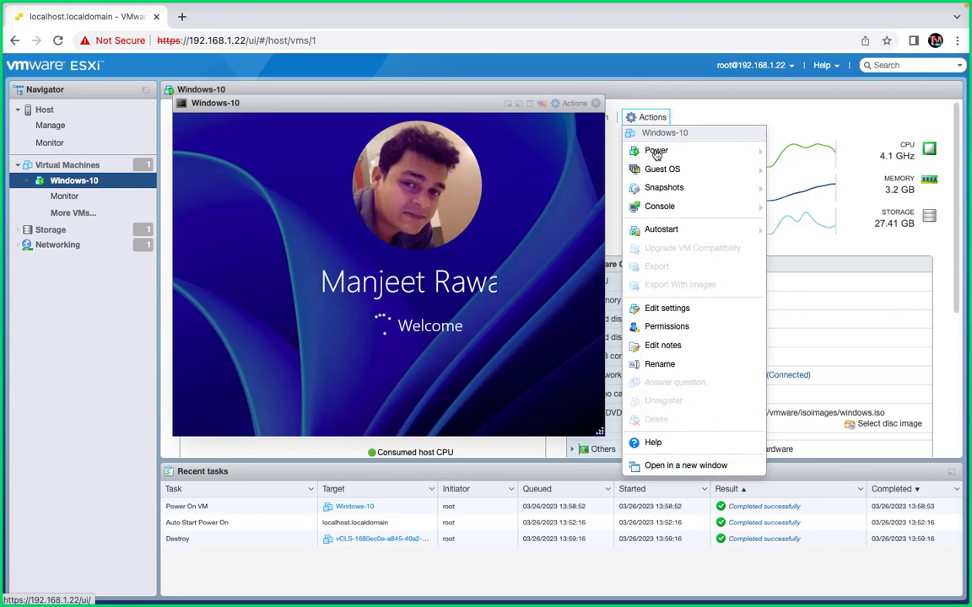
pyautogui.moveTo(654, 205)
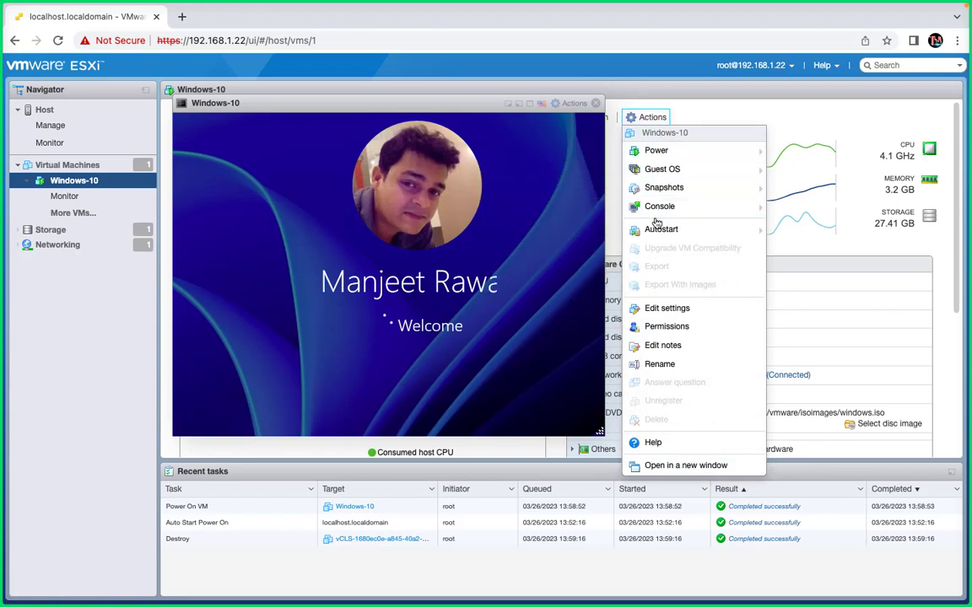
pyautogui.moveTo(664, 176)
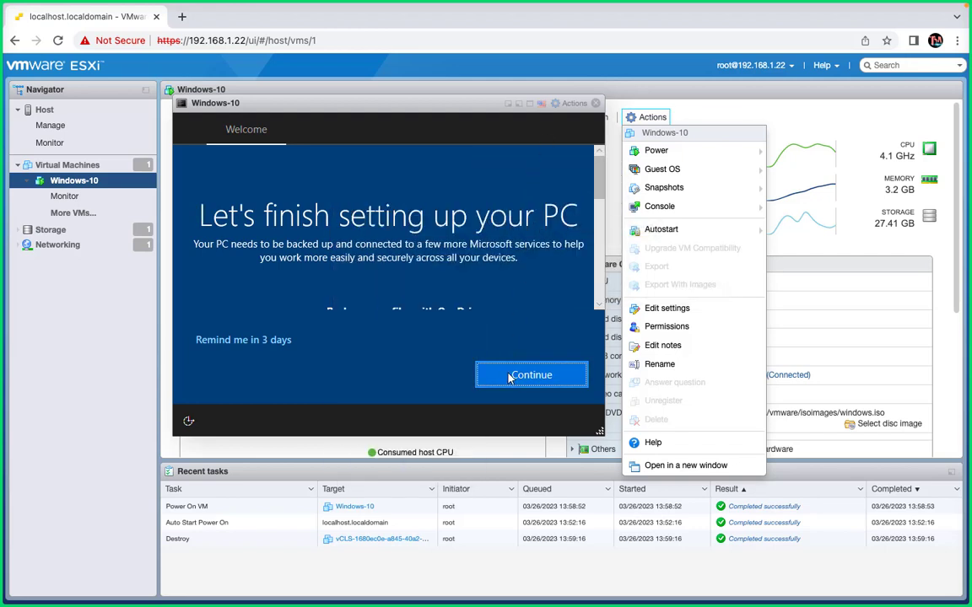
pyautogui.click(275, 341)
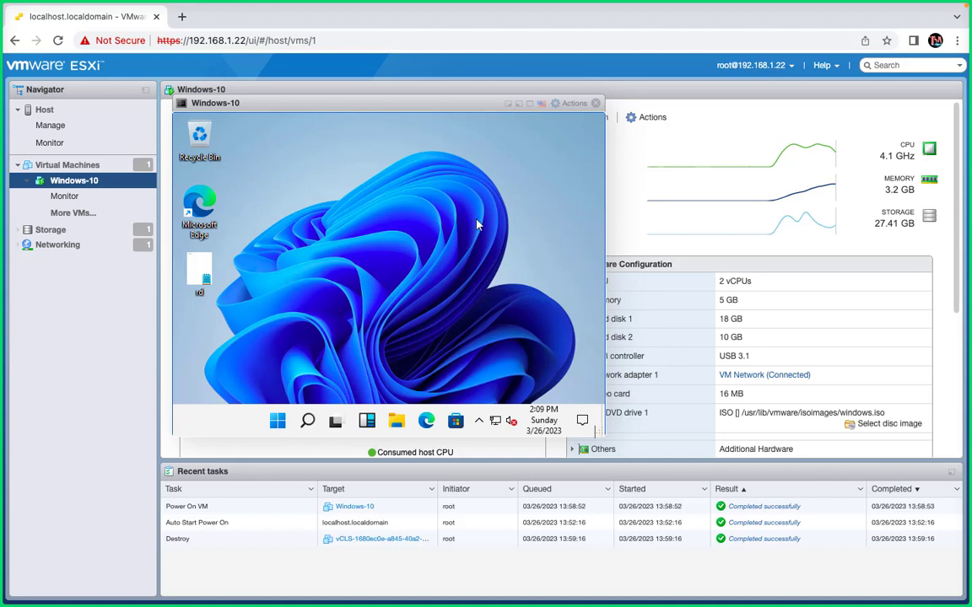
pyautogui.click(595, 104)
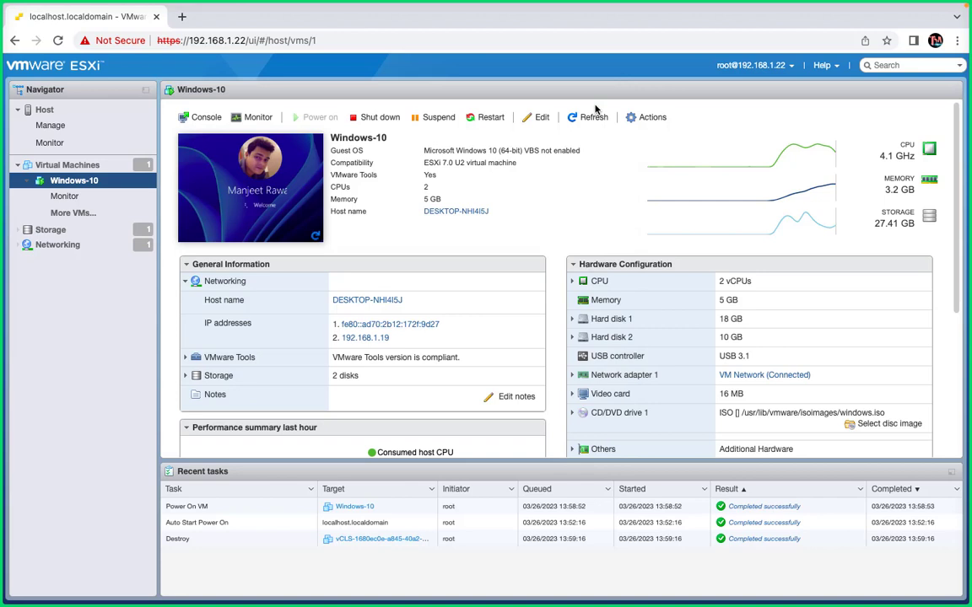
# - Reopen the Windows-10 virtual machine's console and dismiss the OneDrive Personal Vault notification in the guest
pyautogui.click(653, 120)
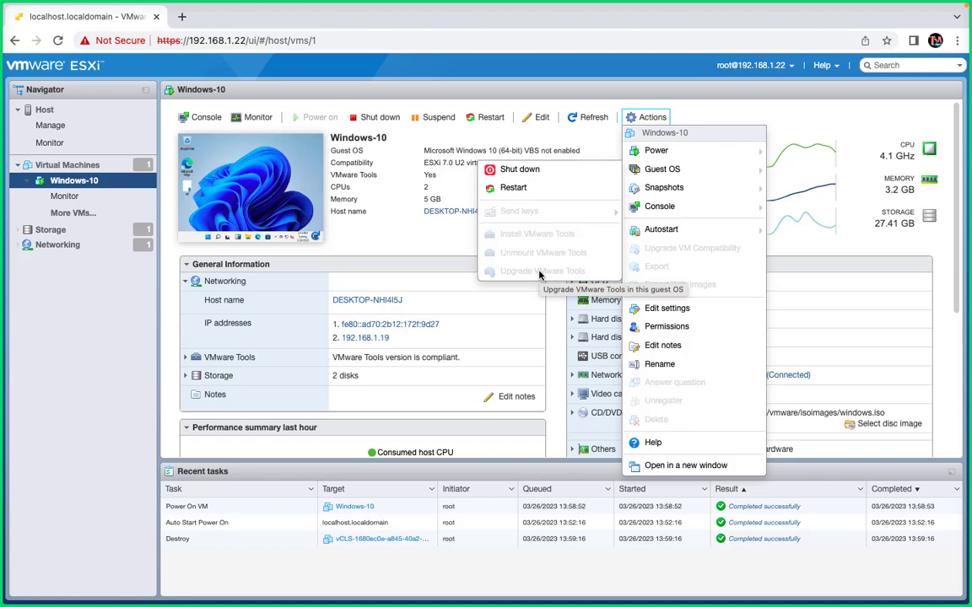
pyautogui.moveTo(686, 187)
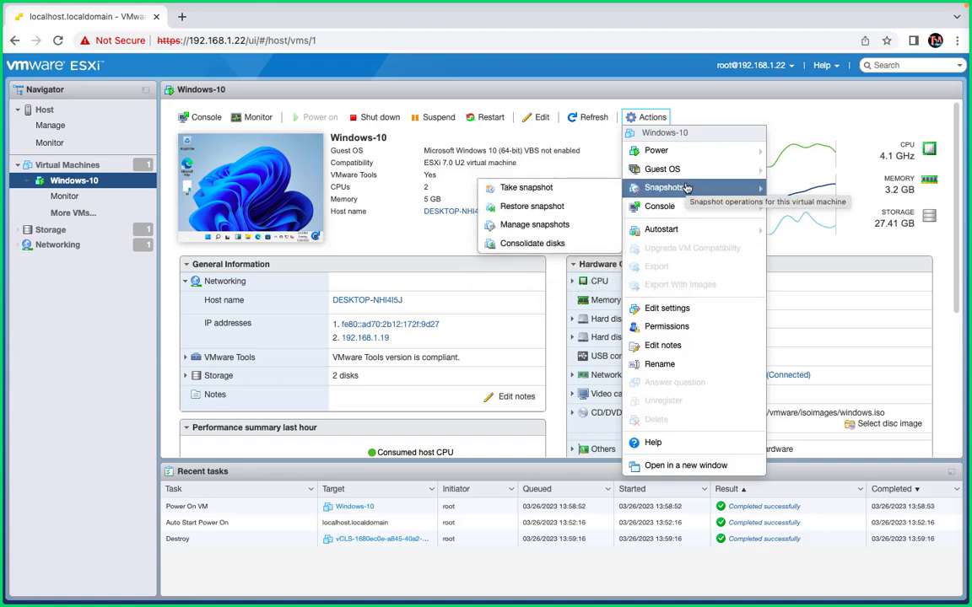
pyautogui.click(659, 206)
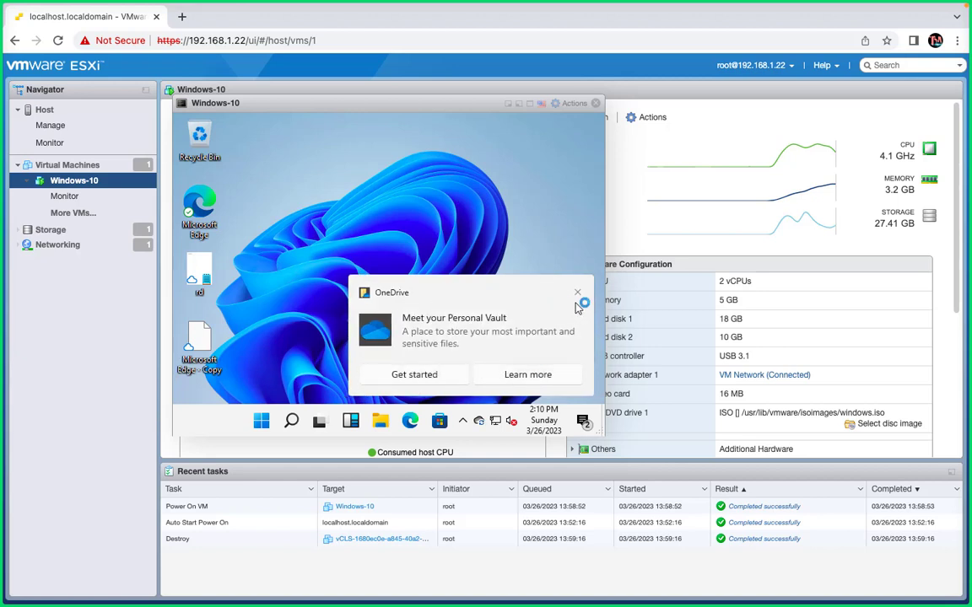
pyautogui.click(578, 294)
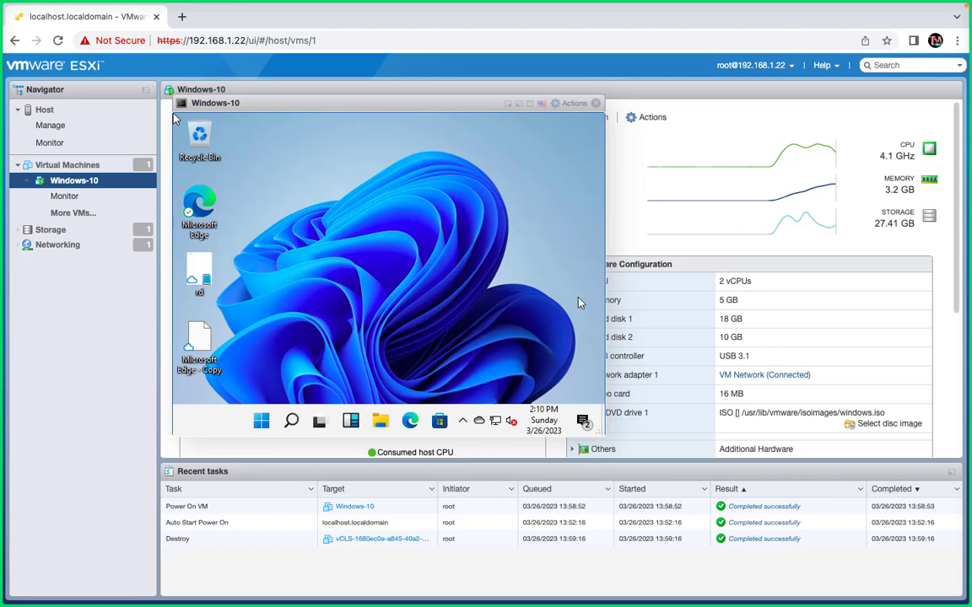
# - Open This PC in the guest's File Explorer and examine its devices and drives
pyautogui.click(381, 426)
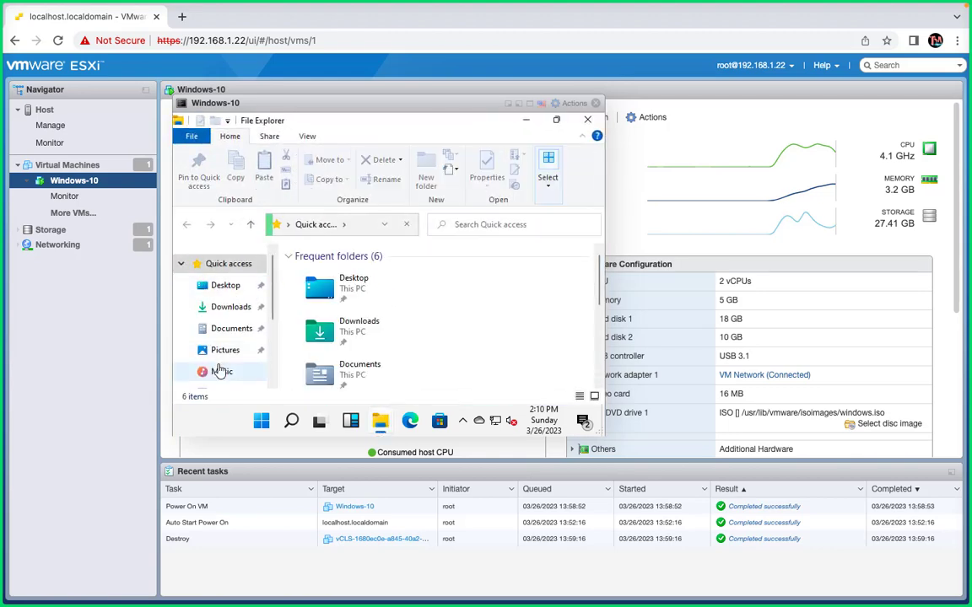
pyautogui.scroll(-3, 215, 362)
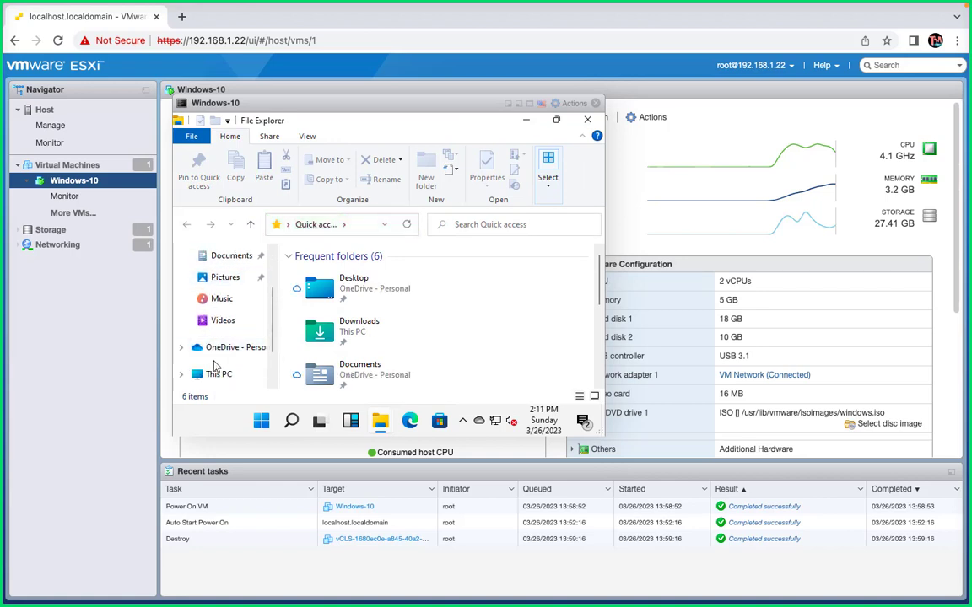
pyautogui.click(215, 375)
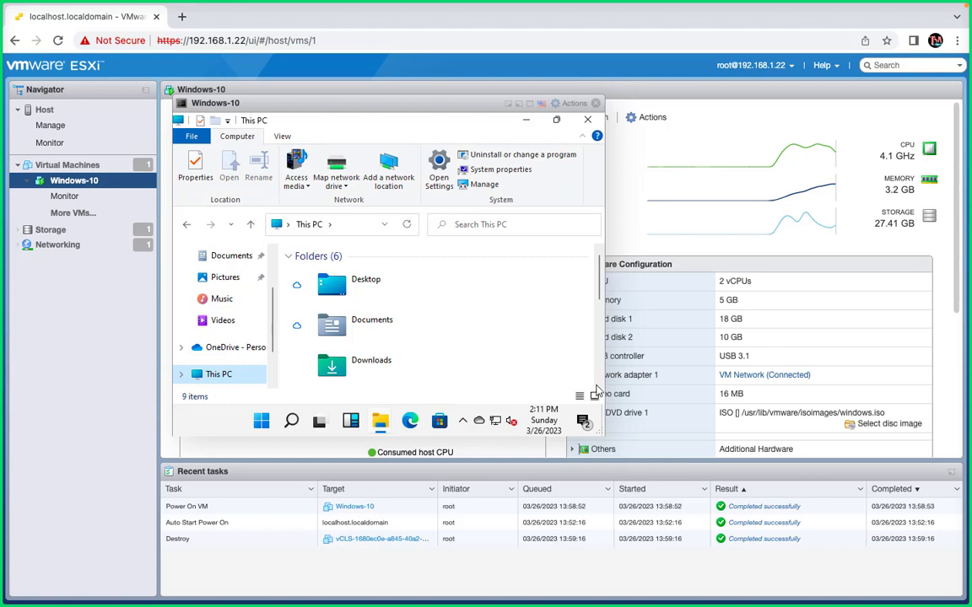
pyautogui.moveTo(601, 296); pyautogui.dragTo(605, 390)
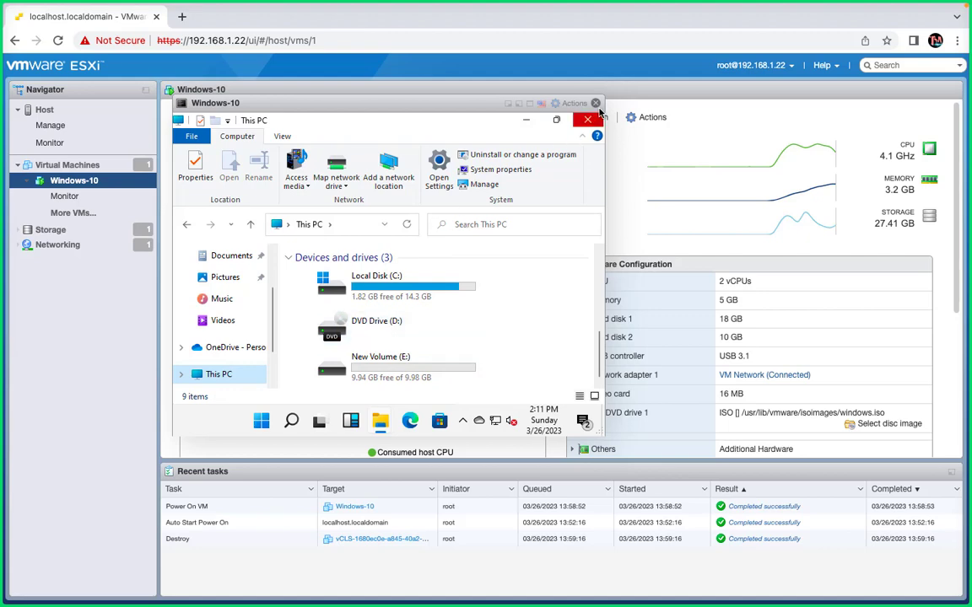
# - Close the embedded Windows-10 console, reopen it in a new browser tab, and close the guest's This PC window
pyautogui.click(541, 103)
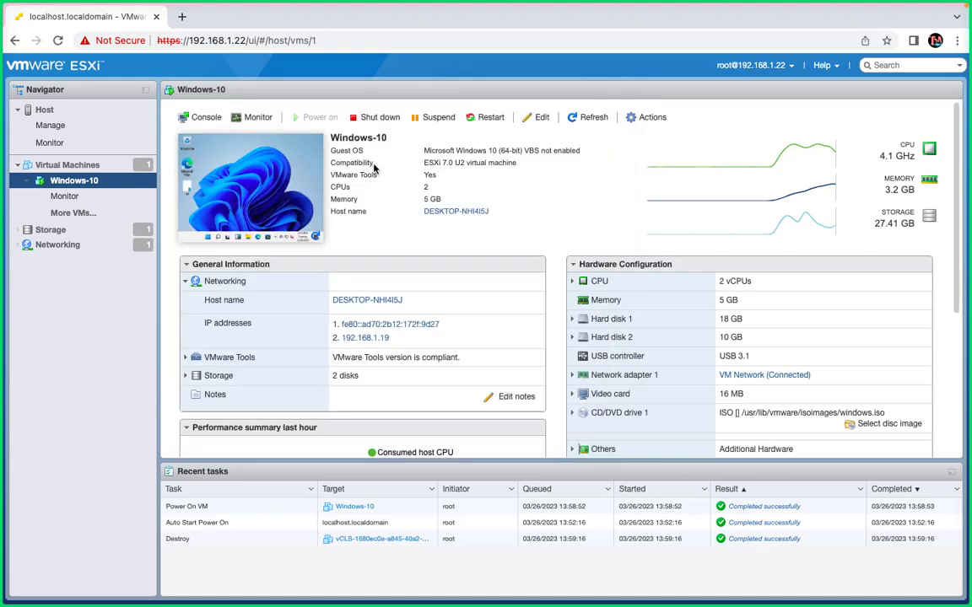
pyautogui.rightClick(287, 181)
pyautogui.moveTo(396, 262)
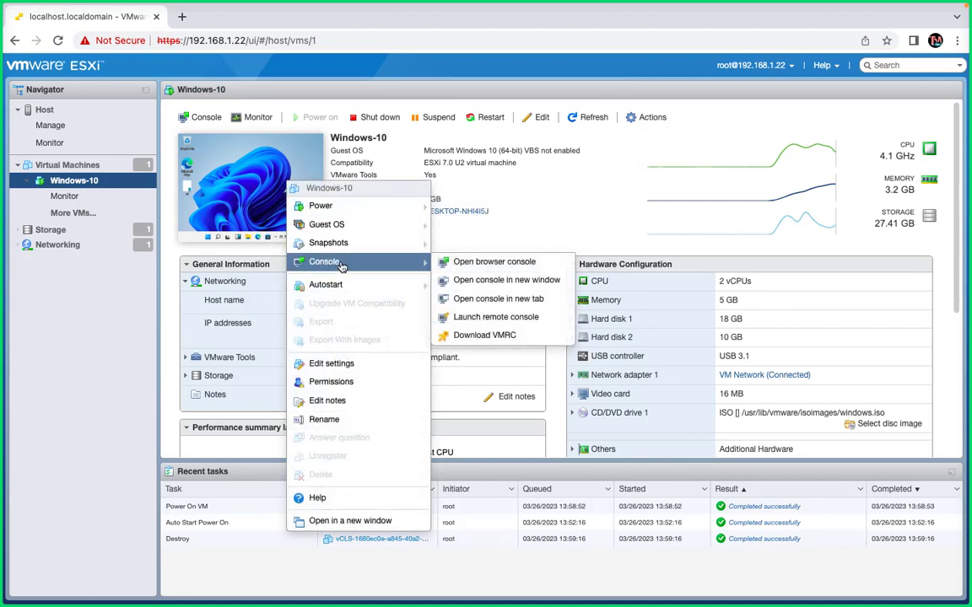
pyautogui.click(493, 298)
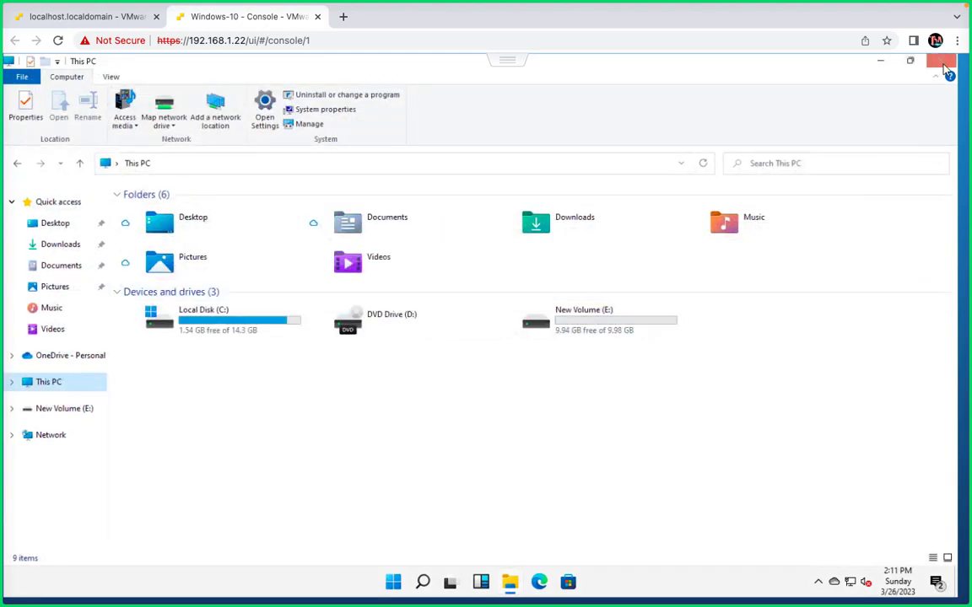
pyautogui.click(942, 67)
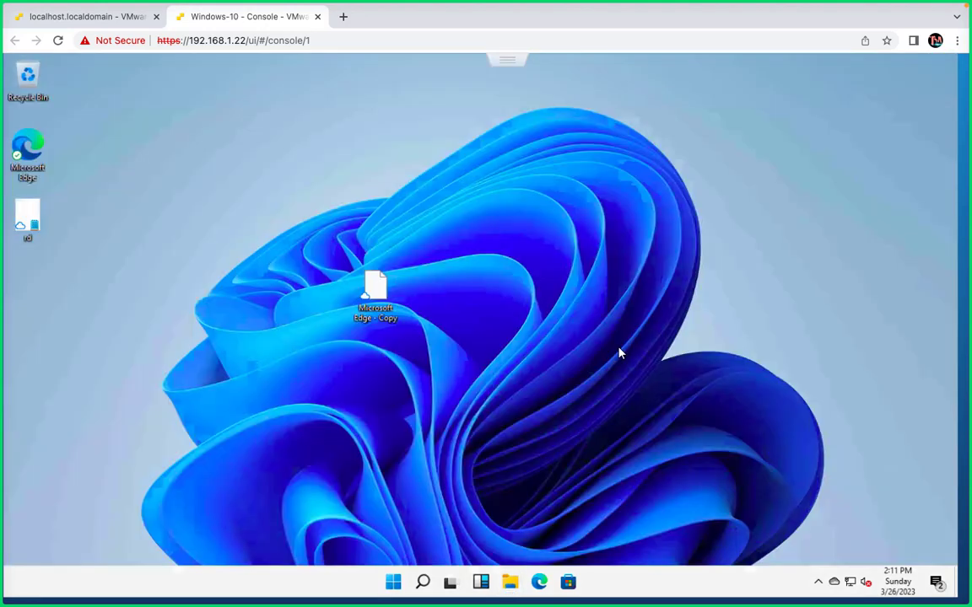
# - Open the guest's Control Panel by running the command "control"
pyautogui.rightClick(390, 583)
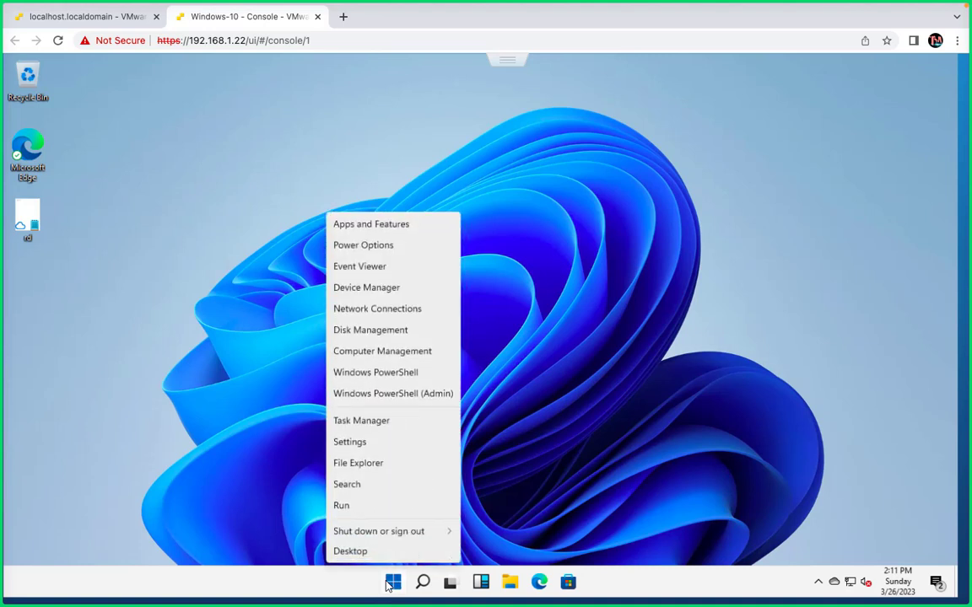
pyautogui.click(376, 507)
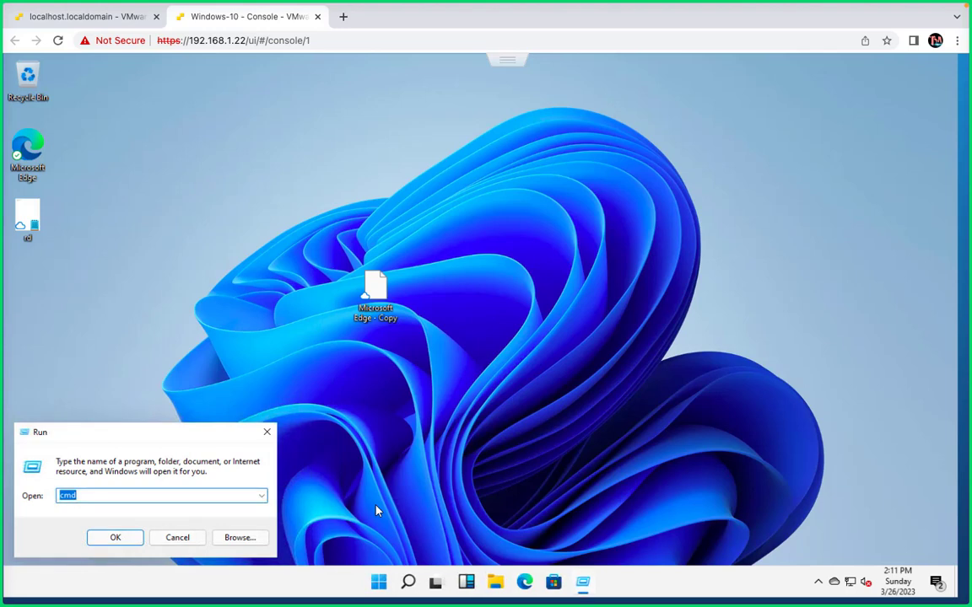
pyautogui.write('control')
pyautogui.press('Return')
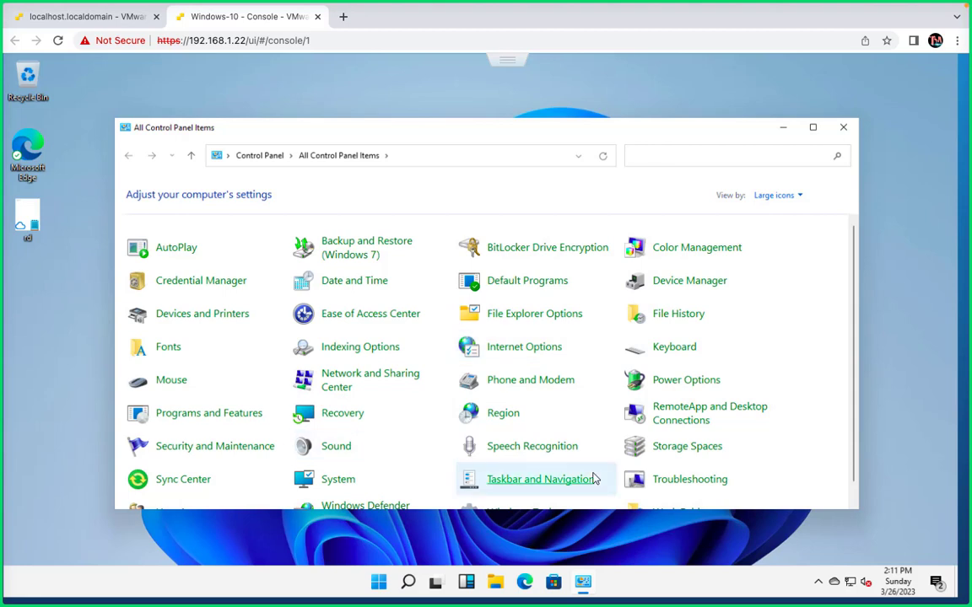
# - Maximize the Control Panel window and open Programs and Features
pyautogui.click(853, 505)
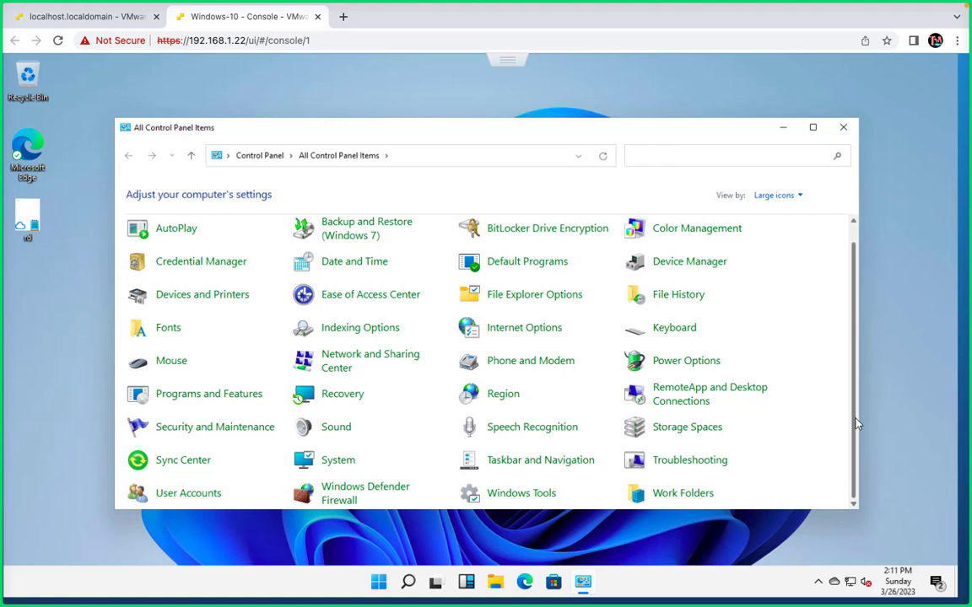
pyautogui.scroll(1, 853, 363)
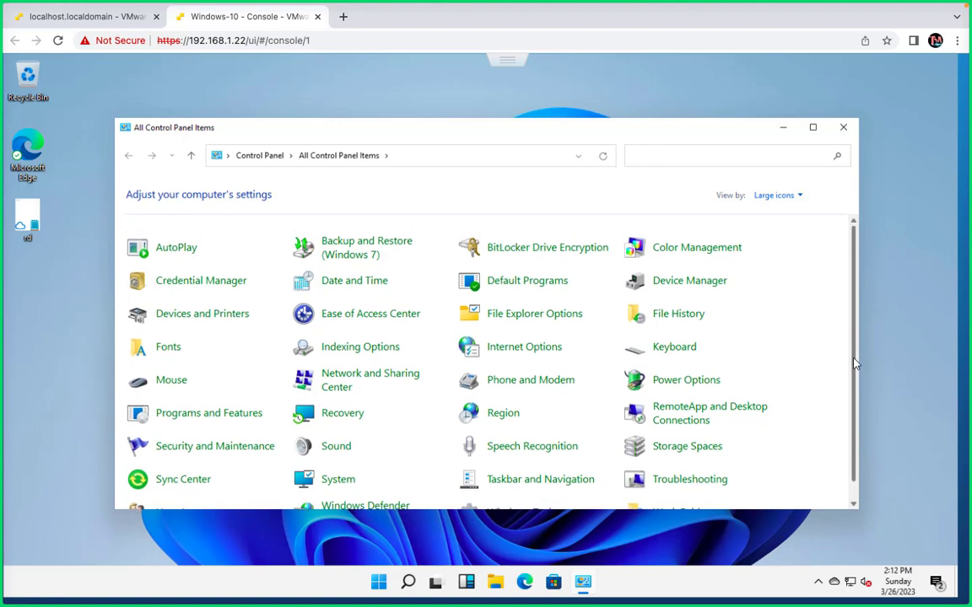
pyautogui.click(814, 128)
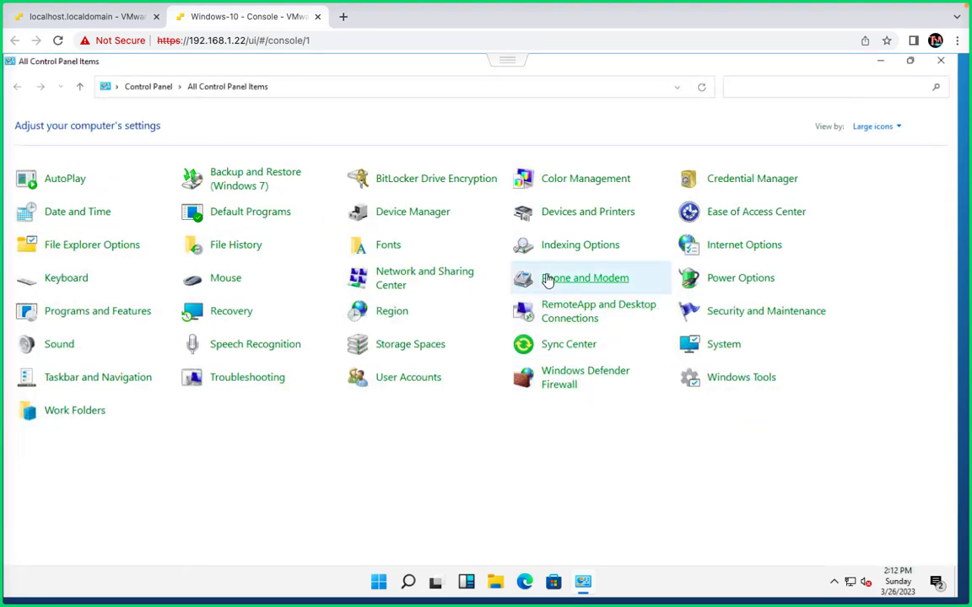
pyautogui.click(264, 249)
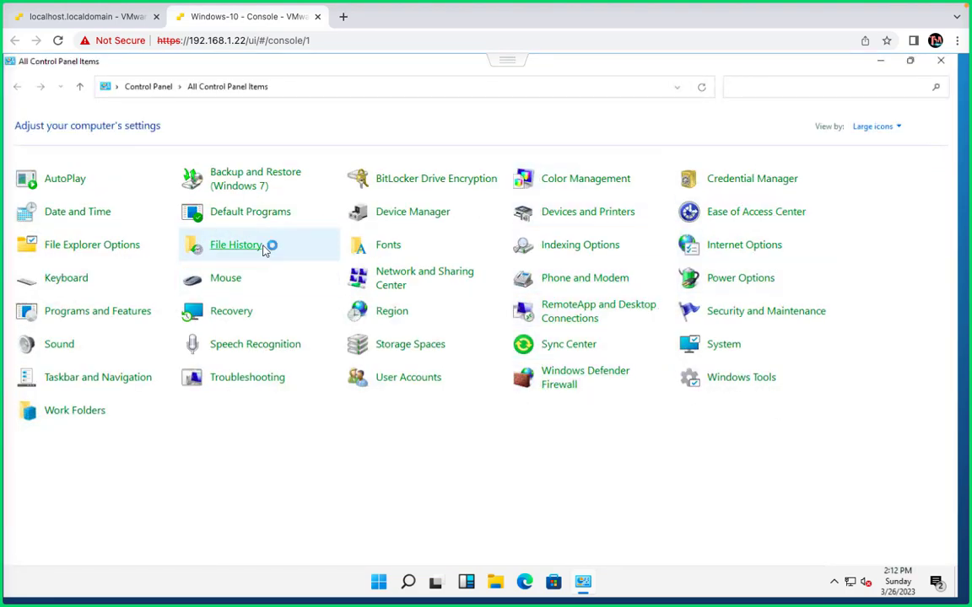
pyautogui.click(98, 312)
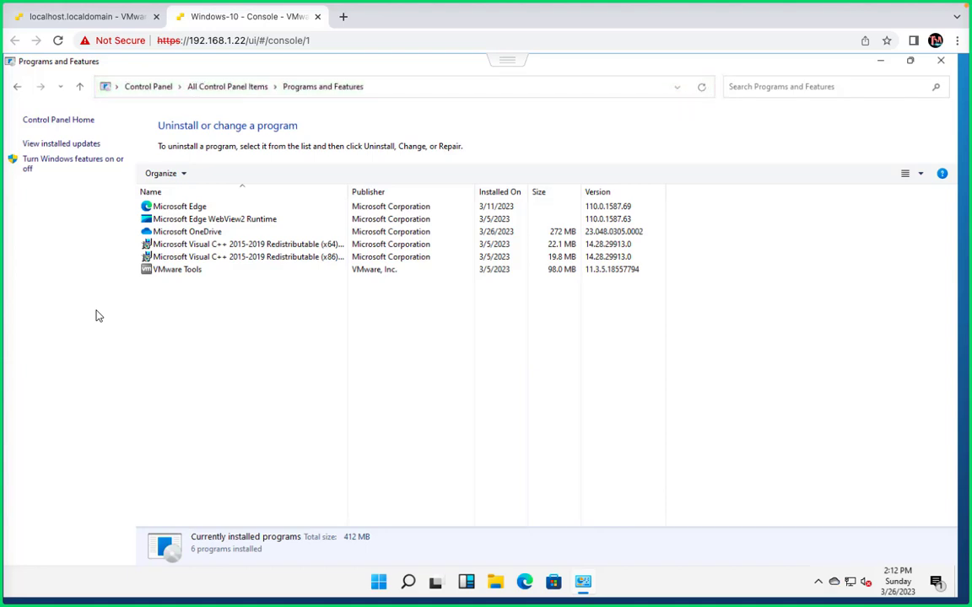
# - Uninstall VMware Tools from the guest, allowing the app to make changes, and restart the guest
pyautogui.click(195, 272)
pyautogui.click(216, 175)
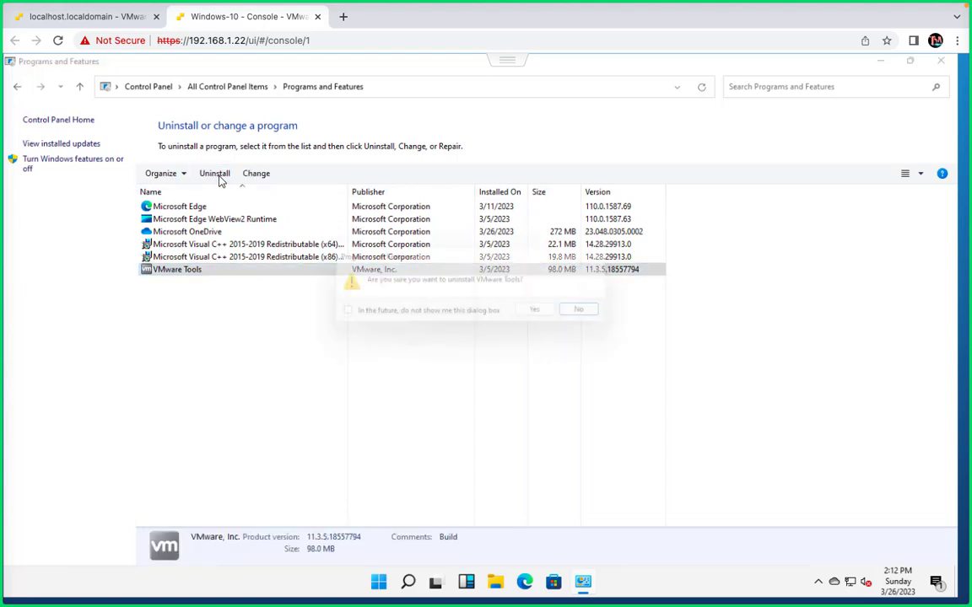
pyautogui.click(534, 311)
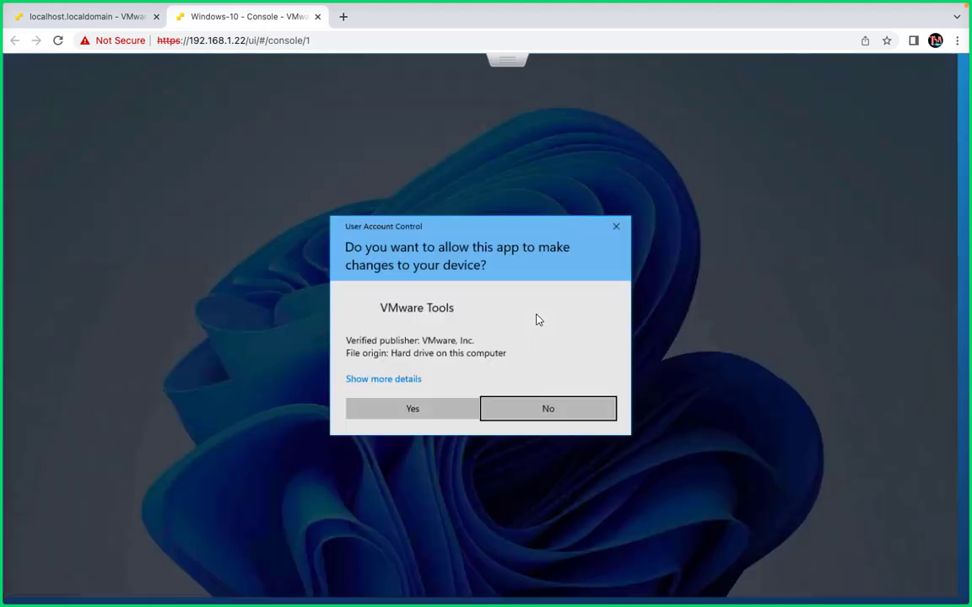
pyautogui.click(416, 409)
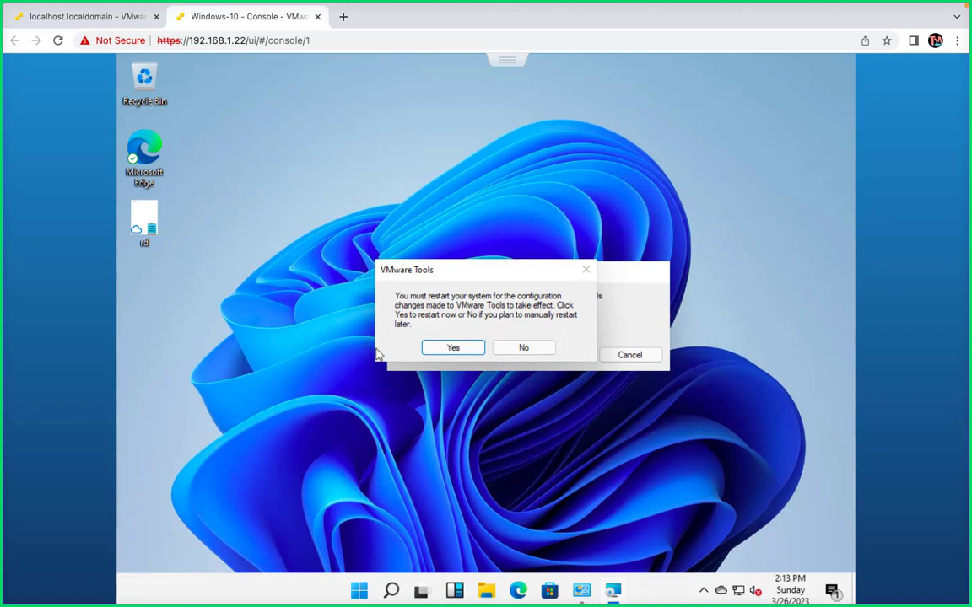
pyautogui.click(453, 348)
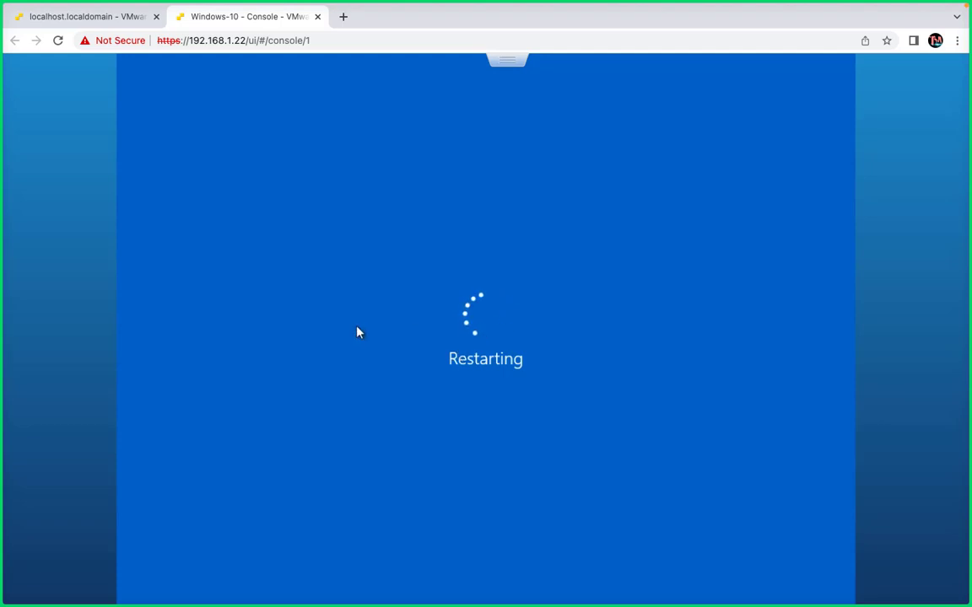
# - Refresh the Windows-10 virtual machine's summary on the ESXi host page to check its VMware Tools status
pyautogui.click(95, 17)
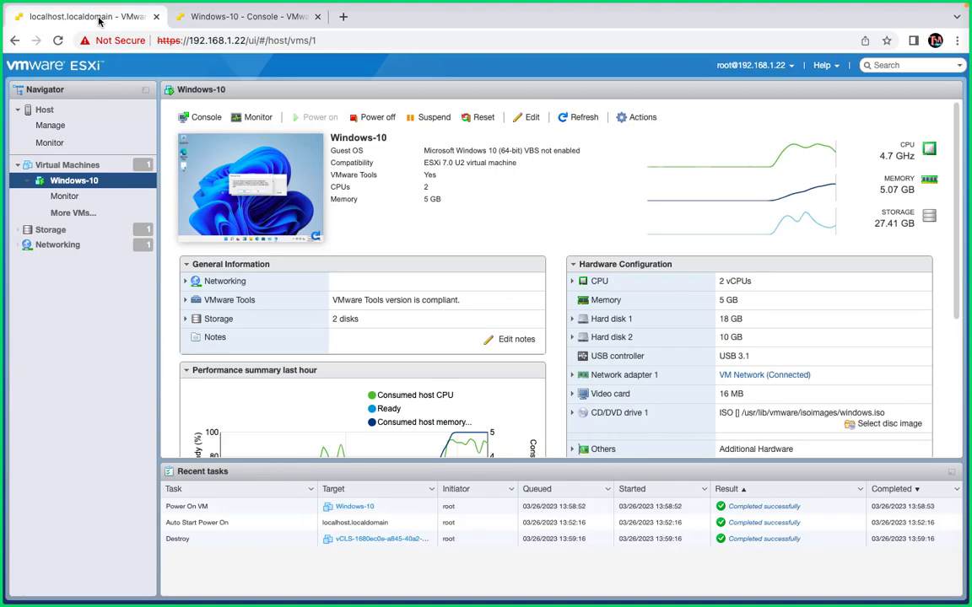
pyautogui.click(582, 117)
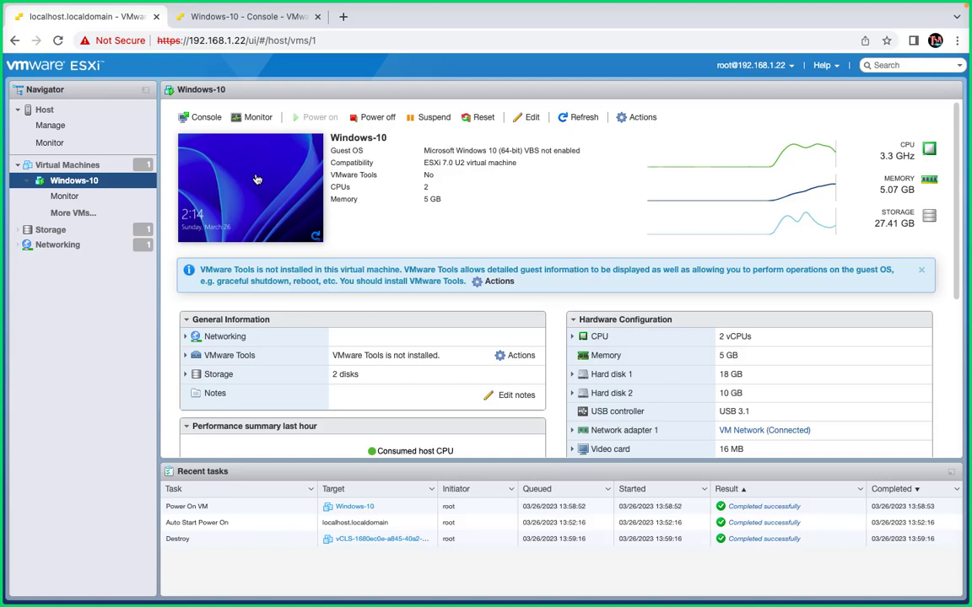
pyautogui.click(226, 167)
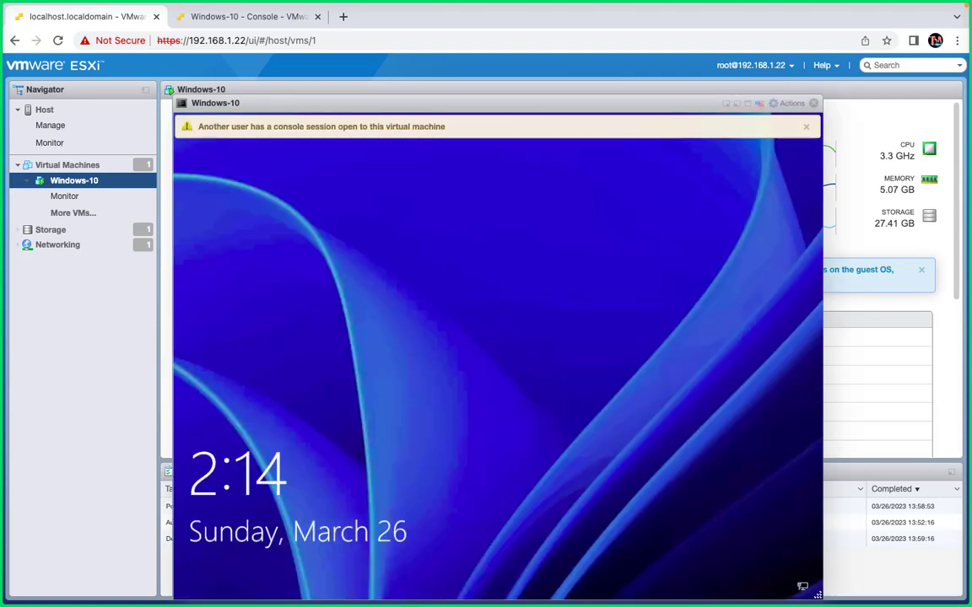
pyautogui.click(805, 126)
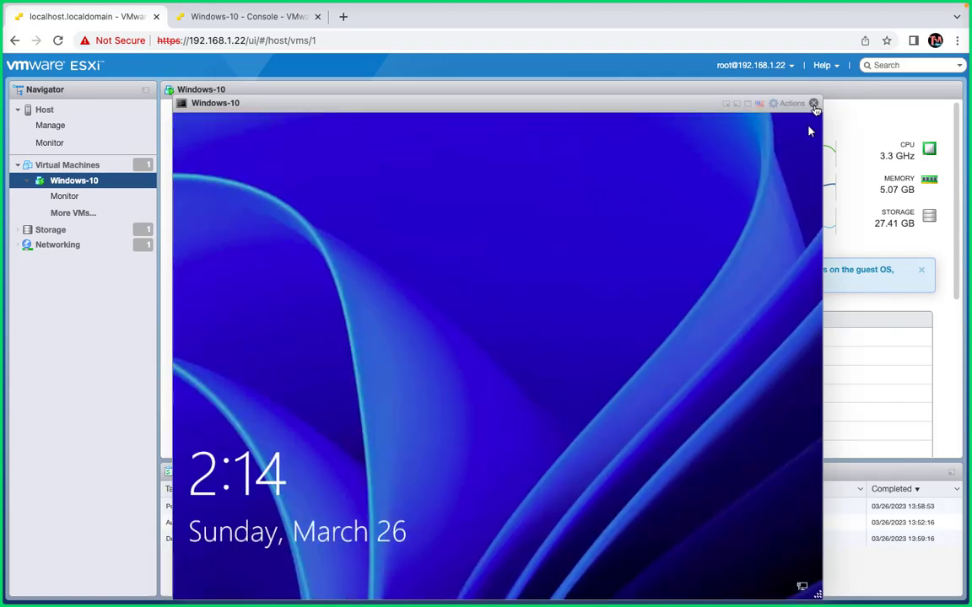
pyautogui.click(813, 103)
# - Return to the Windows-10 console tab and send Ctrl-Alt-Delete to the guest
pyautogui.click(245, 16)
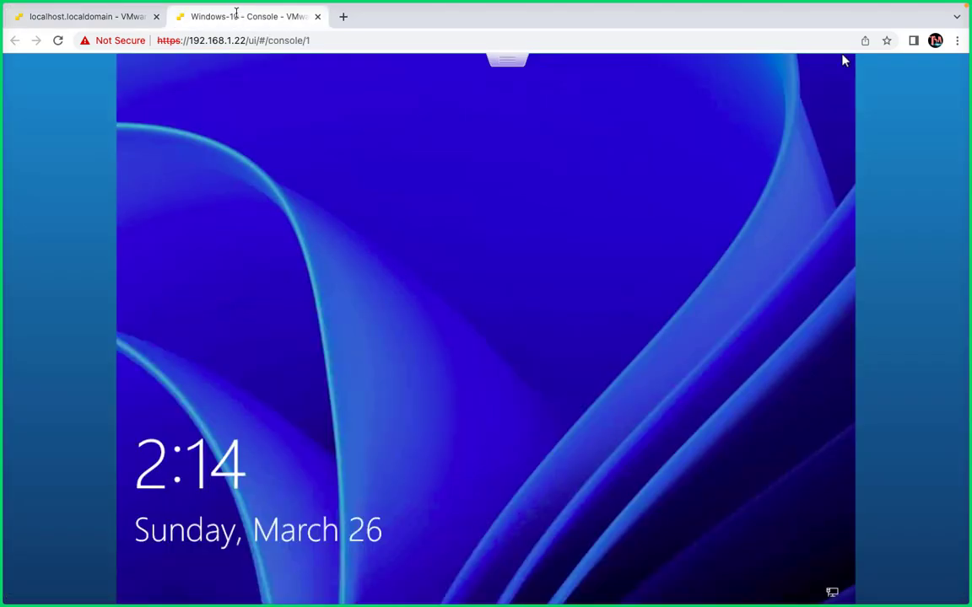
pyautogui.click(514, 73)
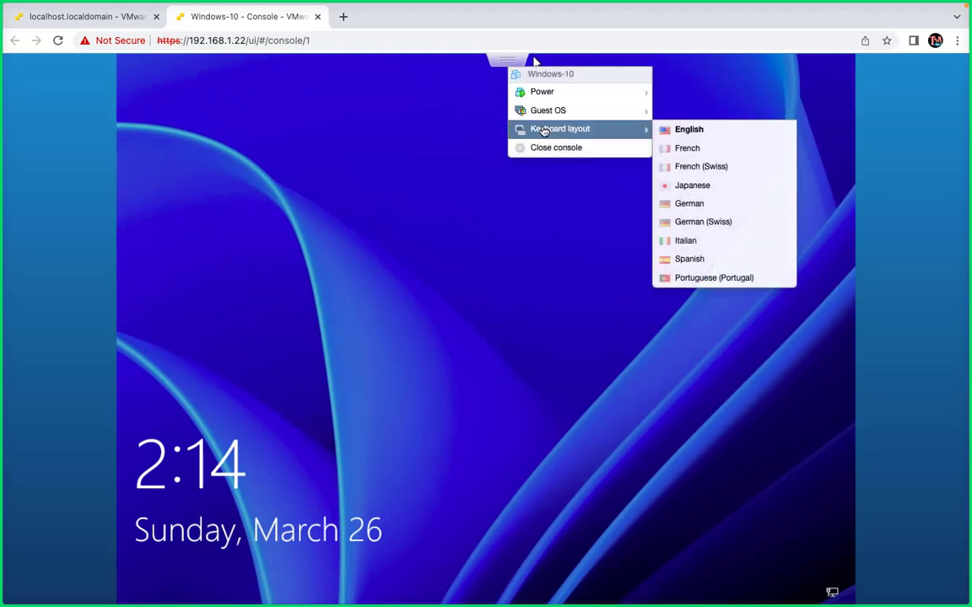
pyautogui.moveTo(588, 113)
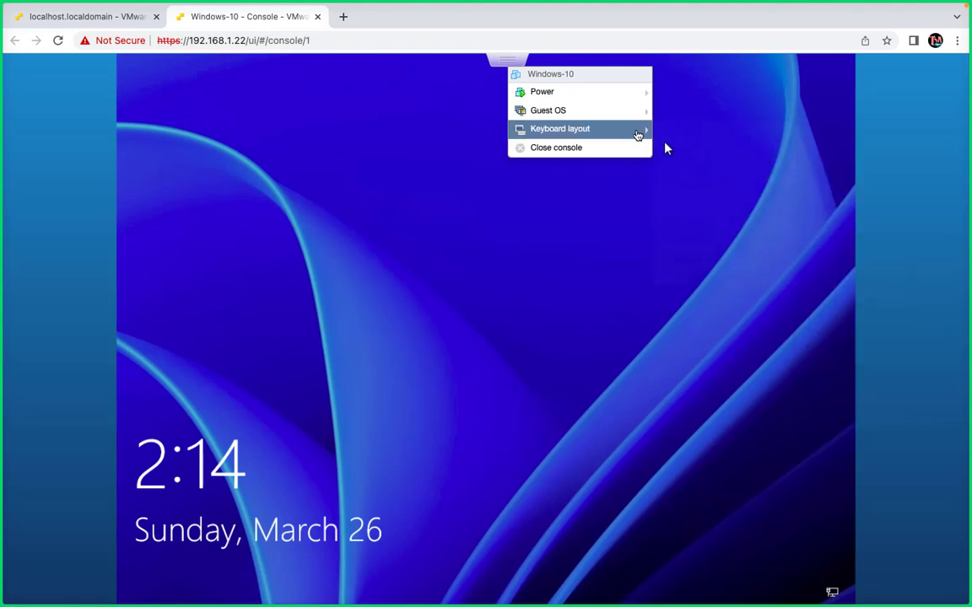
pyautogui.moveTo(614, 122)
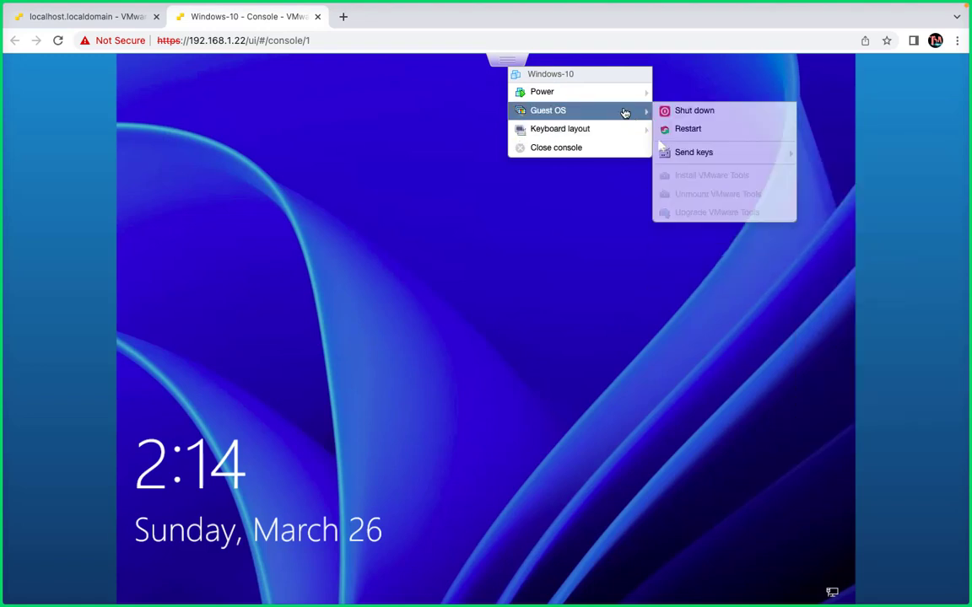
pyautogui.moveTo(707, 153)
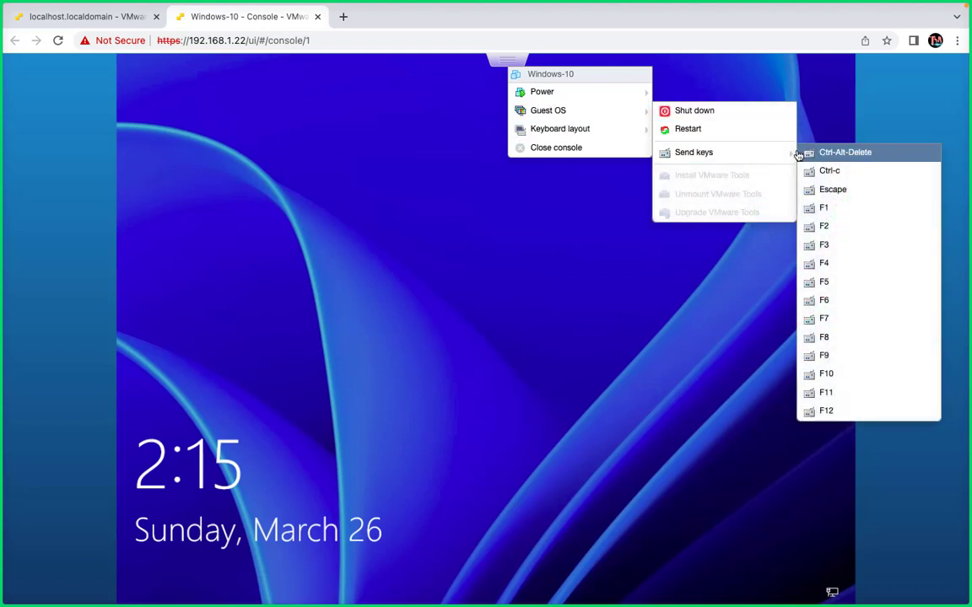
pyautogui.click(808, 152)
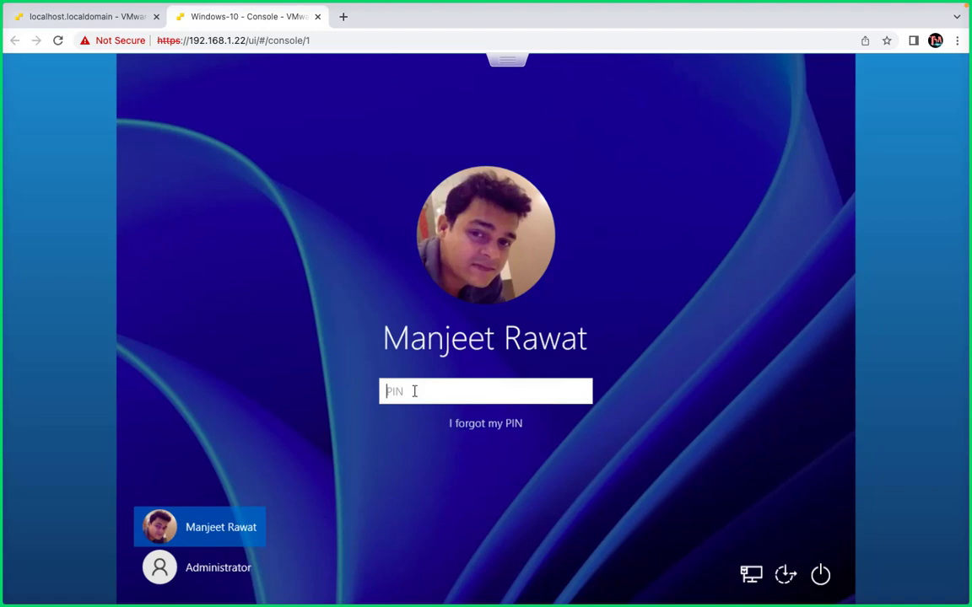
# - Sign in to the guest by entering the account PIN and refresh its desktop
pyautogui.write('****')
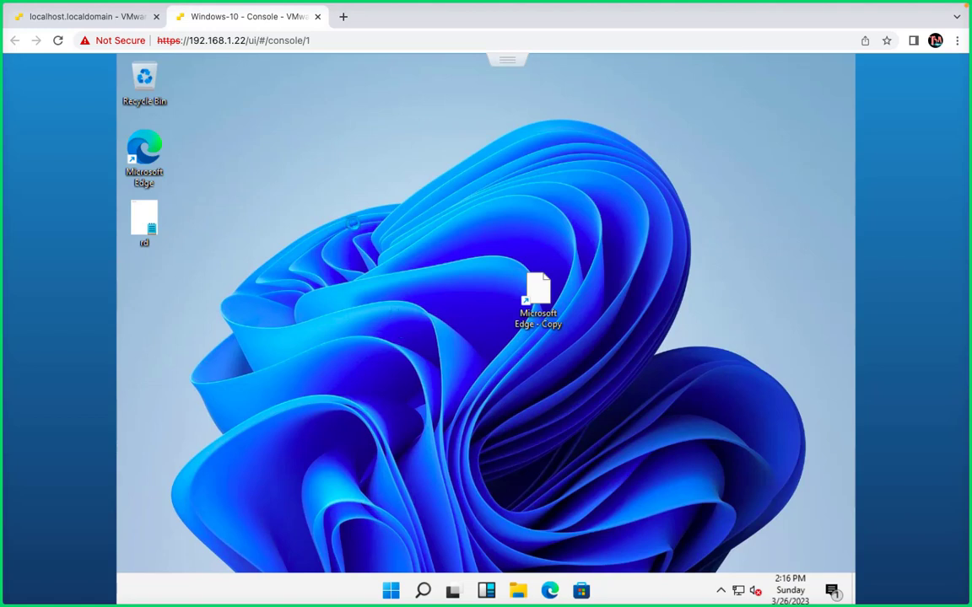
pyautogui.rightClick(354, 229)
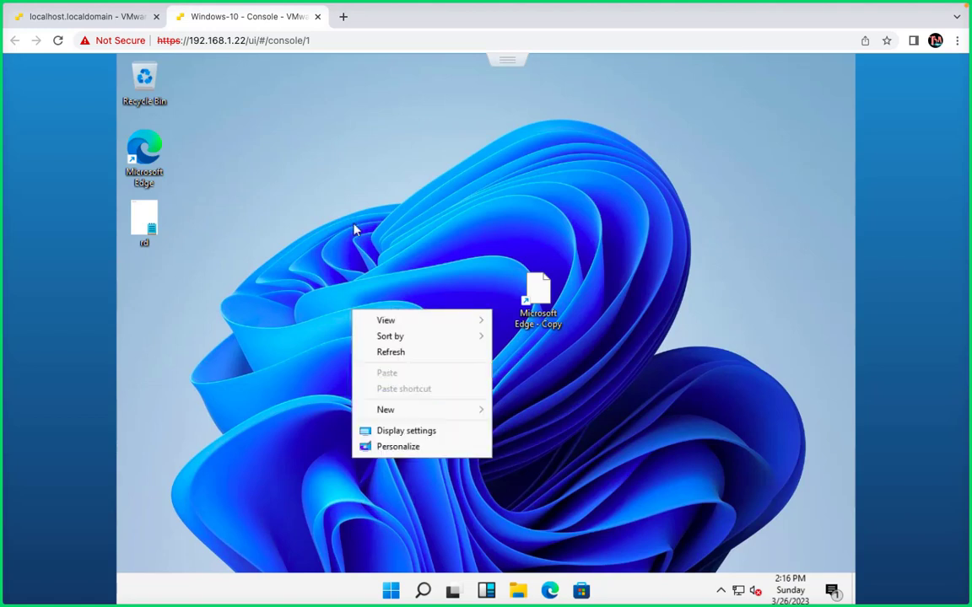
pyautogui.click(392, 353)
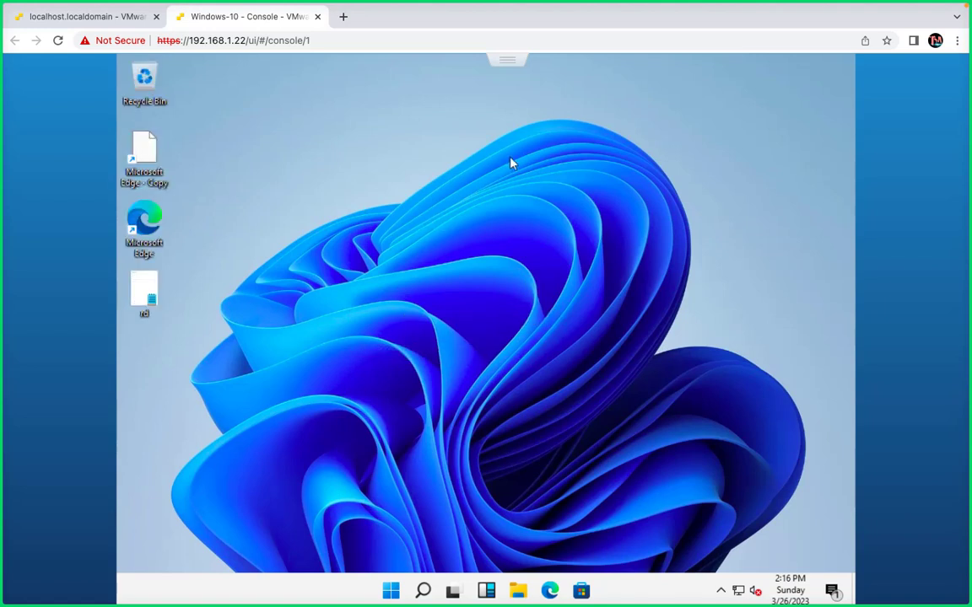
# - Mount the VMware Tools installer on the Windows-10 virtual machine from the ESXi host page using Install VMware Tools
pyautogui.click(99, 18)
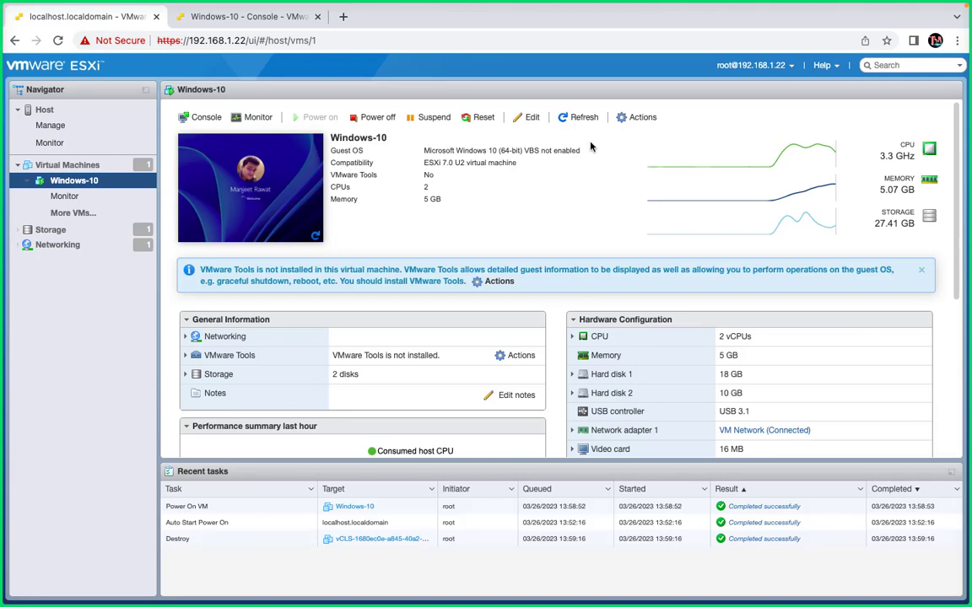
pyautogui.click(641, 118)
pyautogui.moveTo(644, 174)
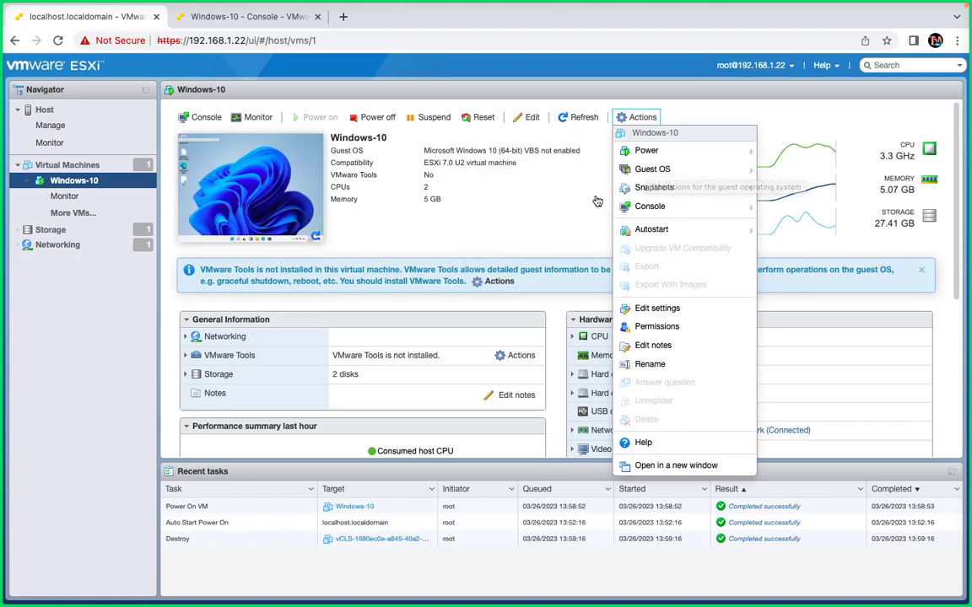
pyautogui.moveTo(666, 187)
pyautogui.moveTo(694, 167)
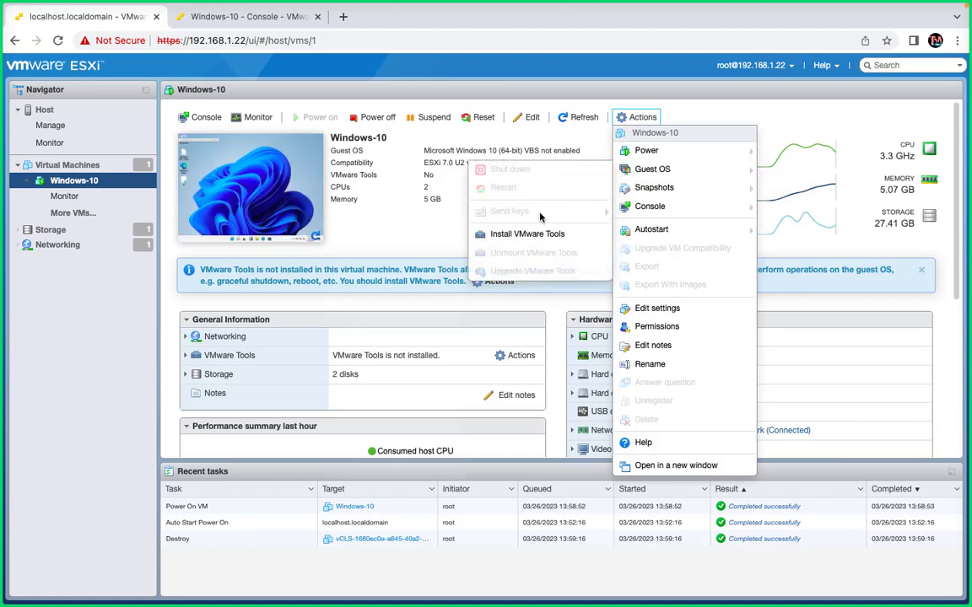
pyautogui.click(527, 236)
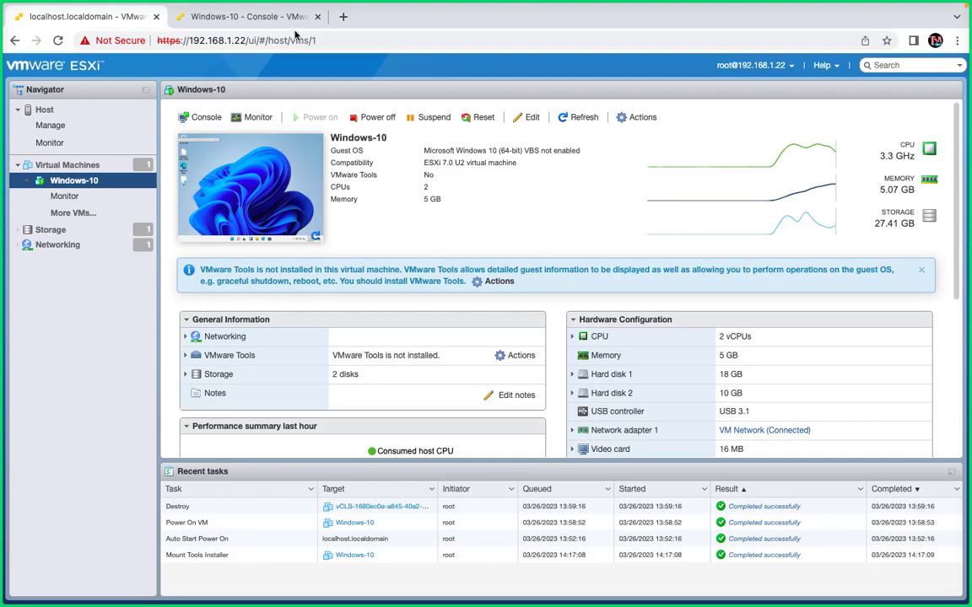
# - Switch to the Windows-10 console and open This PC in File Explorer to find the mounted VMware Tools DVD drive
pyautogui.click(266, 18)
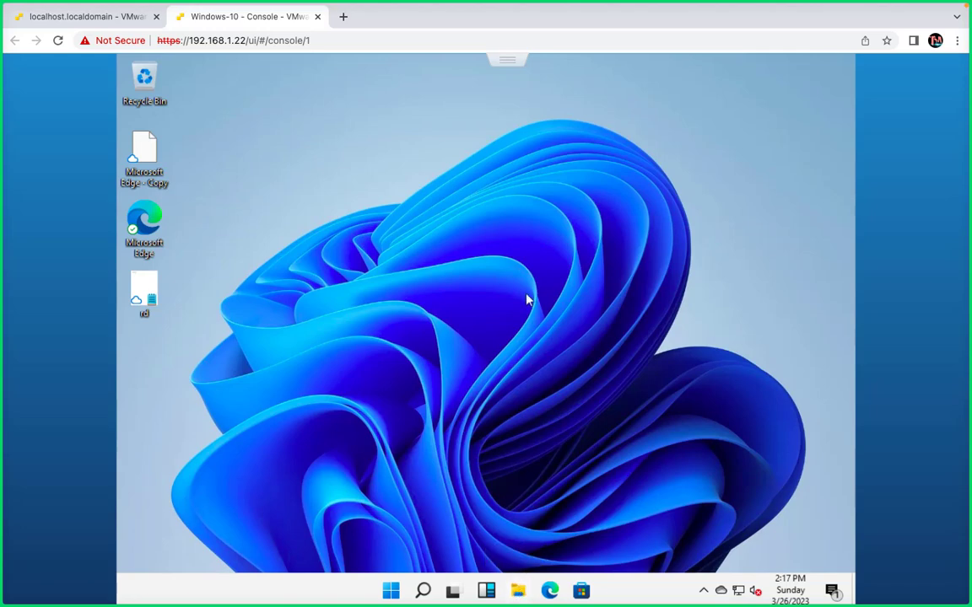
pyautogui.press('super+e')
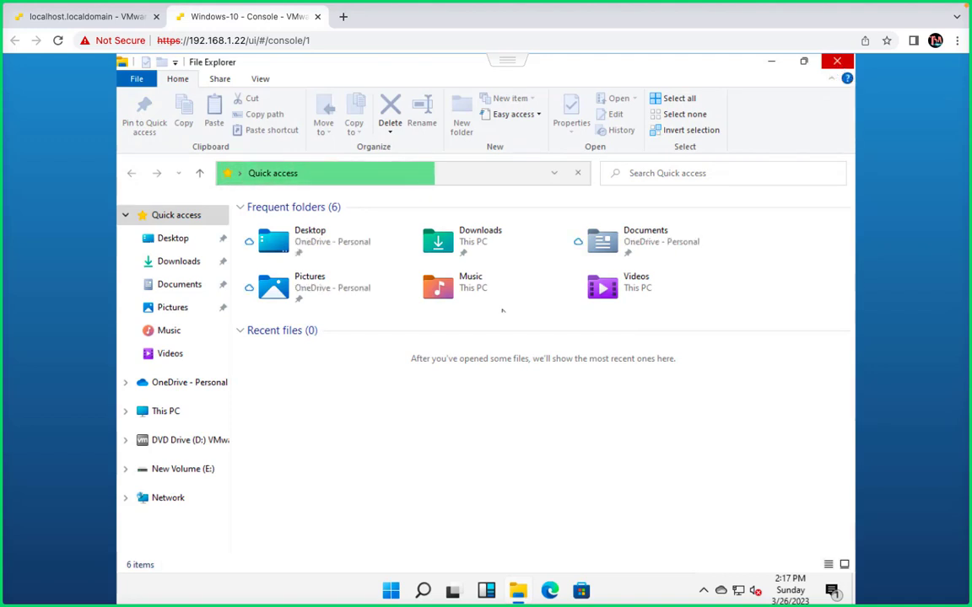
pyautogui.click(165, 417)
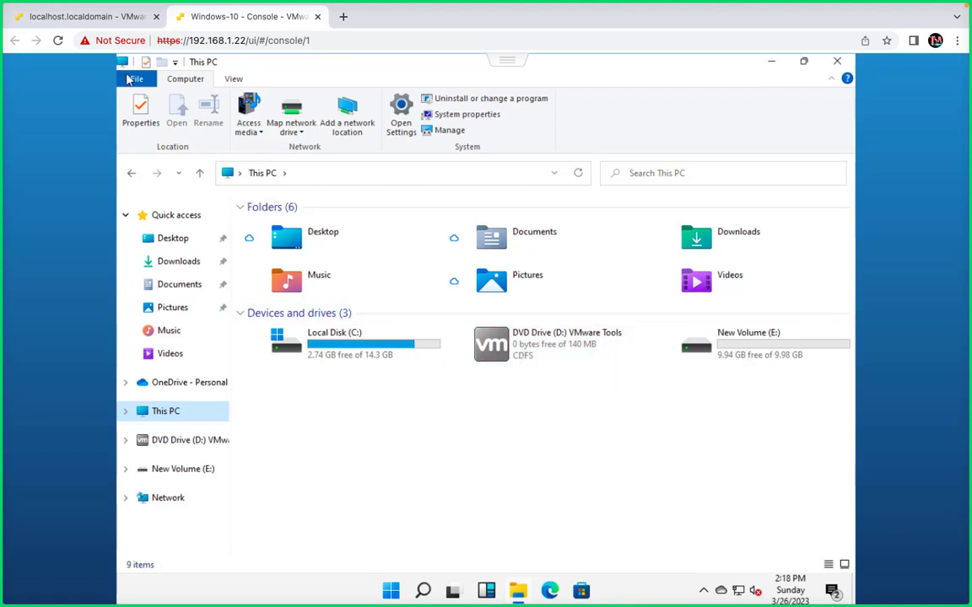
# - Check the Guest OS options for the Windows-10 virtual machine on the ESXi host page and return to its console
pyautogui.click(124, 25)
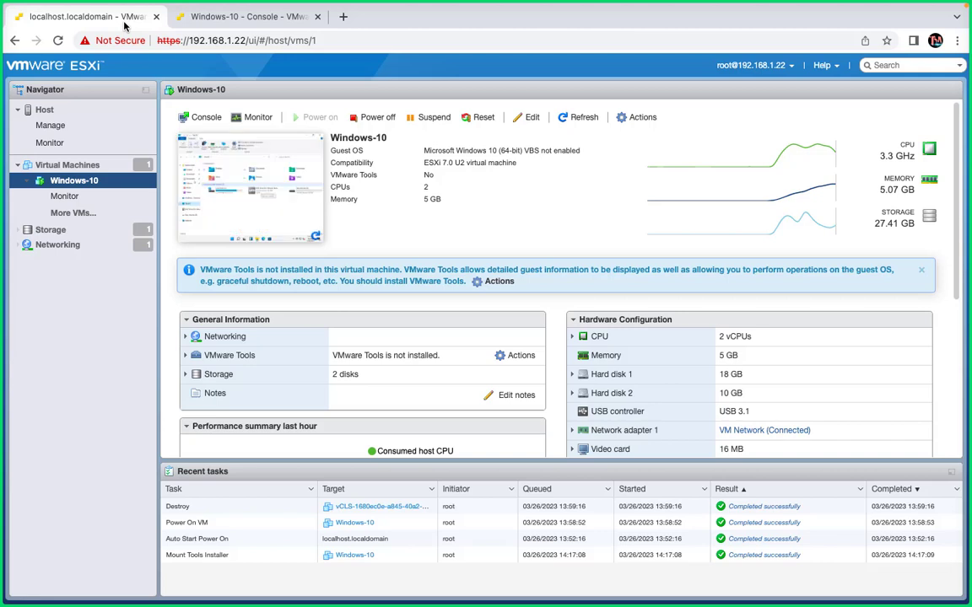
pyautogui.click(632, 124)
pyautogui.moveTo(635, 169)
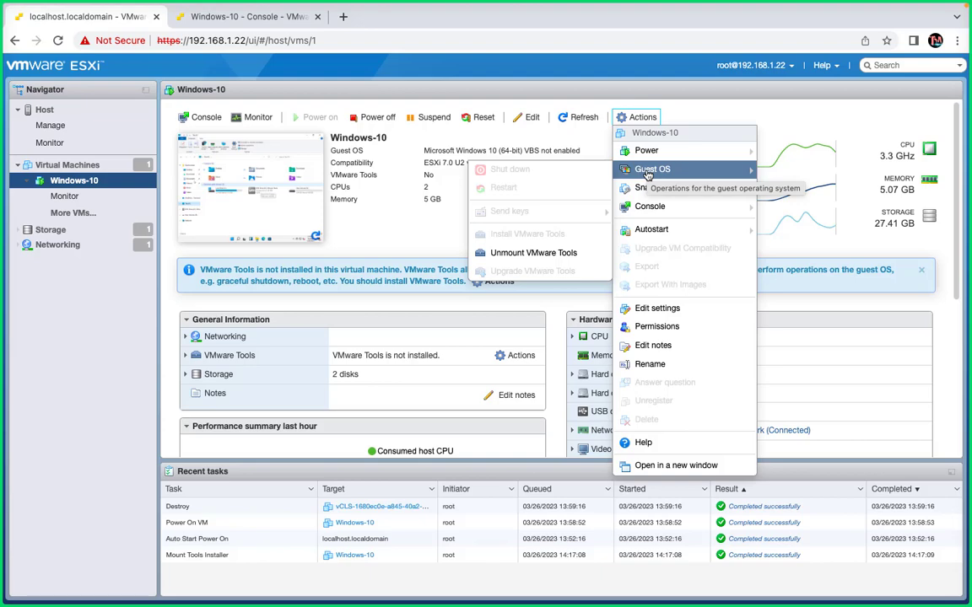
pyautogui.click(253, 16)
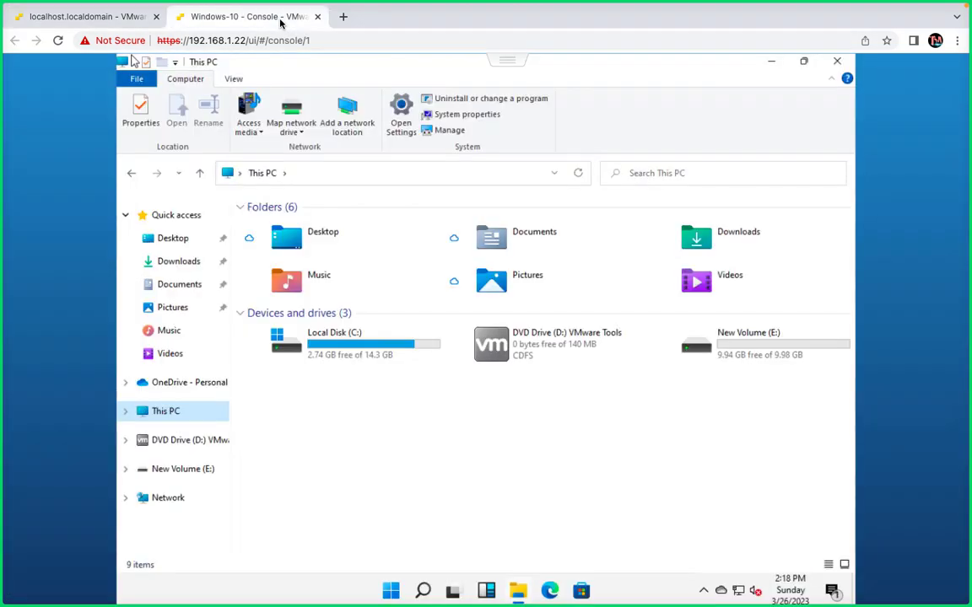
# - Run the VMware Tools installer from DVD Drive (D:) in the guest and allow it to make changes to the device
pyautogui.doubleClick(528, 345)
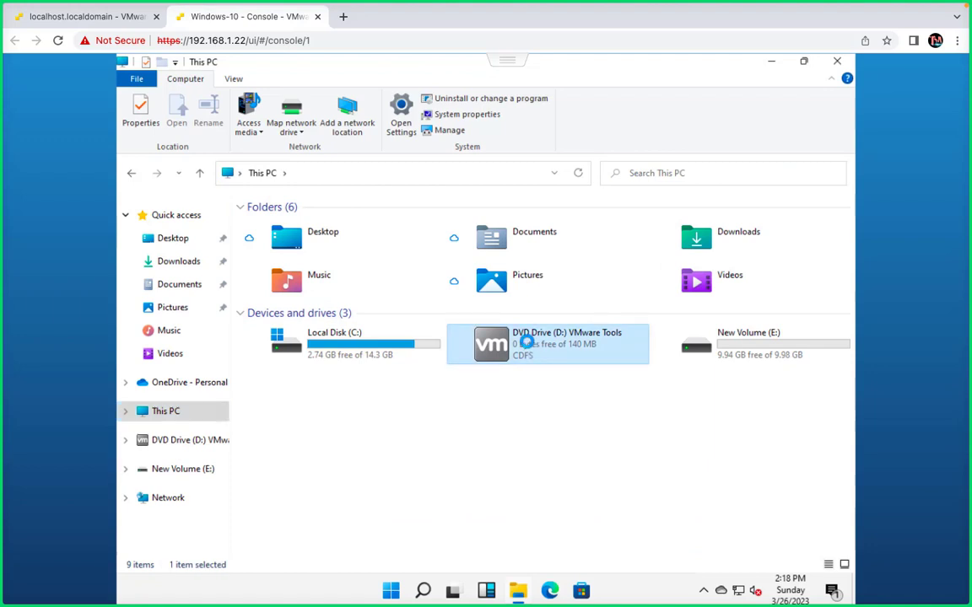
pyautogui.rightClick(526, 342)
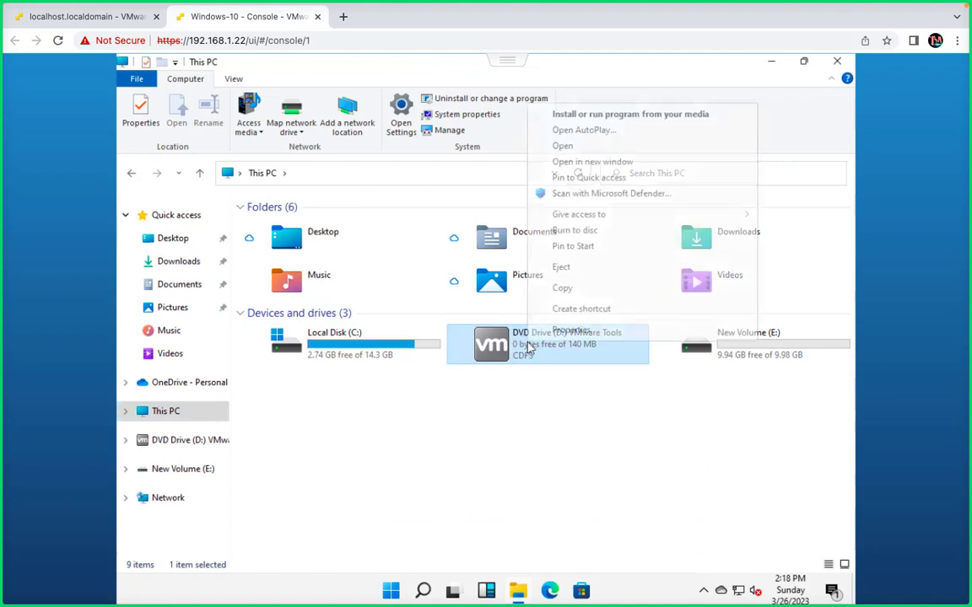
pyautogui.click(616, 116)
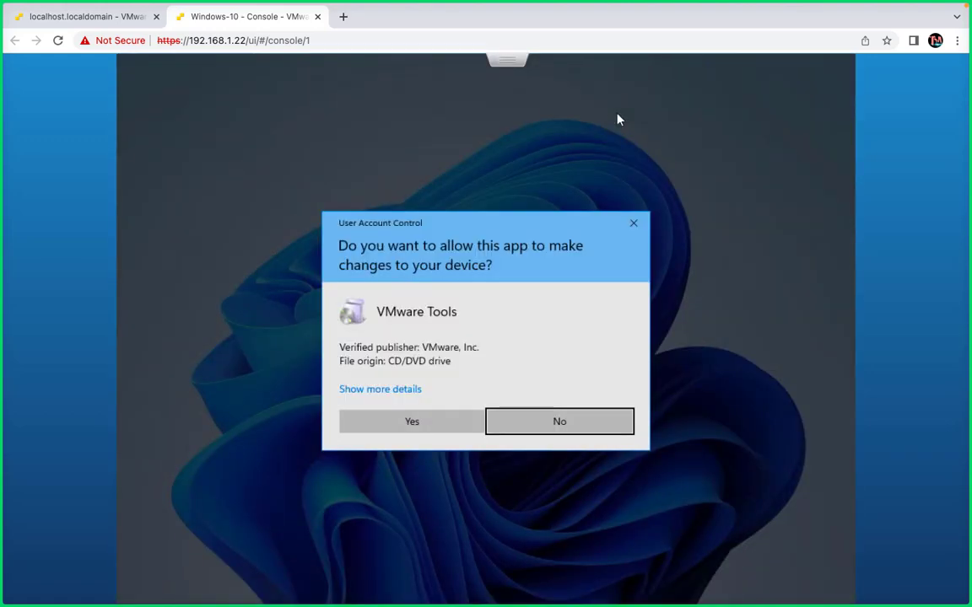
pyautogui.click(413, 424)
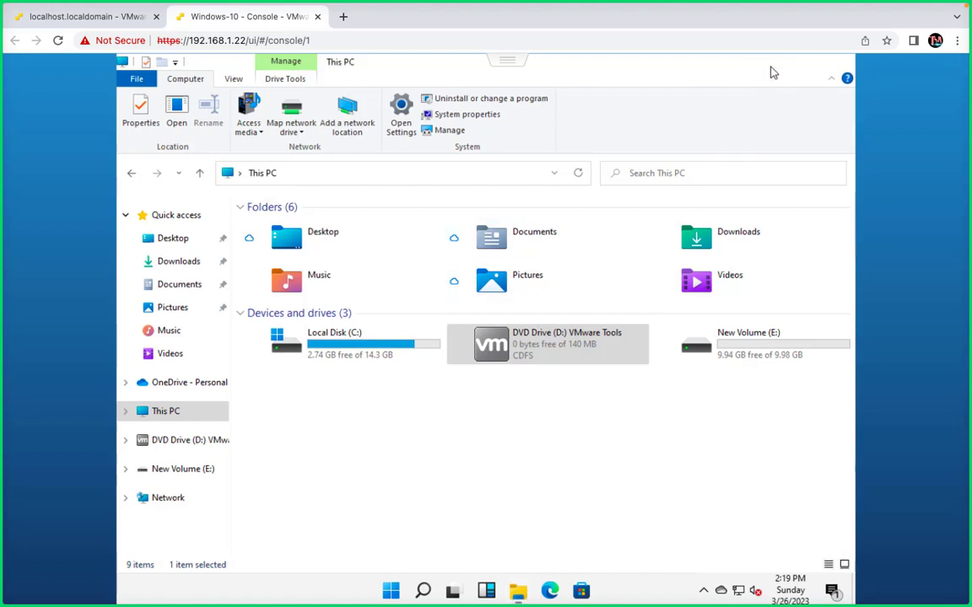
# - Minimize File Explorer, complete the VMware Tools 11.3.5 setup wizard and accept the guest restart
pyautogui.click(770, 62)
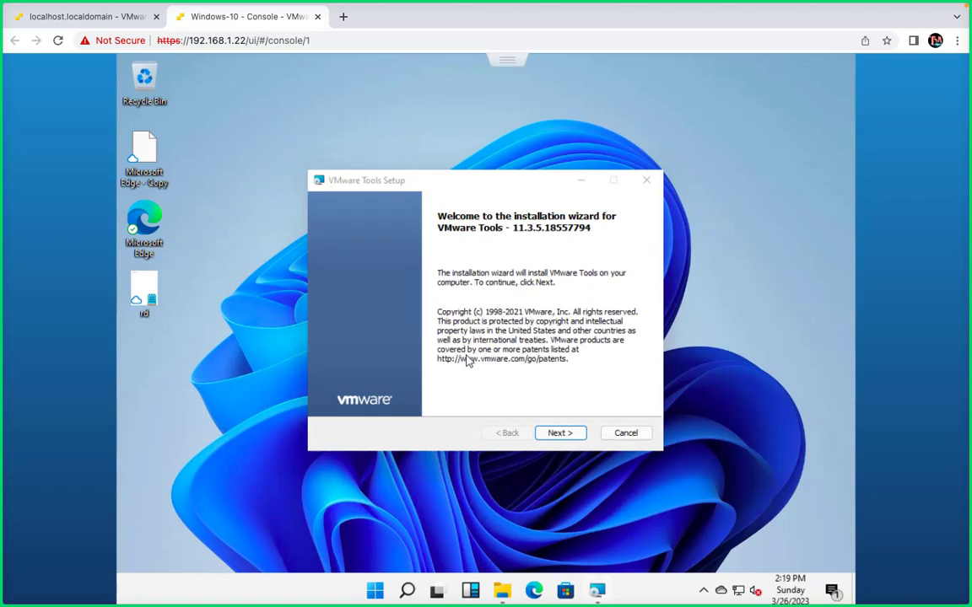
pyautogui.click(559, 434)
pyautogui.click(560, 435)
pyautogui.click(560, 434)
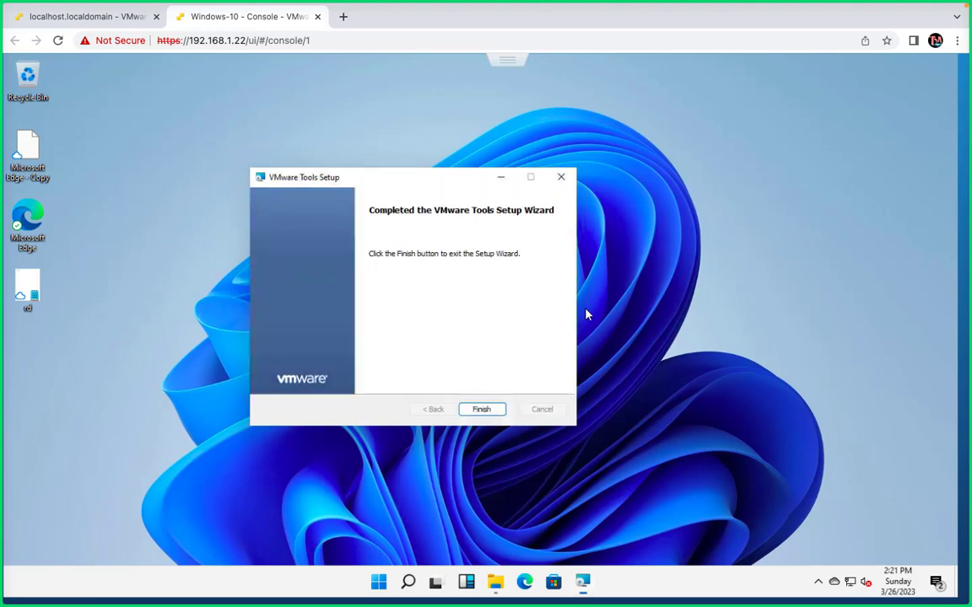
pyautogui.click(482, 410)
pyautogui.click(439, 348)
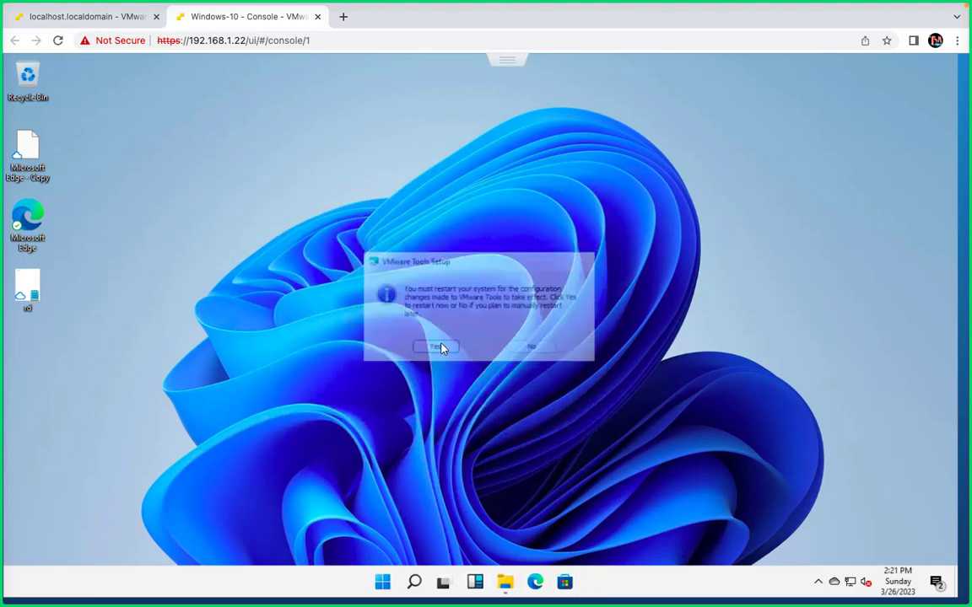
# - Switch to the GoTo meeting to pause the Camtasia recording and turn on the microphone, returning to the Windows-10 console
pyautogui.hotkey('ctrl', 'Left')
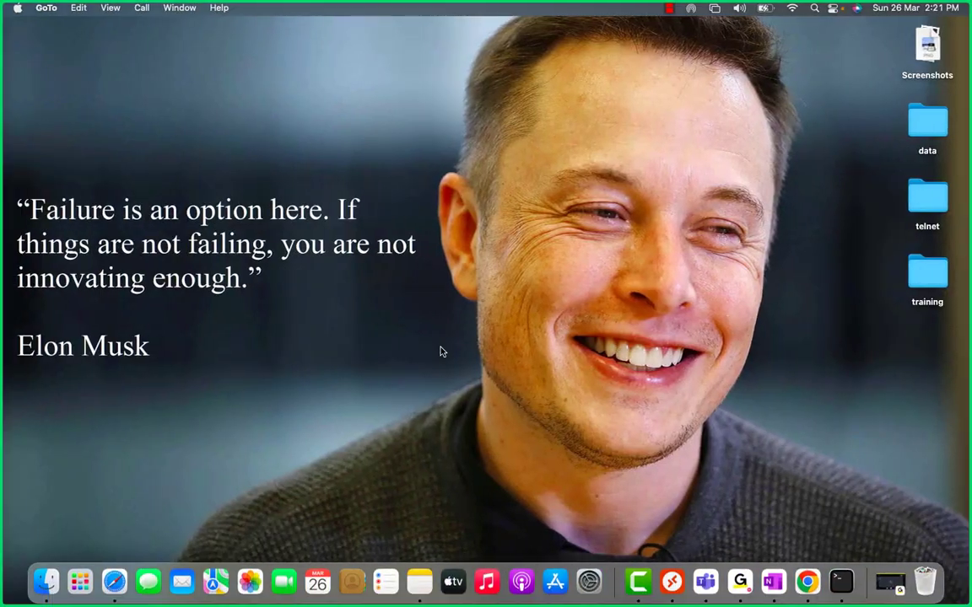
pyautogui.click(890, 582)
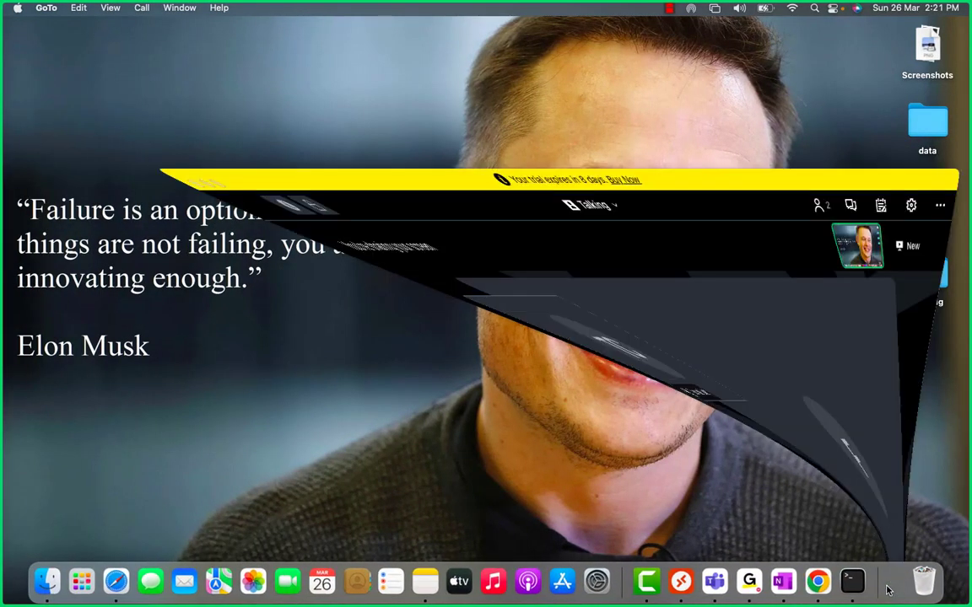
pyautogui.click(364, 515)
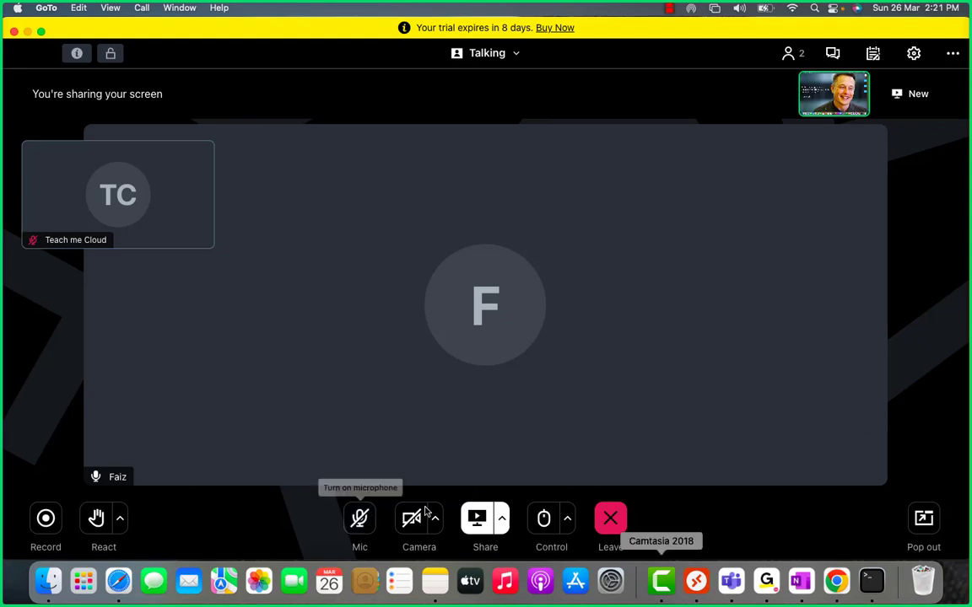
pyautogui.rightClick(664, 587)
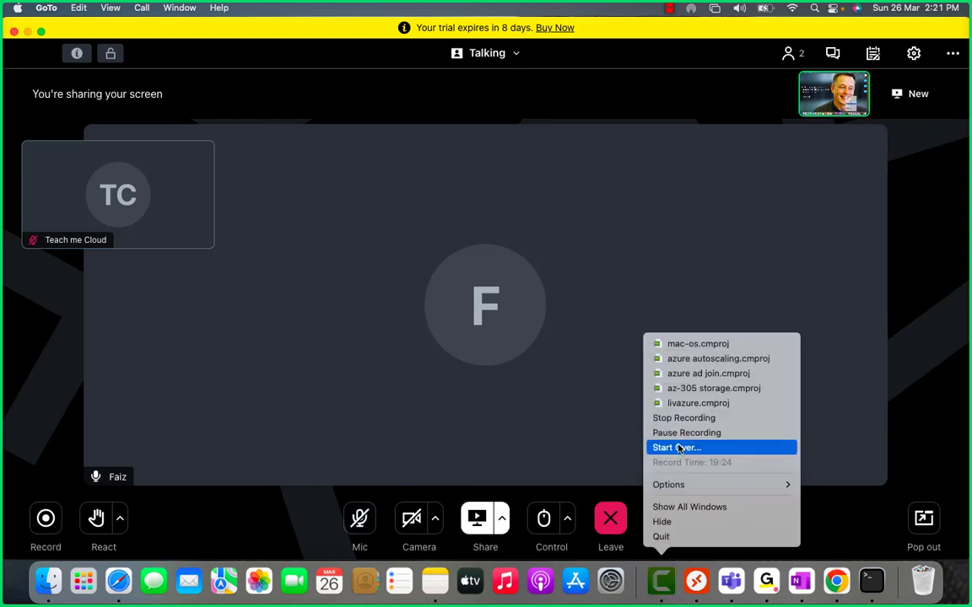
pyautogui.click(679, 433)
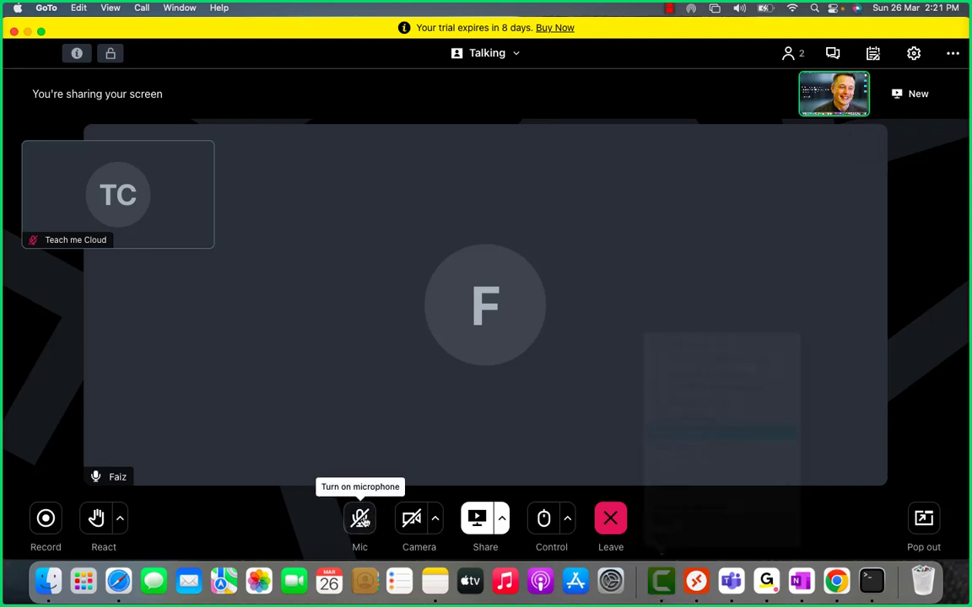
pyautogui.click(361, 518)
pyautogui.hotkey('ctrl', 'Right')
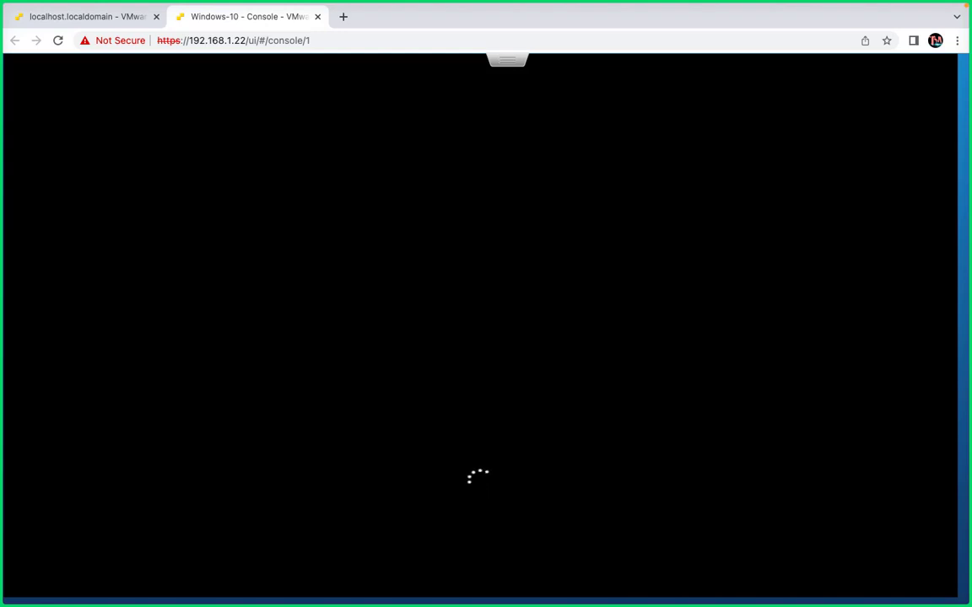
pyautogui.hotkey('ctrl', 'Left')
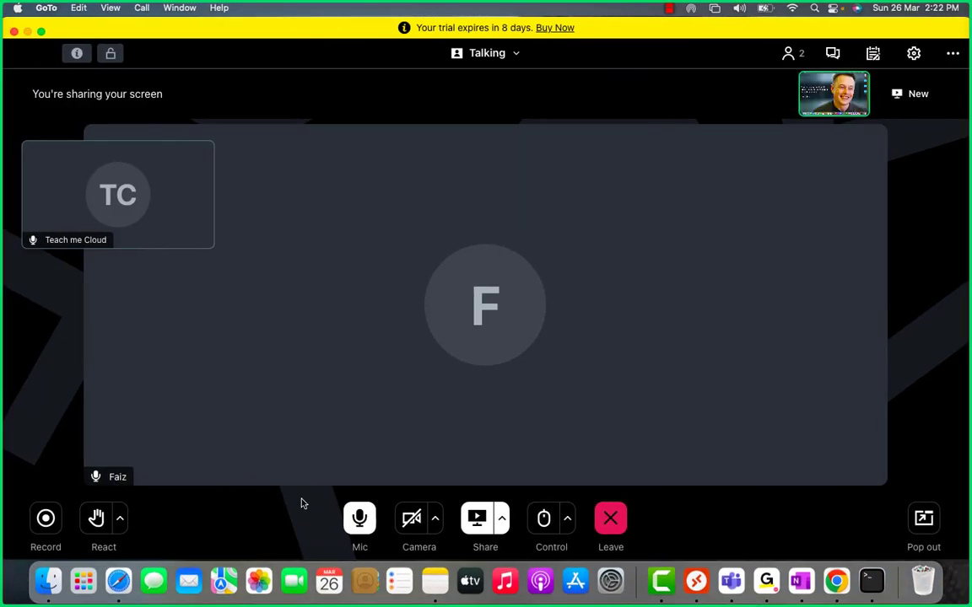
pyautogui.hotkey('ctrl', 'Right')
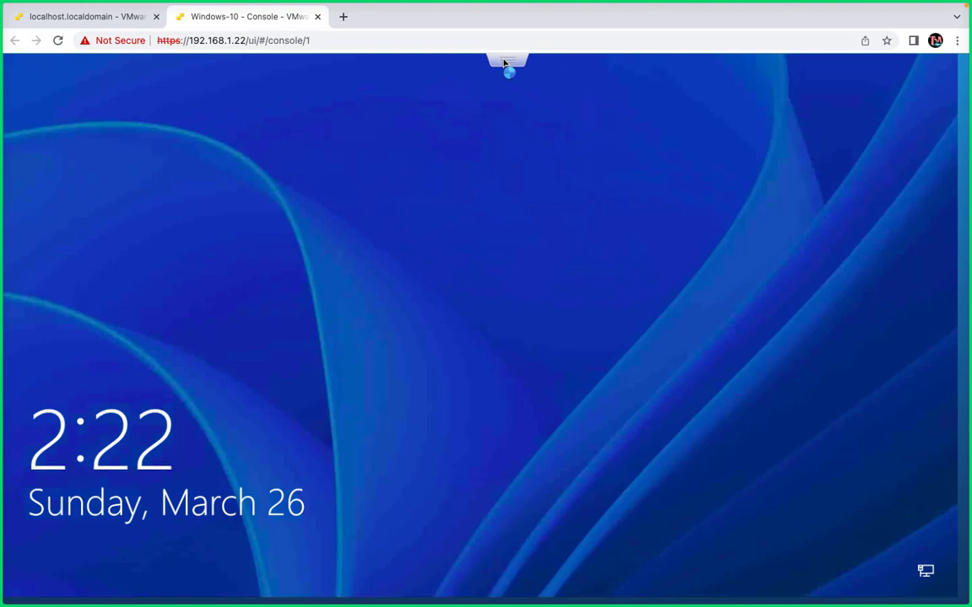
# - Send Ctrl-Alt-Delete to the Windows-10 guest from the console's guest OS options
pyautogui.click(504, 63)
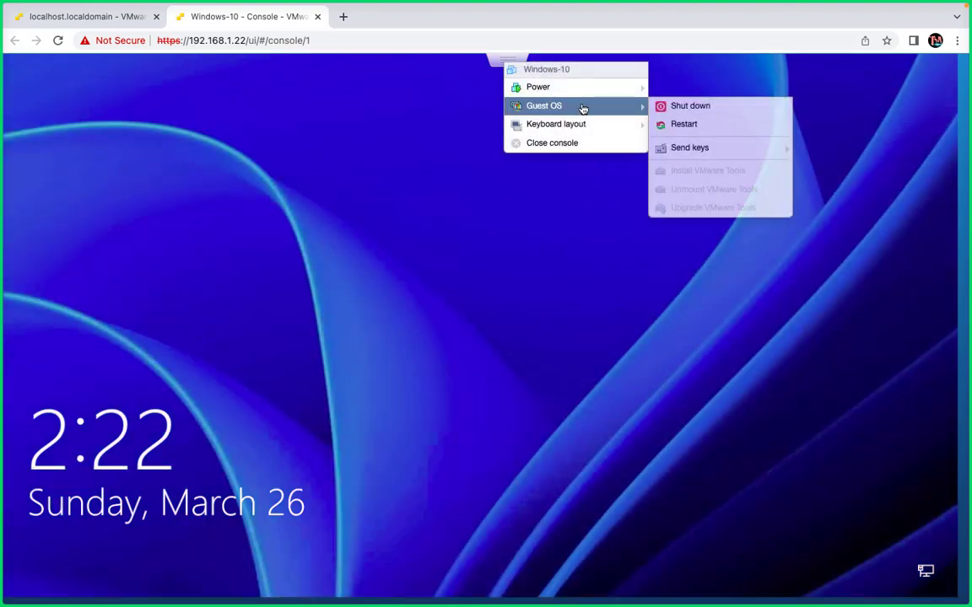
pyautogui.moveTo(624, 124)
pyautogui.moveTo(640, 104)
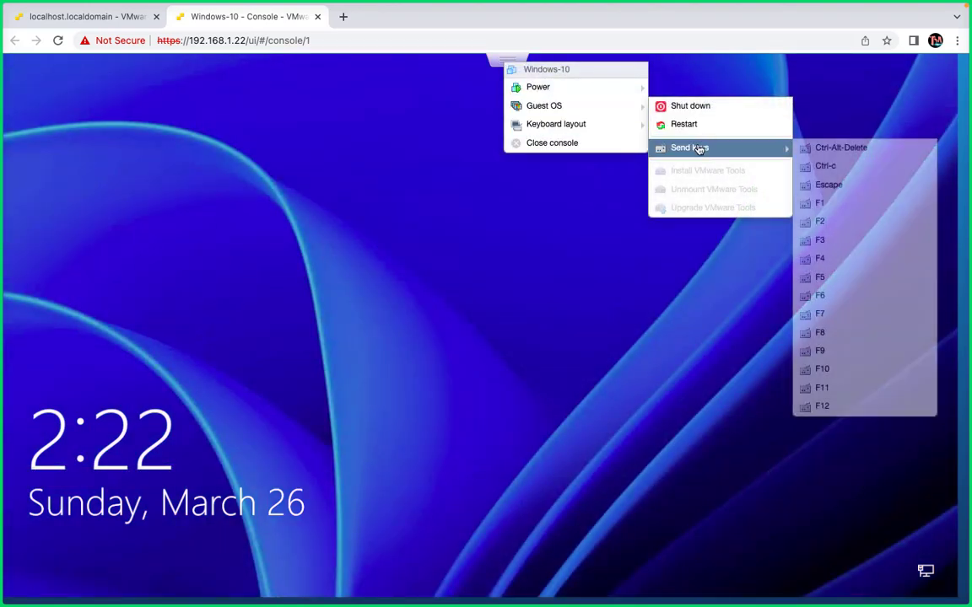
pyautogui.click(735, 153)
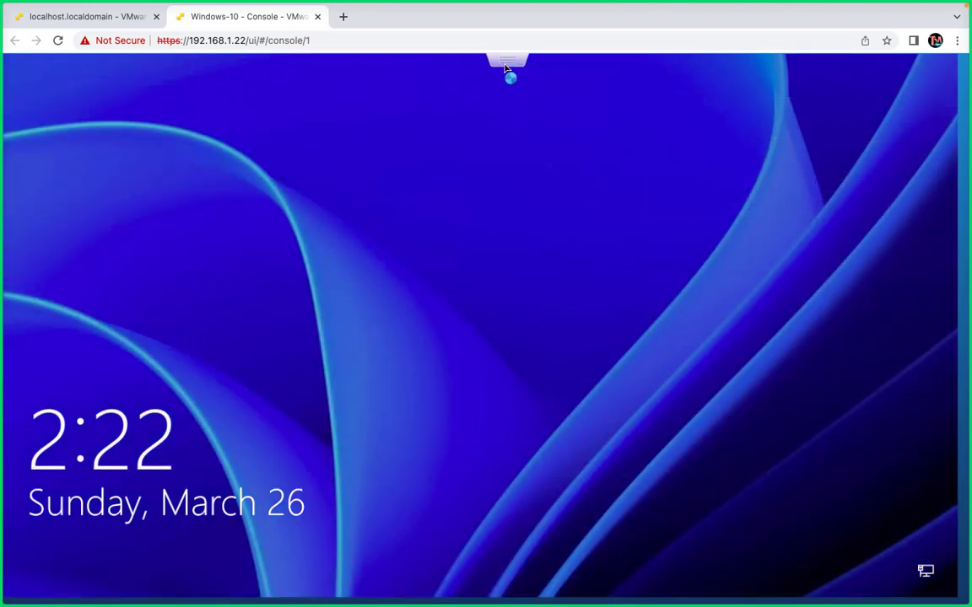
pyautogui.click(507, 63)
pyautogui.moveTo(538, 113)
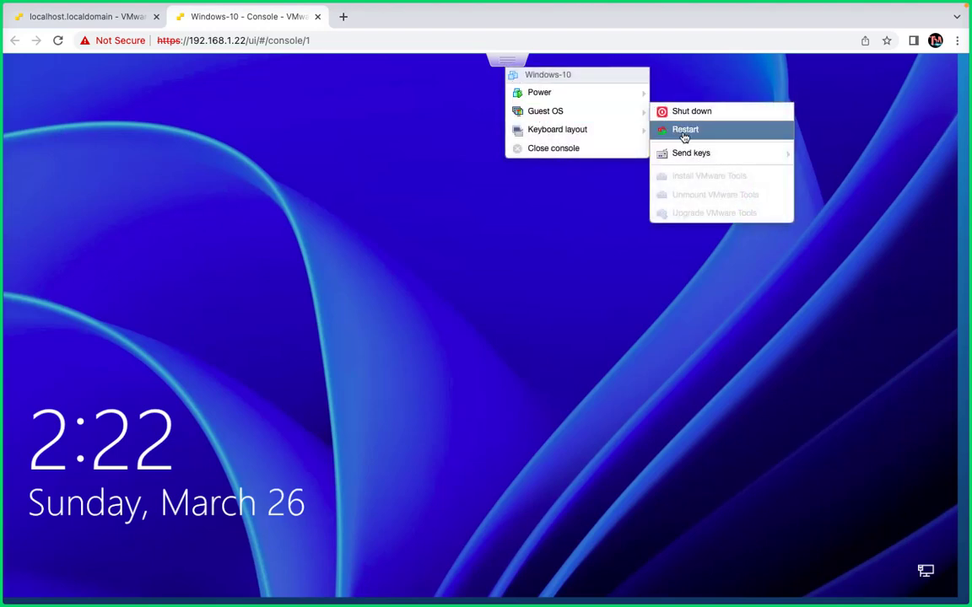
pyautogui.moveTo(704, 155)
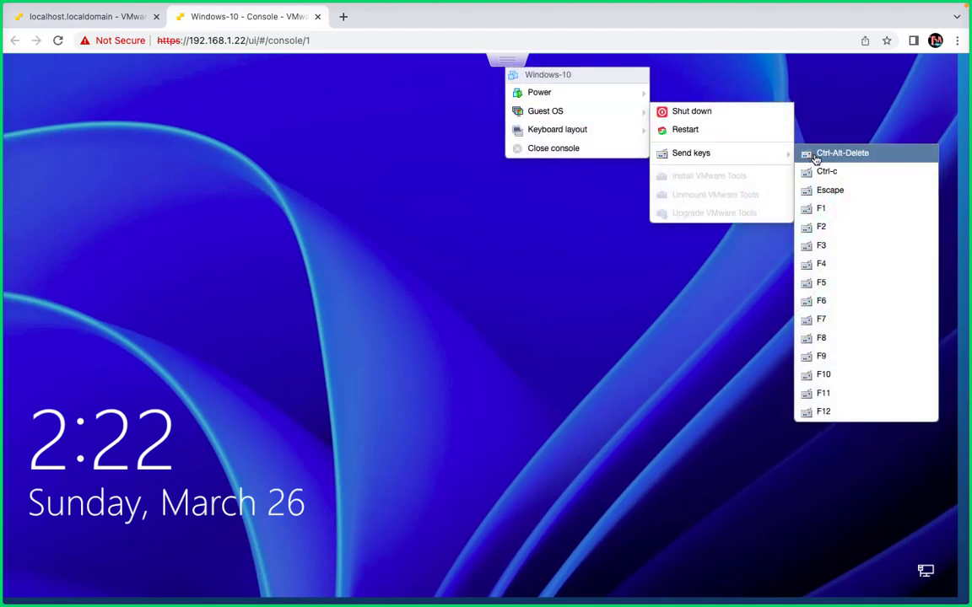
pyautogui.click(815, 155)
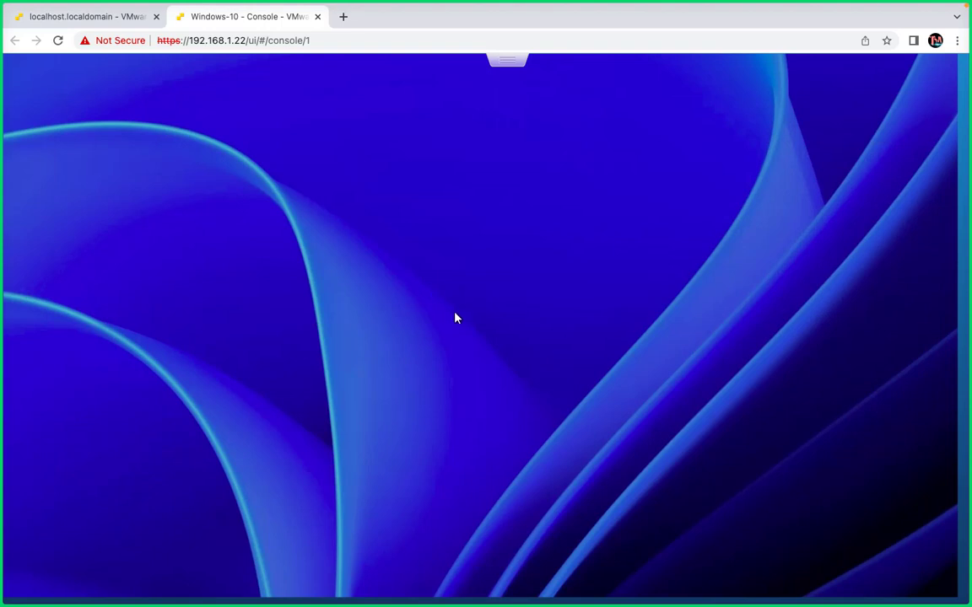
# - Sign in to the guest by entering the account PIN, and select the esxi 7 window on the VMware Workstation desktop
pyautogui.write('•••')
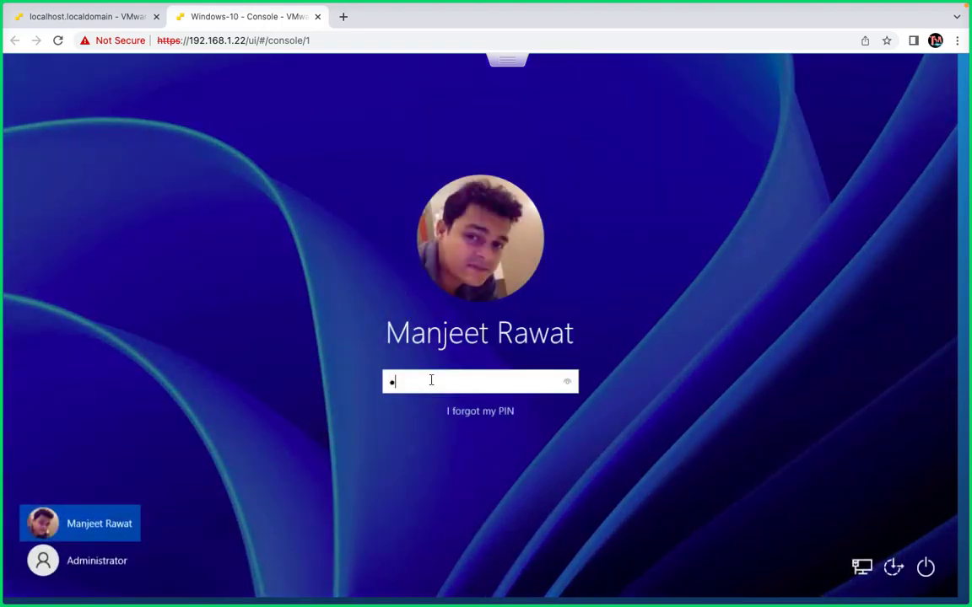
pyautogui.write('•')
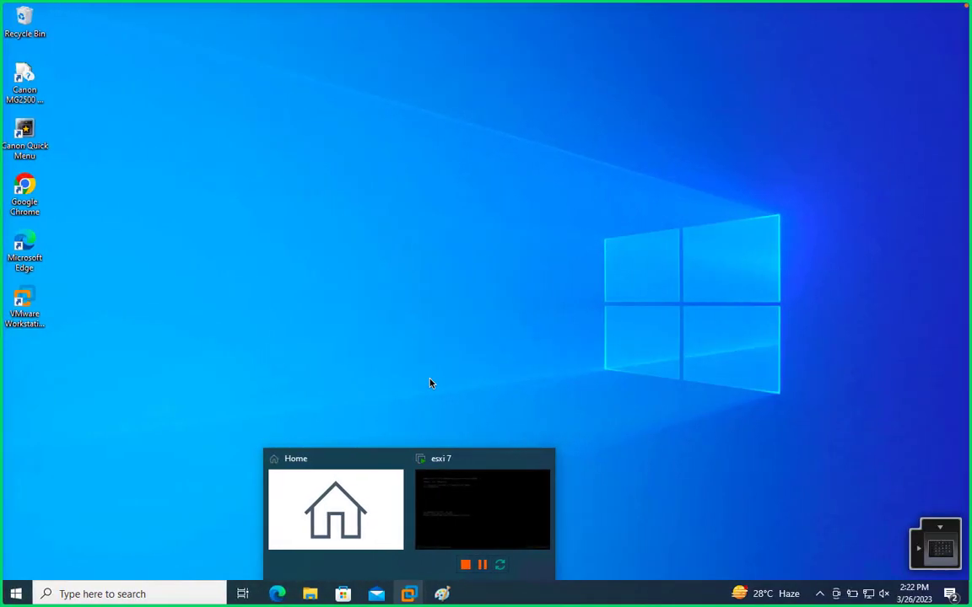
pyautogui.click(421, 531)
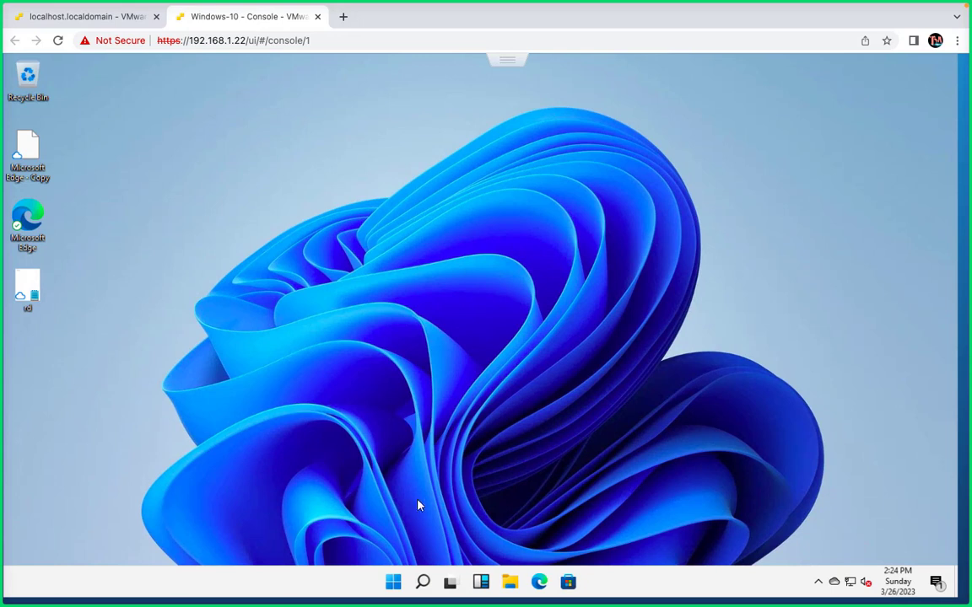
# - Launch Disk Management in the guest by running diskmgmt.msc and maximize its window to view the disks
pyautogui.rightClick(392, 584)
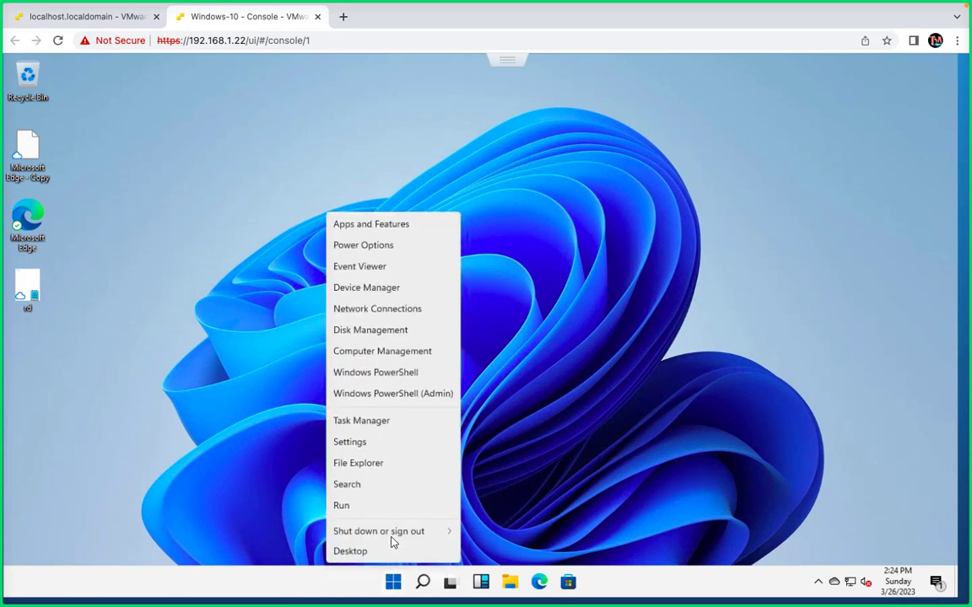
pyautogui.click(380, 516)
pyautogui.write('diskmgmt.msc')
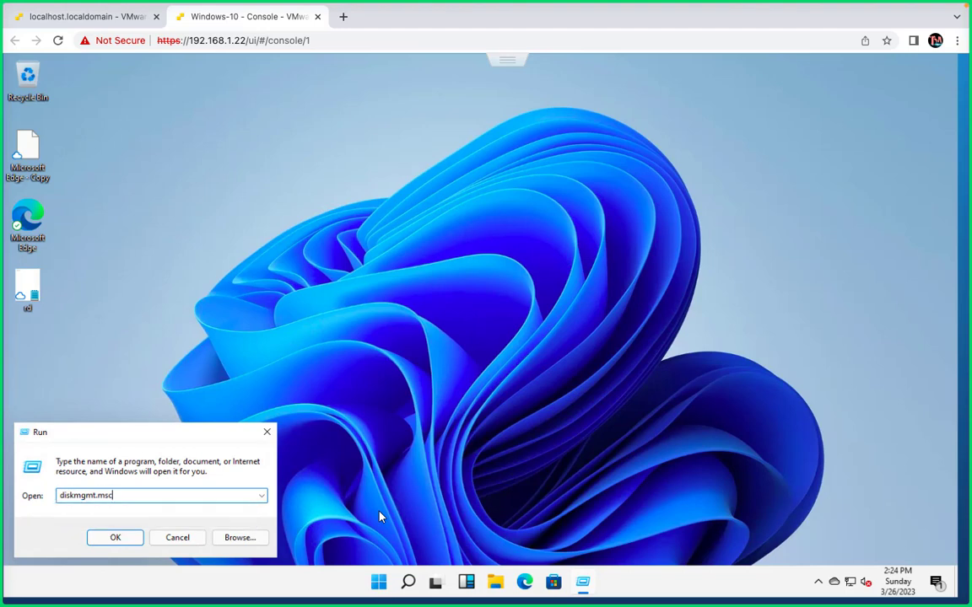
pyautogui.press('Return')
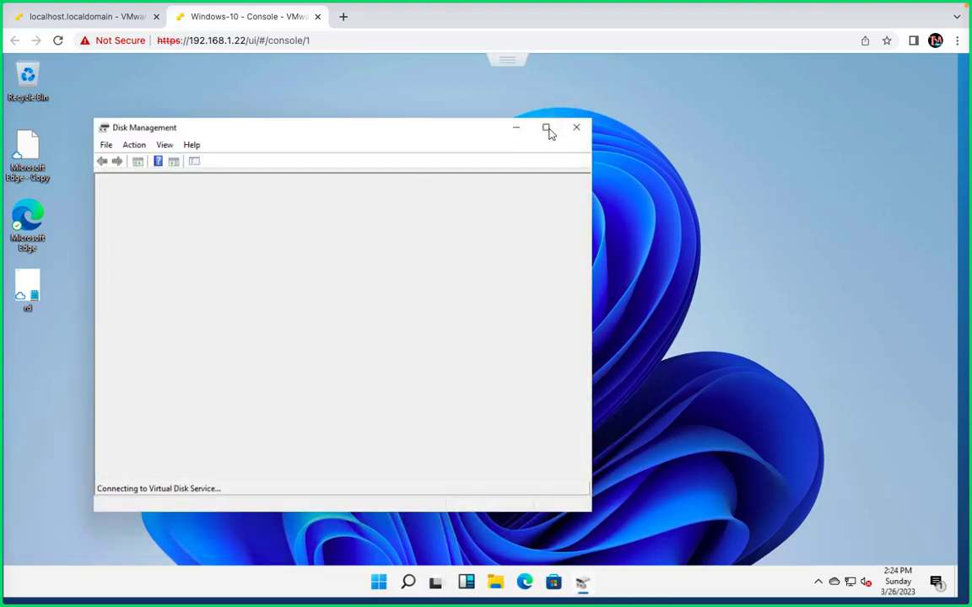
pyautogui.click(546, 129)
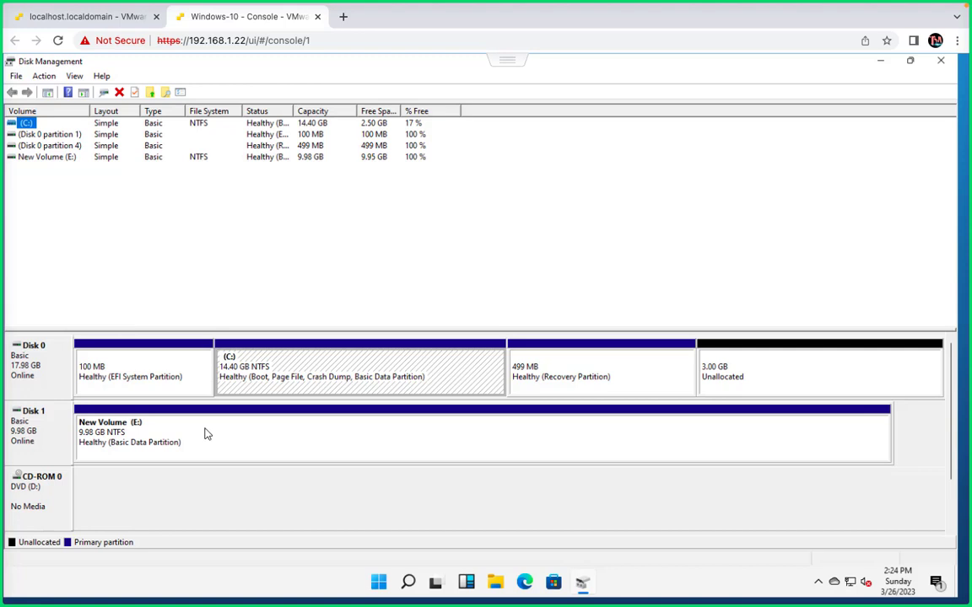
# - Add a new standard hard disk to the Windows-10 VM's settings in the ESXi host client and set its size to 5 GB
pyautogui.click(101, 26)
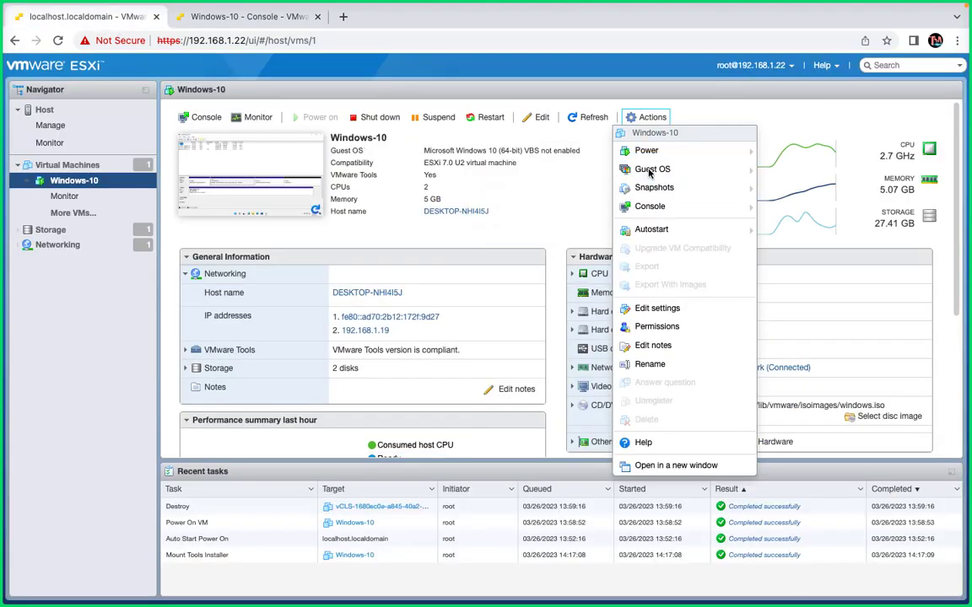
pyautogui.click(657, 309)
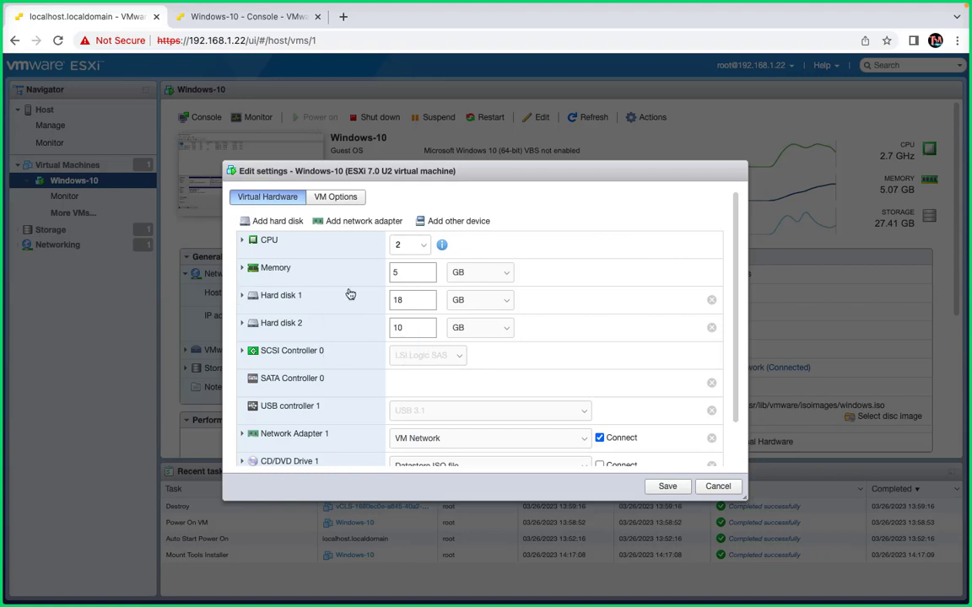
pyautogui.click(281, 224)
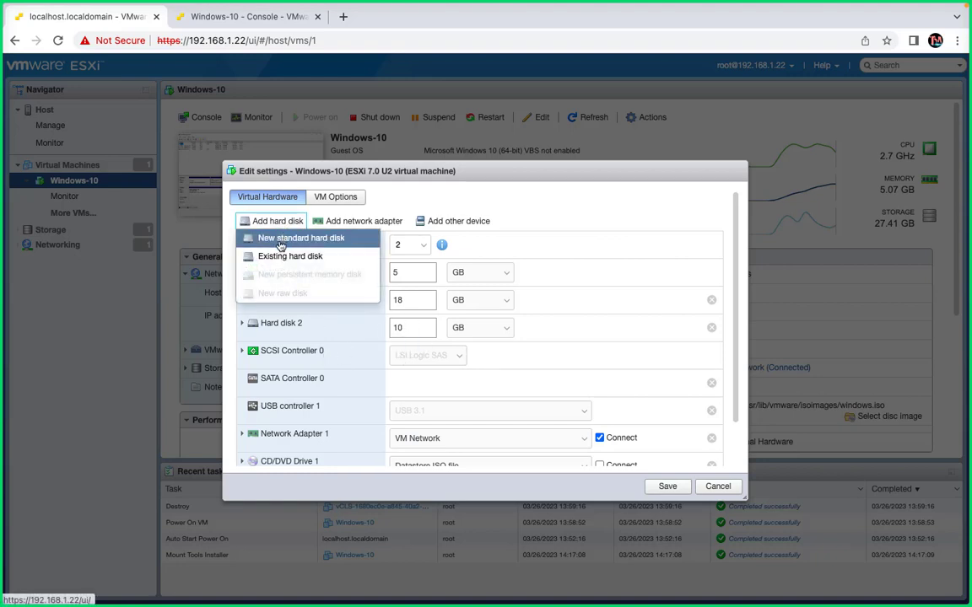
pyautogui.click(283, 239)
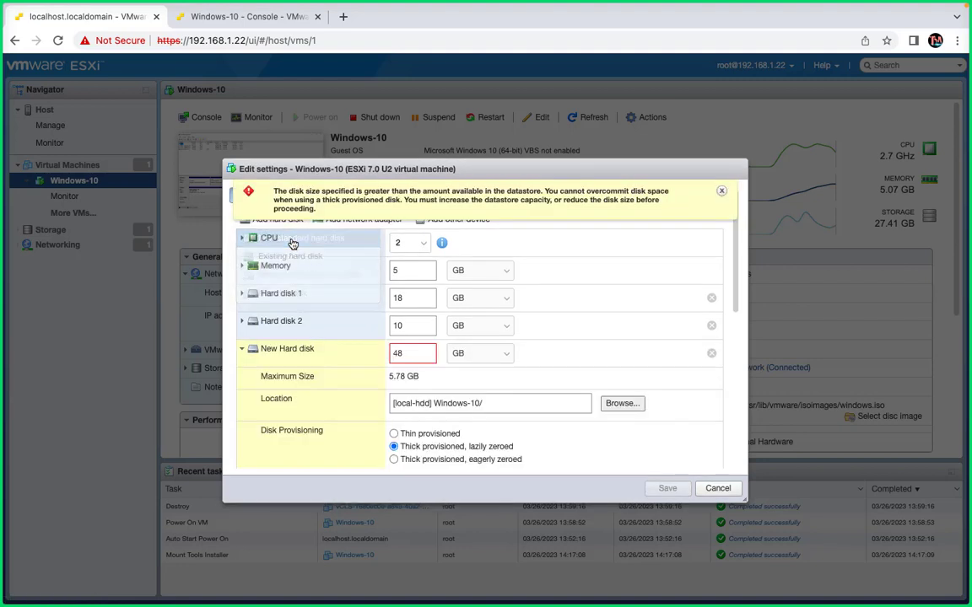
pyautogui.moveTo(413, 354); pyautogui.dragTo(319, 354)
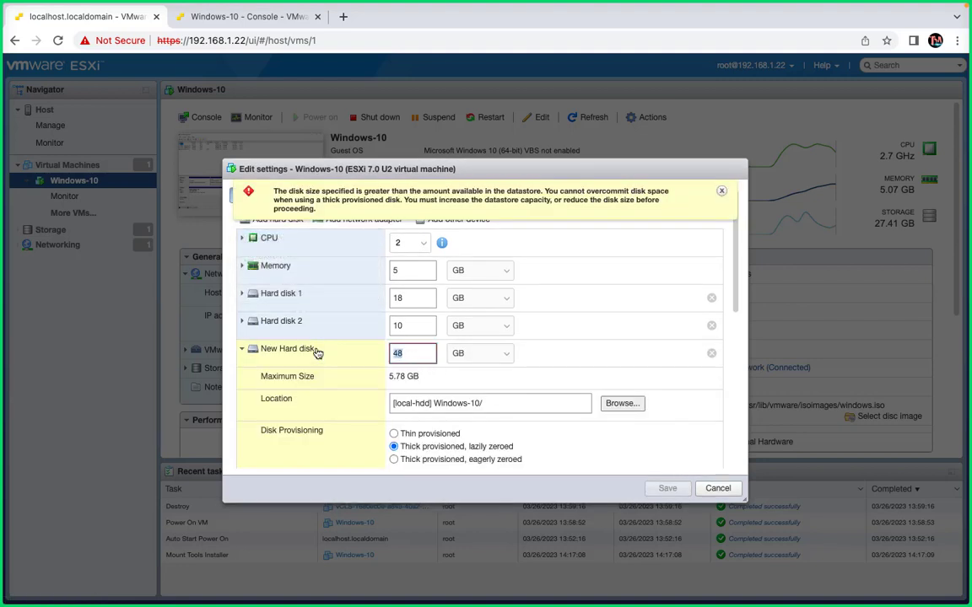
pyautogui.write('5')
# - Set the new hard disk to thin provisioned, save the VM settings, and return to the guest console to view its disks
pyautogui.click(317, 350)
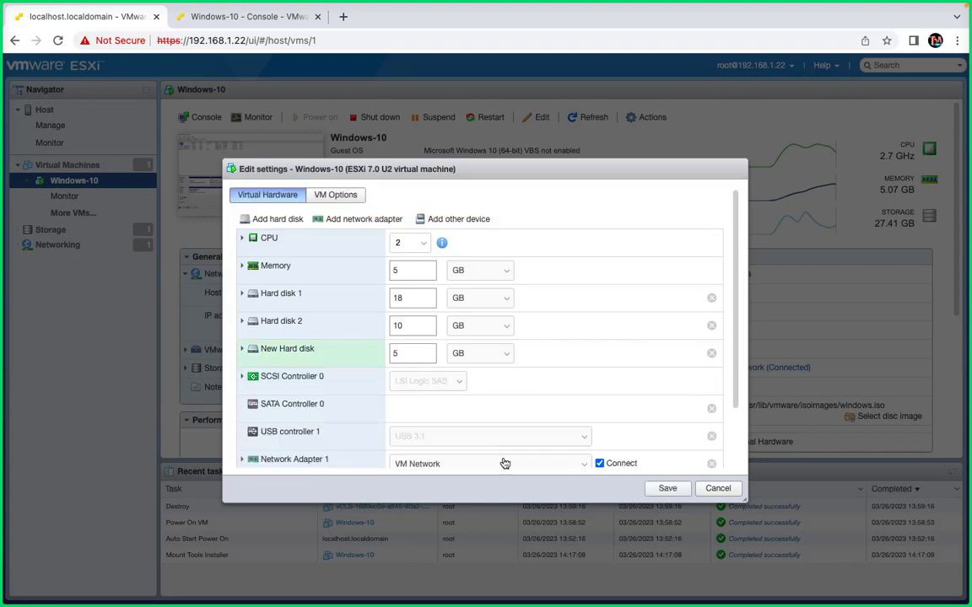
pyautogui.click(242, 348)
pyautogui.click(396, 433)
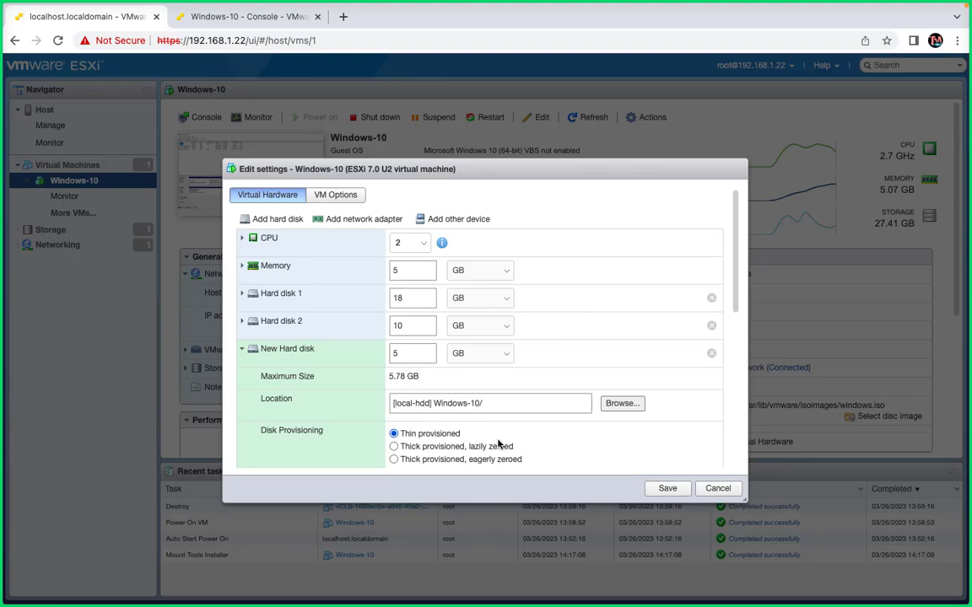
pyautogui.click(665, 489)
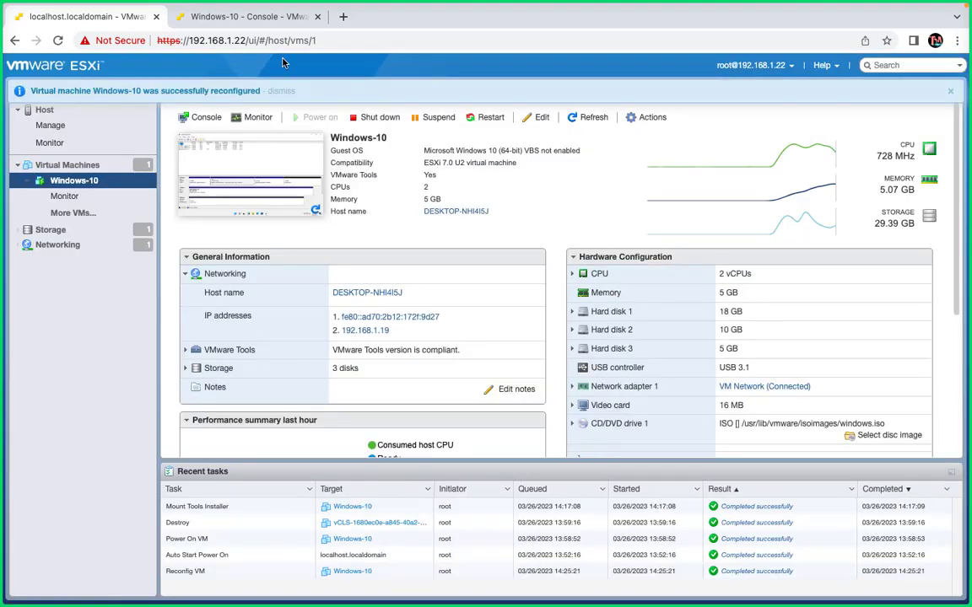
pyautogui.click(253, 17)
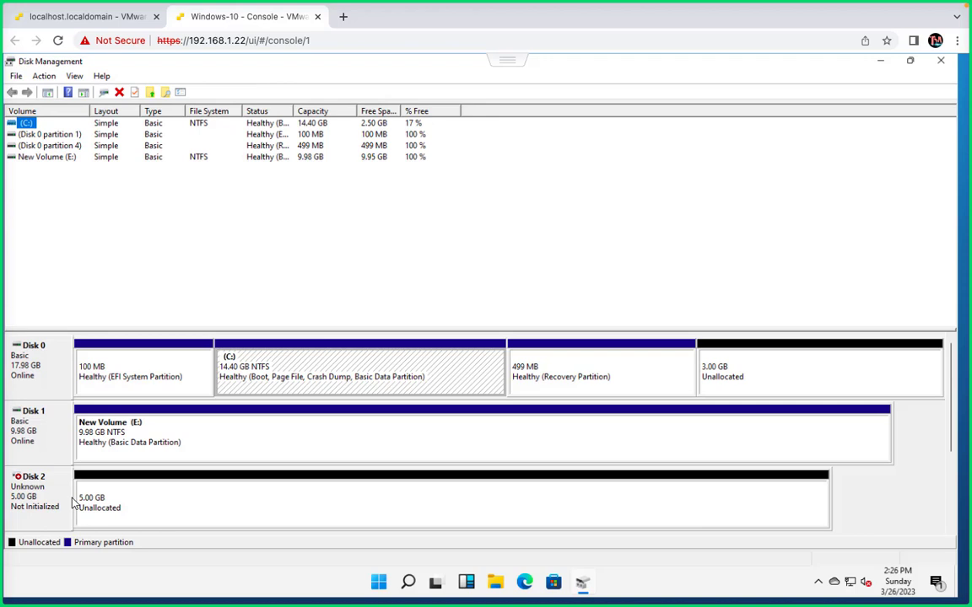
# - Switch to the GoTo meeting and pause the Camtasia recording
pyautogui.hotkey('ctrl', 'Left')
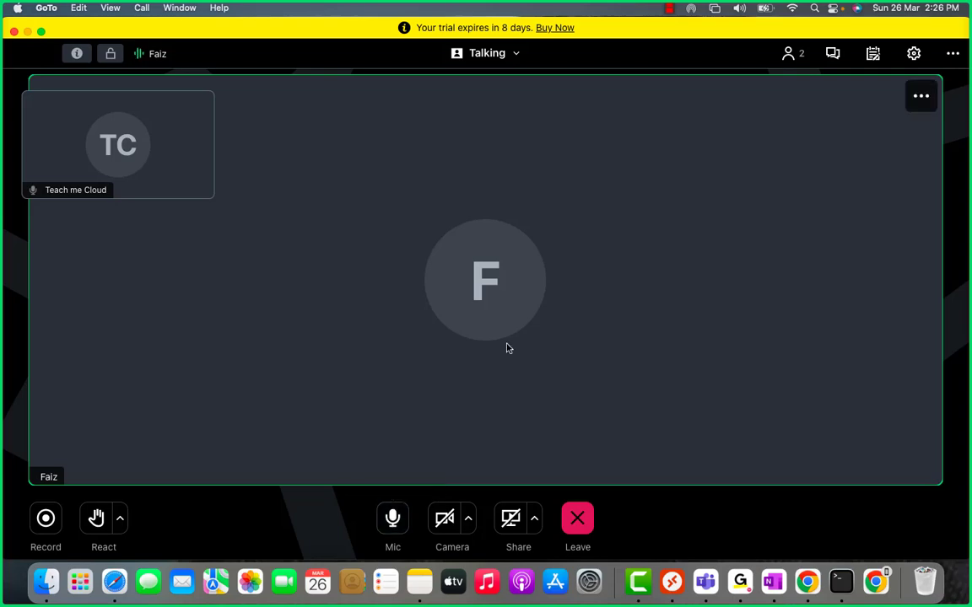
pyautogui.hotkey('ctrl', 'Right')
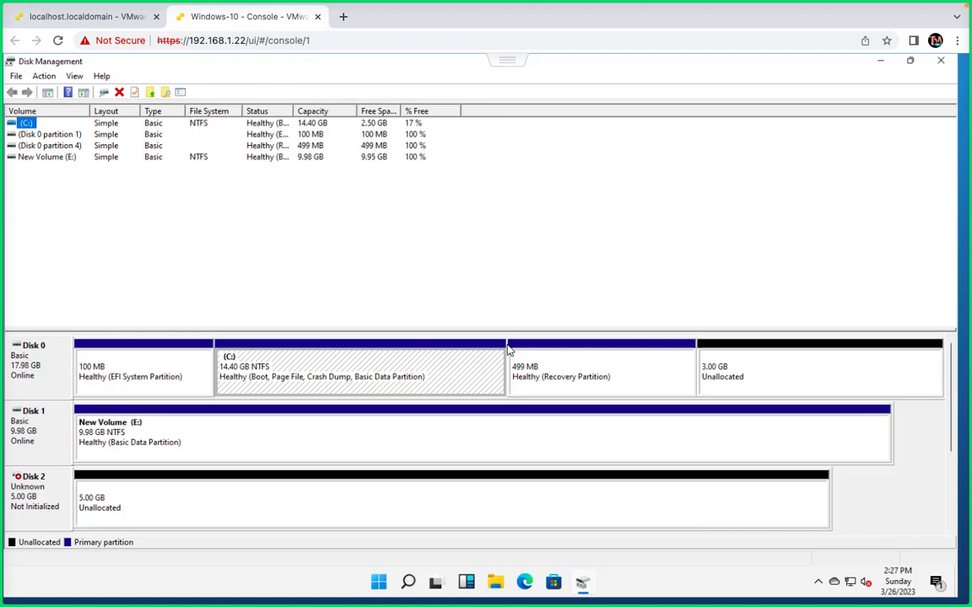
pyautogui.hotkey('ctrl', 'Left')
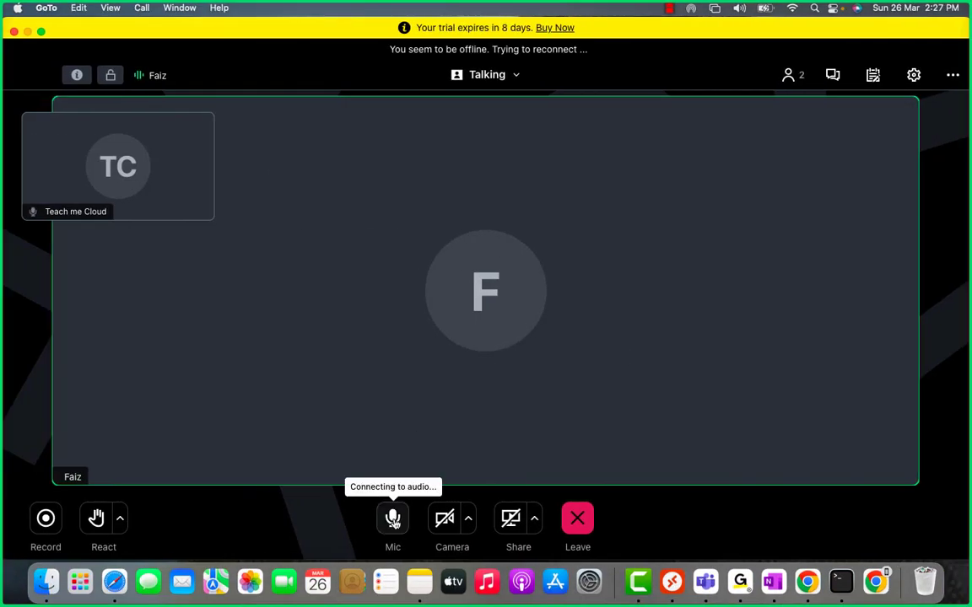
pyautogui.rightClick(638, 588)
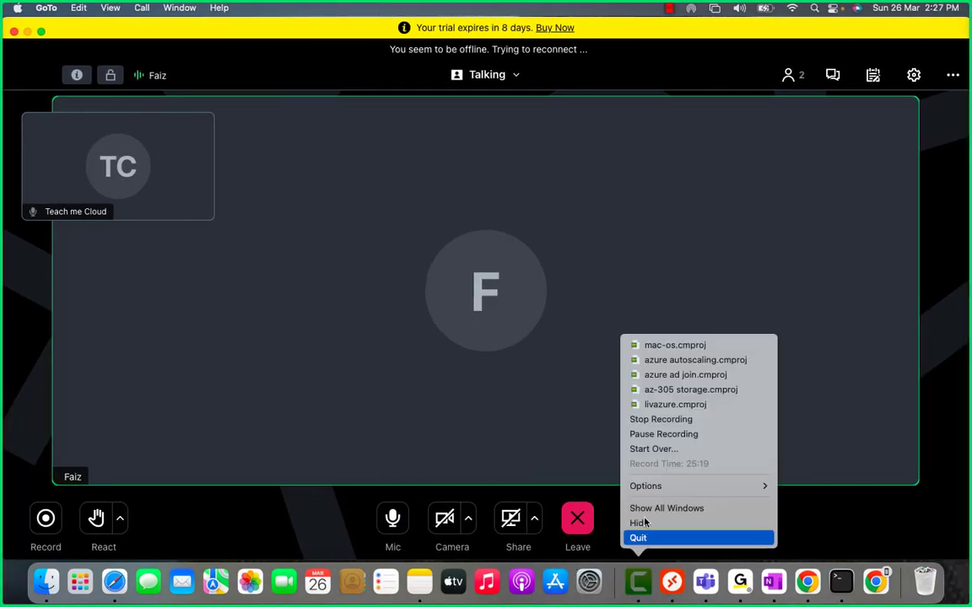
pyautogui.click(666, 435)
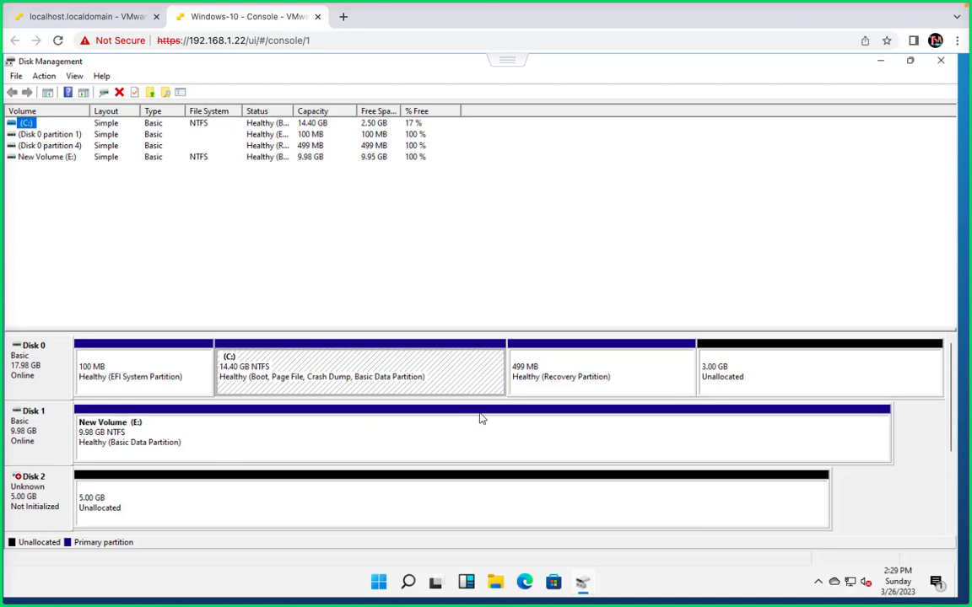
# - Close the separate console tab and preview the Windows-10 browser console inside the host client, closing it again
pyautogui.click(317, 16)
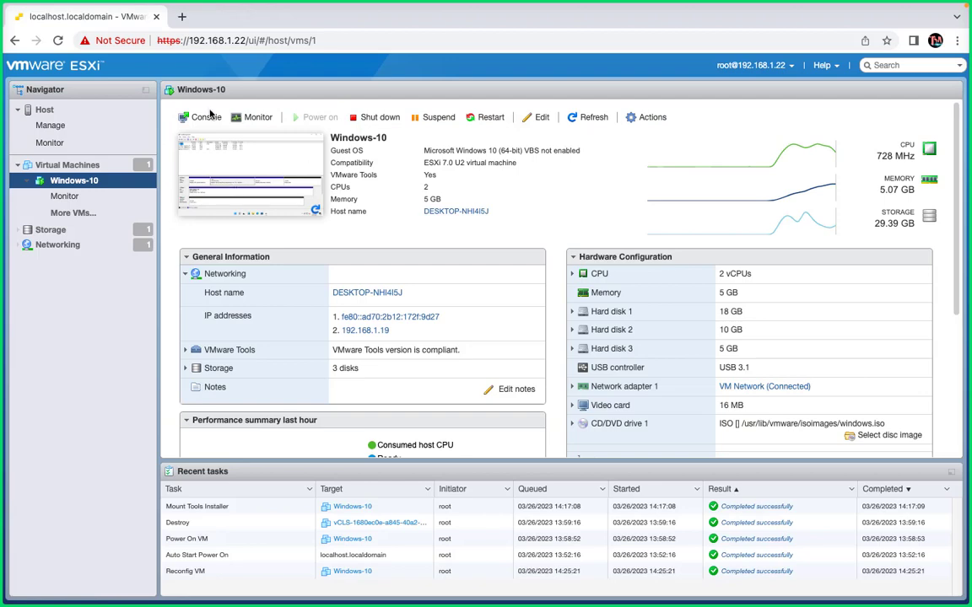
pyautogui.click(221, 176)
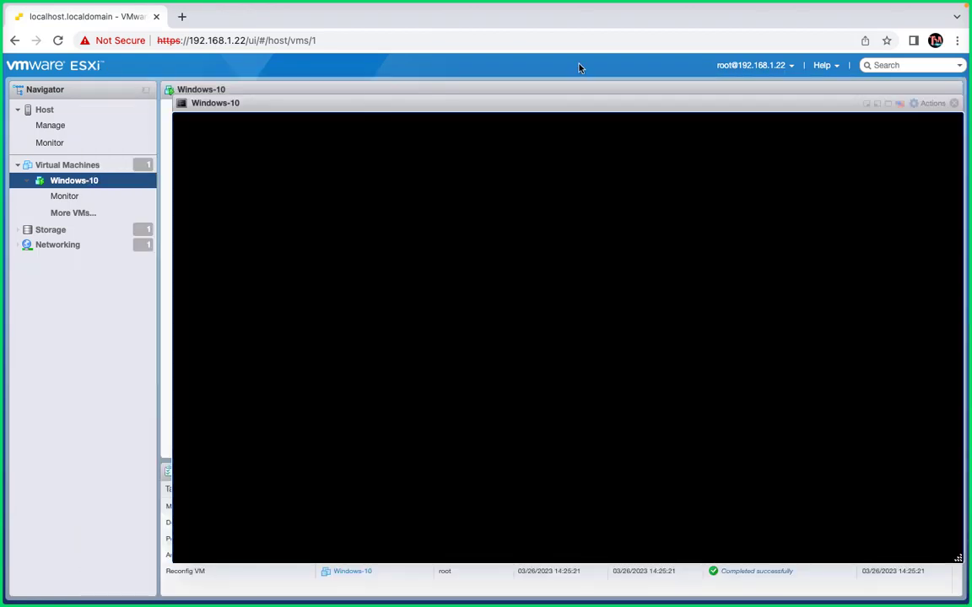
pyautogui.click(953, 102)
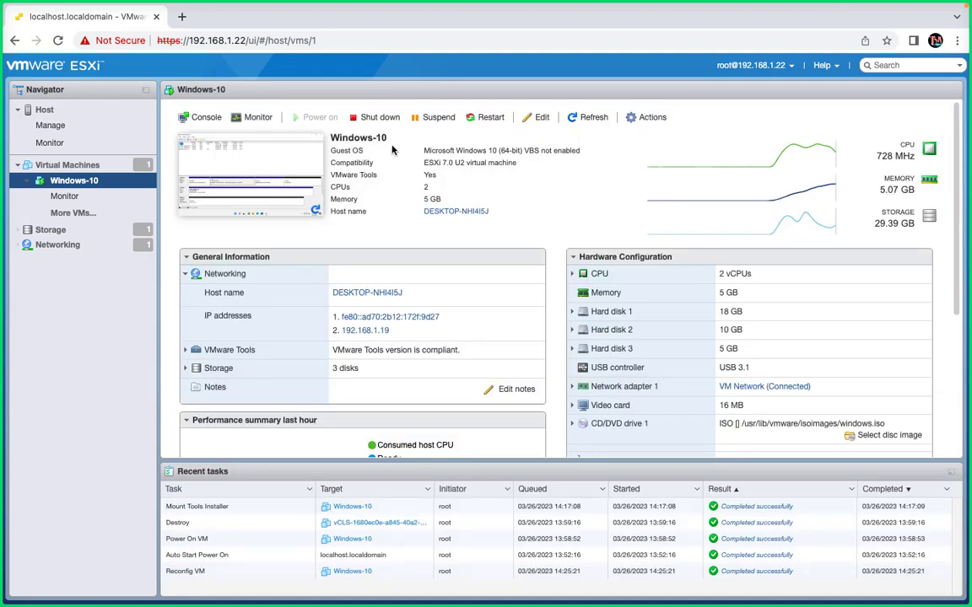
# - Open the Windows-10 console in its own browser tab from the VM's console options
pyautogui.click(635, 123)
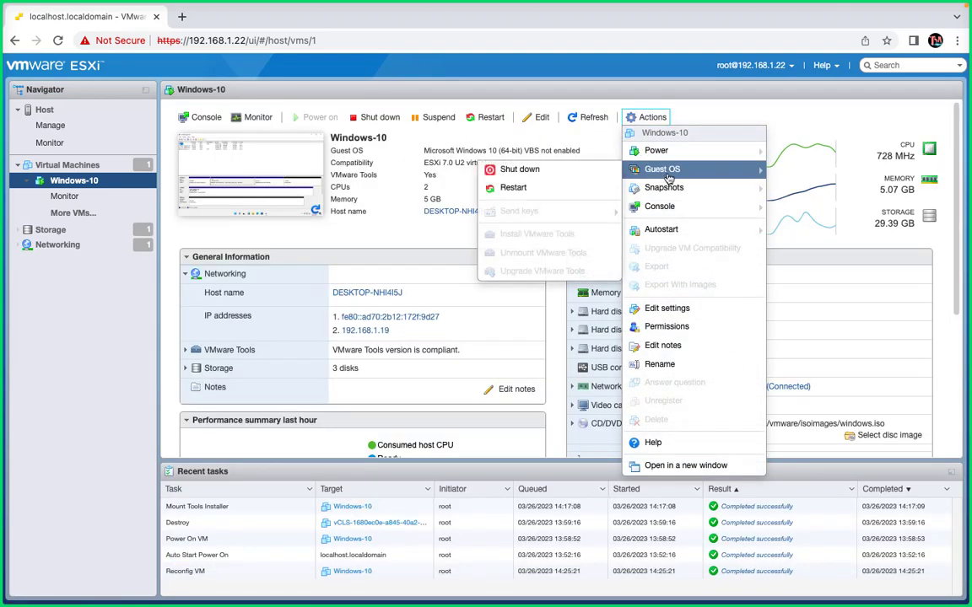
pyautogui.moveTo(654, 205)
pyautogui.click(558, 236)
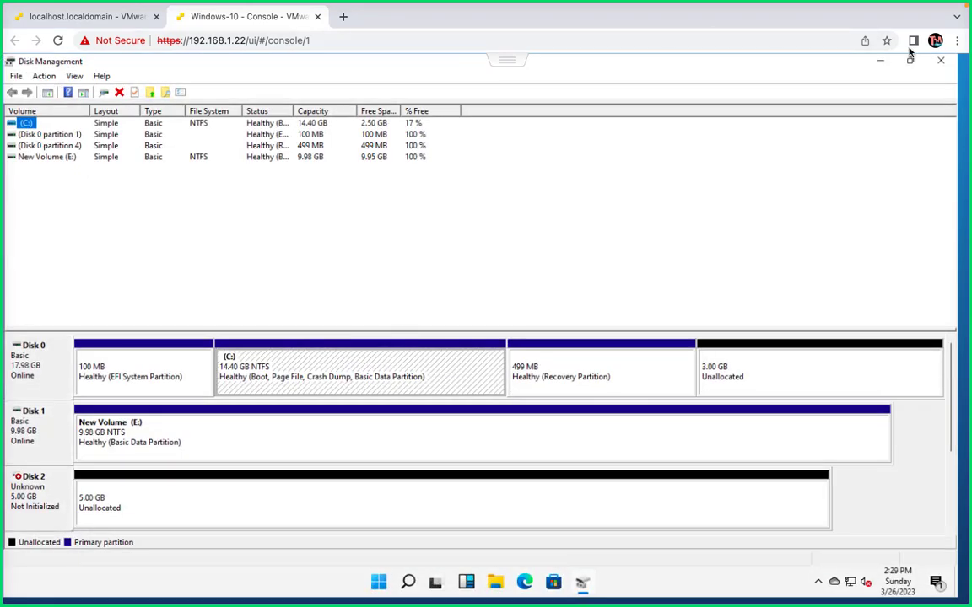
# - Close Disk Management, review the guest's device specifications through the This PC properties, and close the Settings and File Explorer windows
pyautogui.click(940, 60)
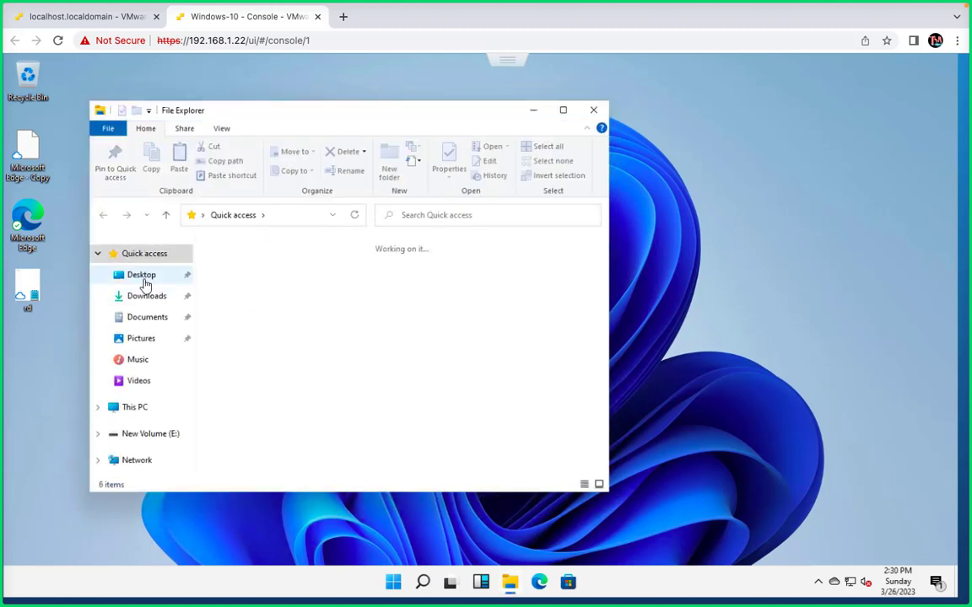
pyautogui.rightClick(129, 412)
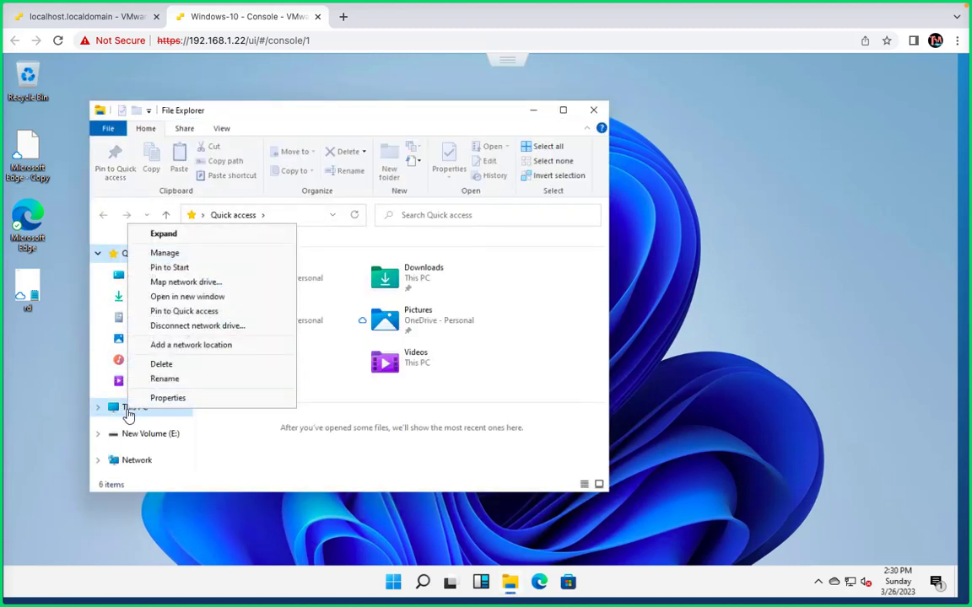
pyautogui.click(172, 398)
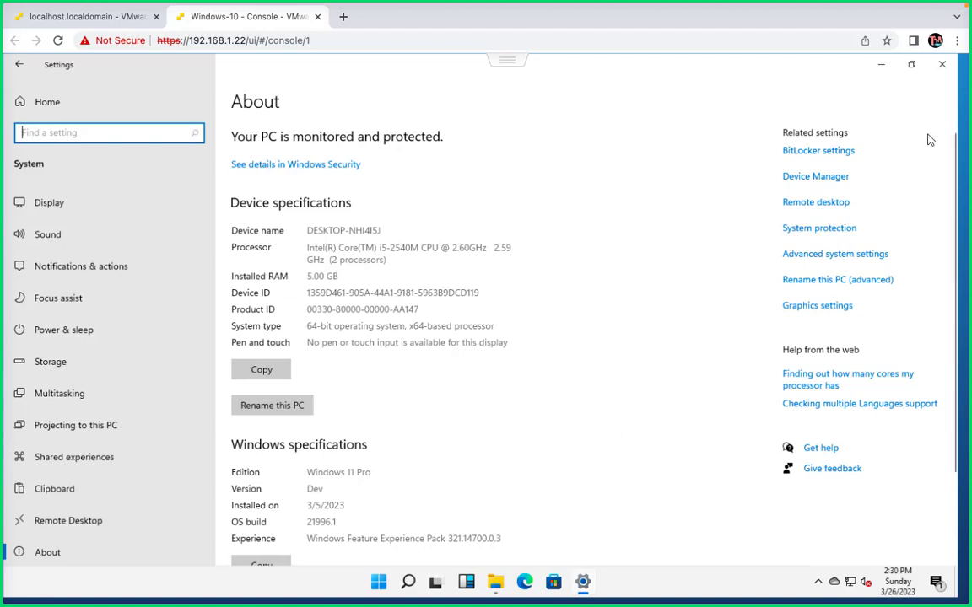
pyautogui.click(943, 67)
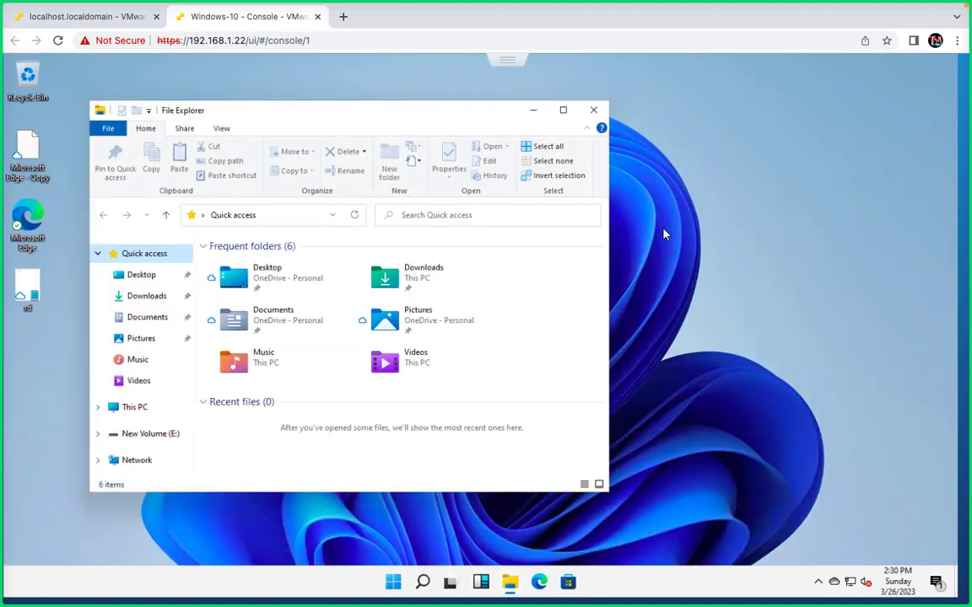
pyautogui.click(593, 109)
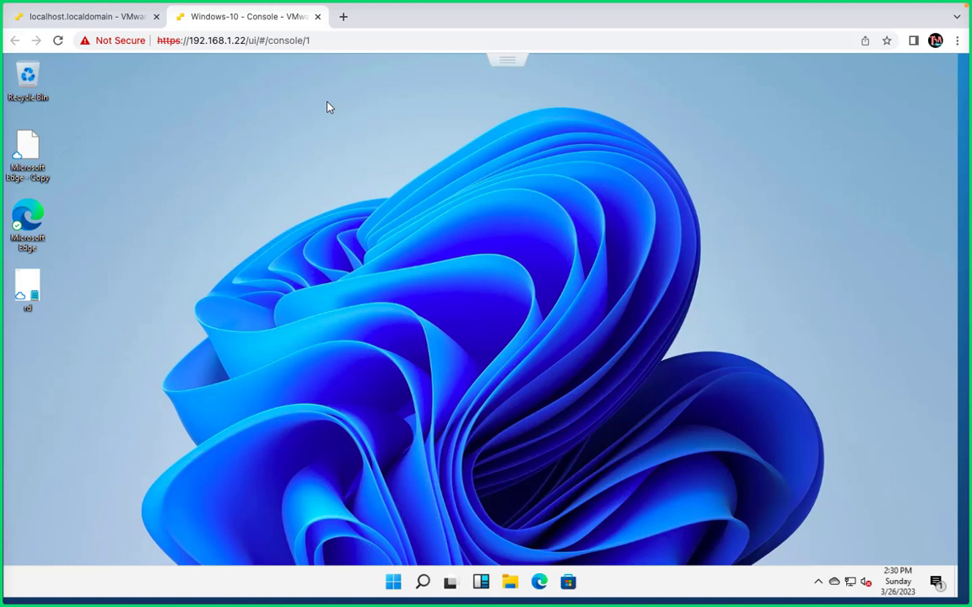
# - Remove Hard disk 3 from the Windows-10 VM's settings in the host client, deleting its files from the datastore, and save
pyautogui.click(100, 25)
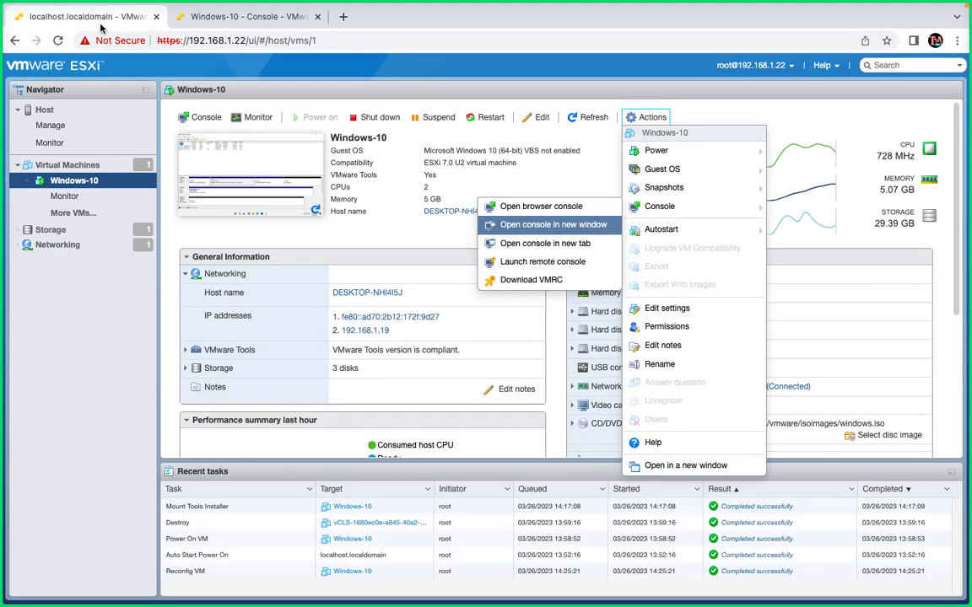
pyautogui.click(405, 214)
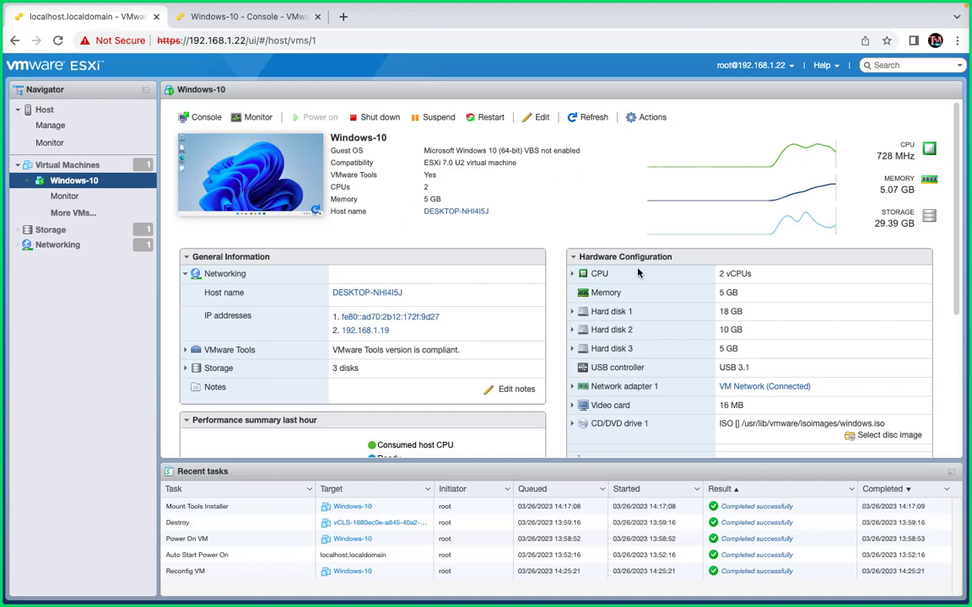
pyautogui.click(651, 119)
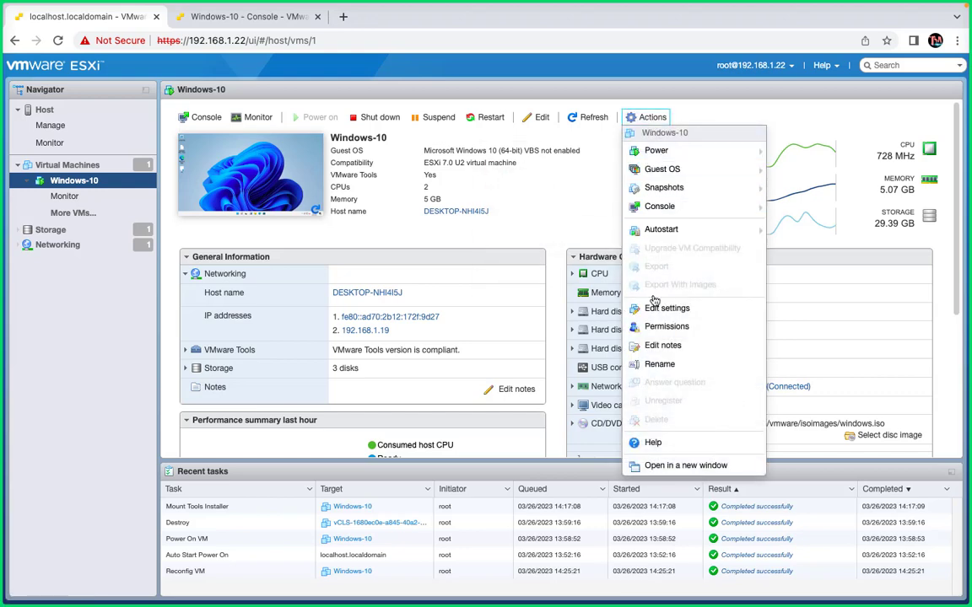
pyautogui.click(660, 311)
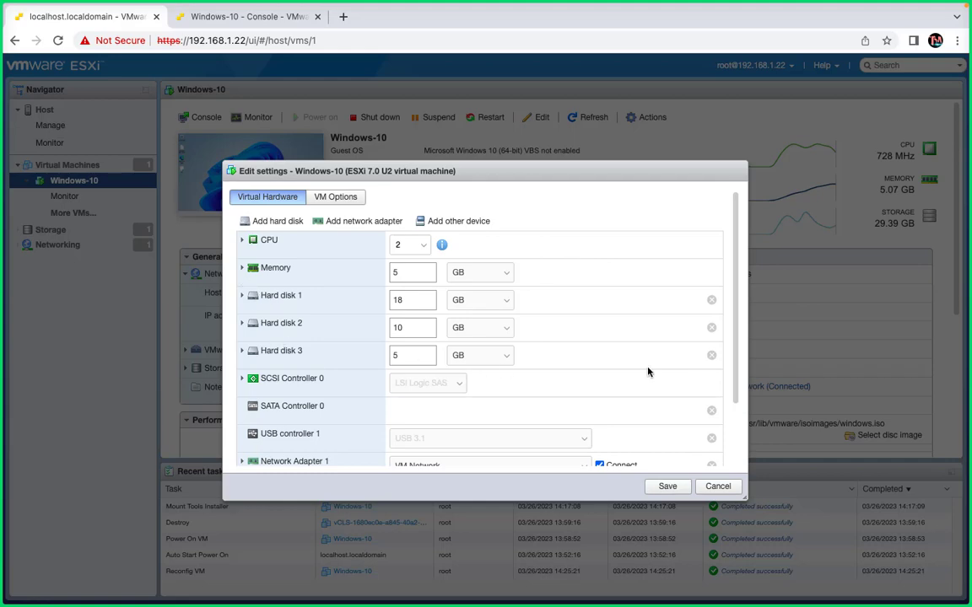
pyautogui.click(711, 355)
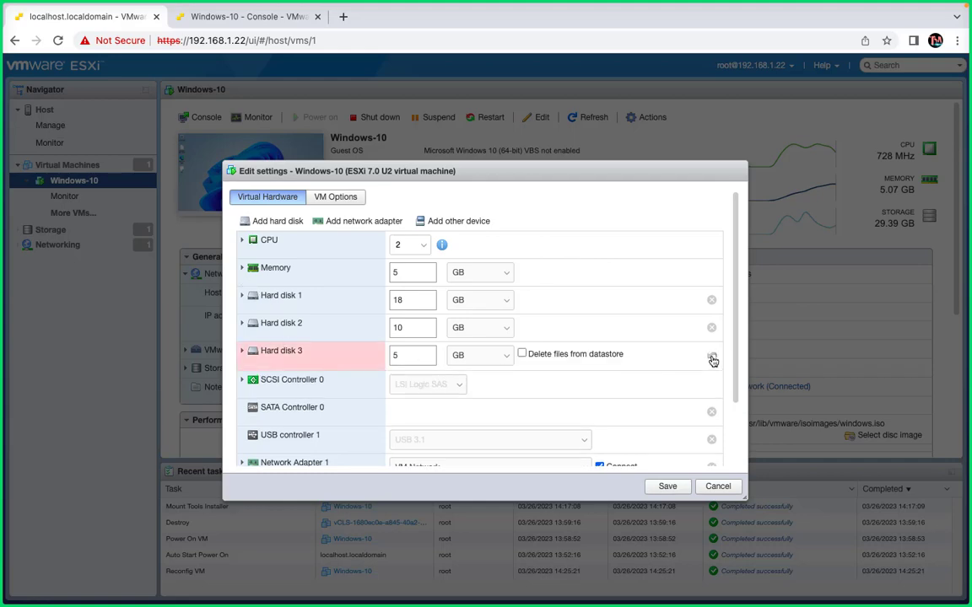
pyautogui.click(521, 353)
pyautogui.click(667, 487)
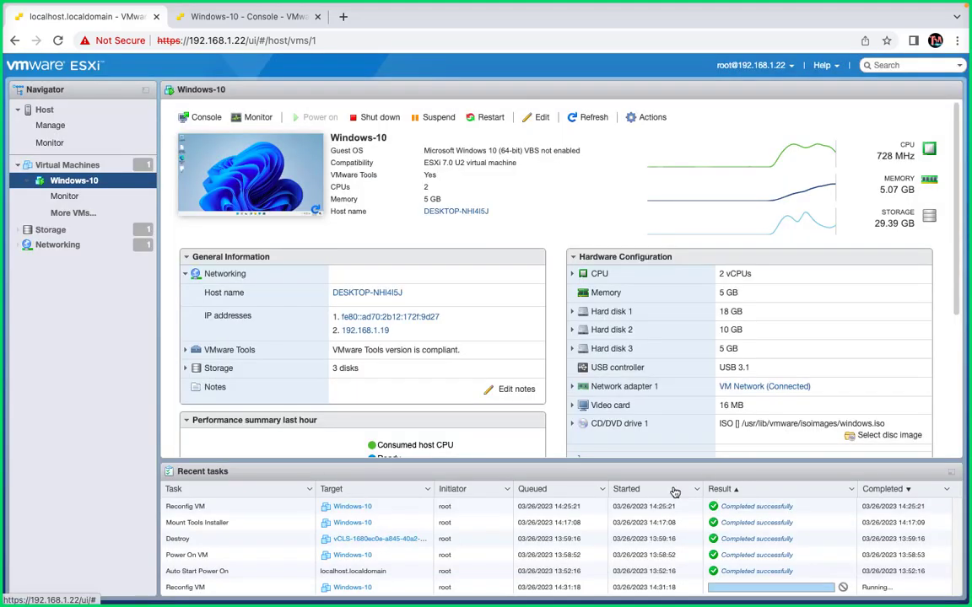
# - Remove Hard disk 2 from the Windows-10 VM's settings with its datastore files deleted, save, and dismiss the reconfiguration notification
pyautogui.click(650, 119)
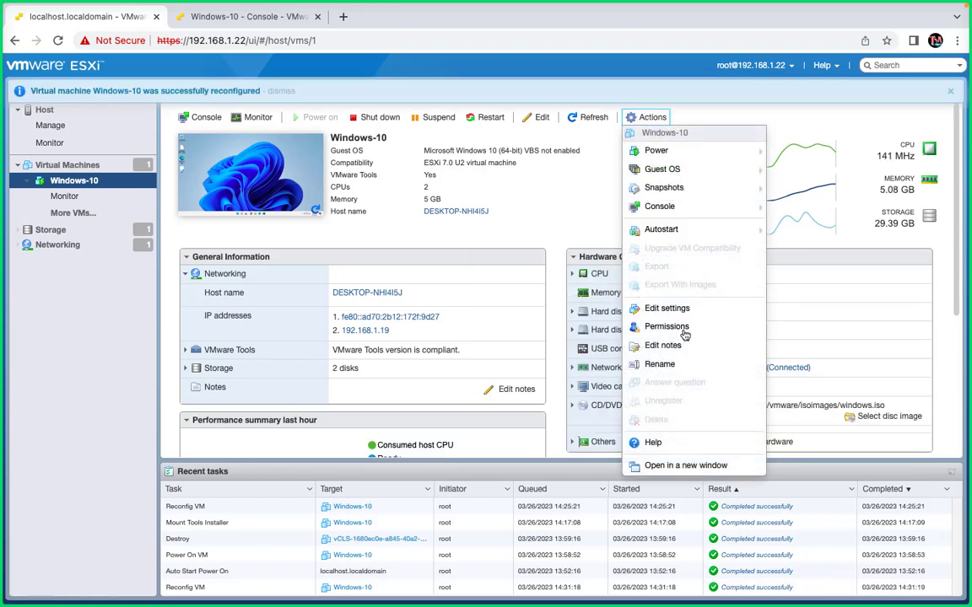
pyautogui.click(683, 310)
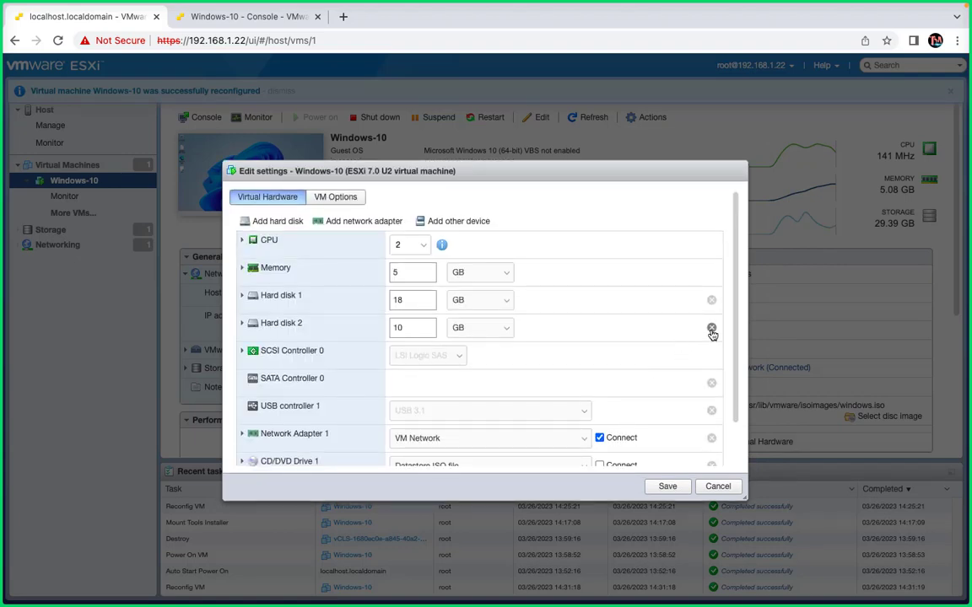
pyautogui.click(711, 328)
pyautogui.click(554, 327)
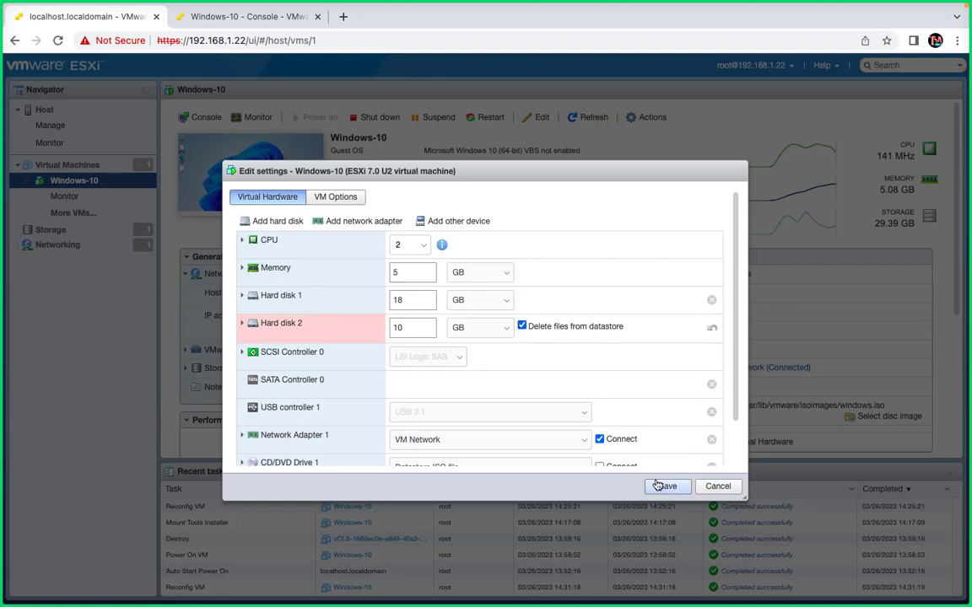
pyautogui.click(665, 485)
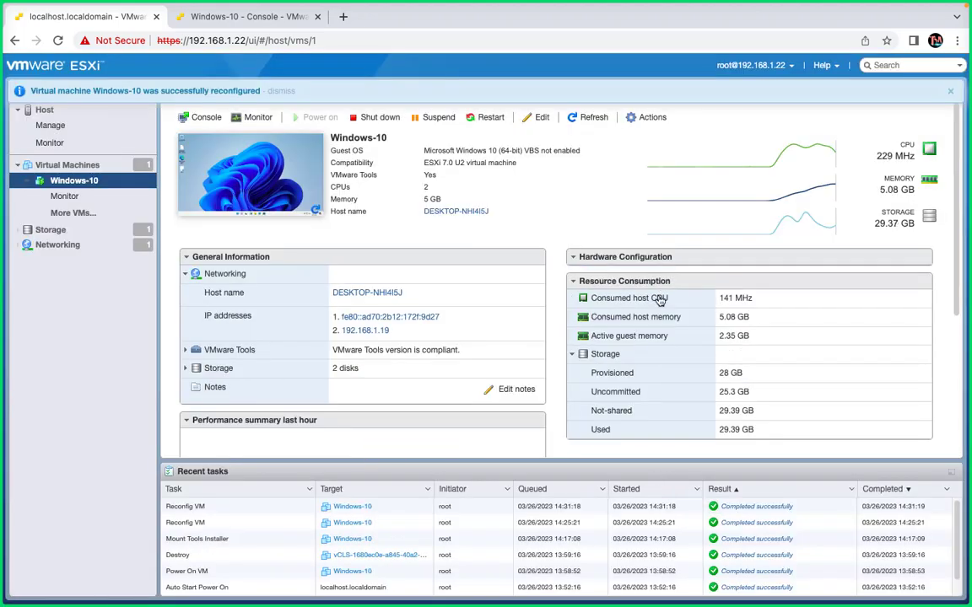
pyautogui.click(949, 92)
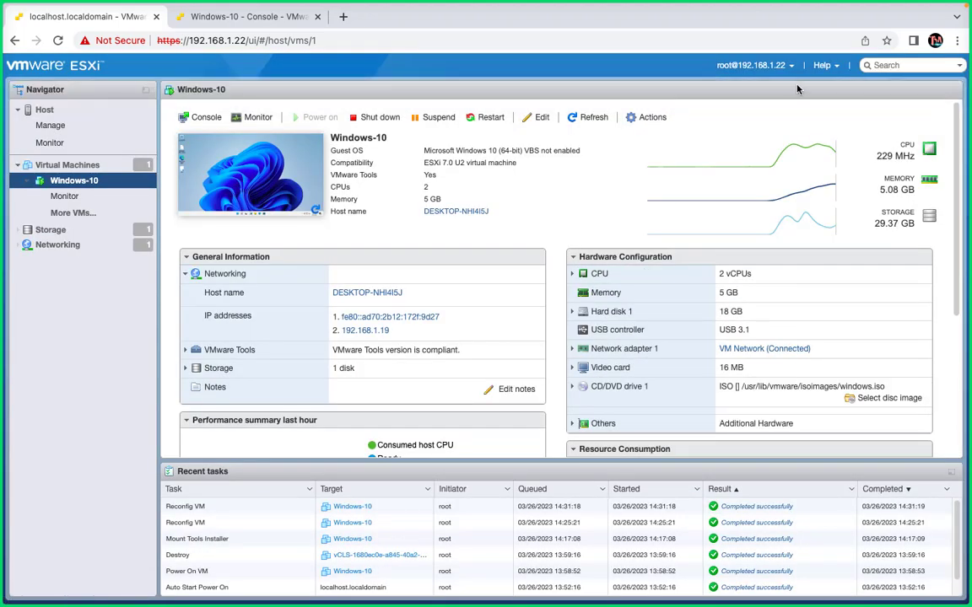
# - Open the Windows-10 VM's settings for editing and examine the CPU options, including cores per socket, hot plug, reservation, limit and shares
pyautogui.click(645, 118)
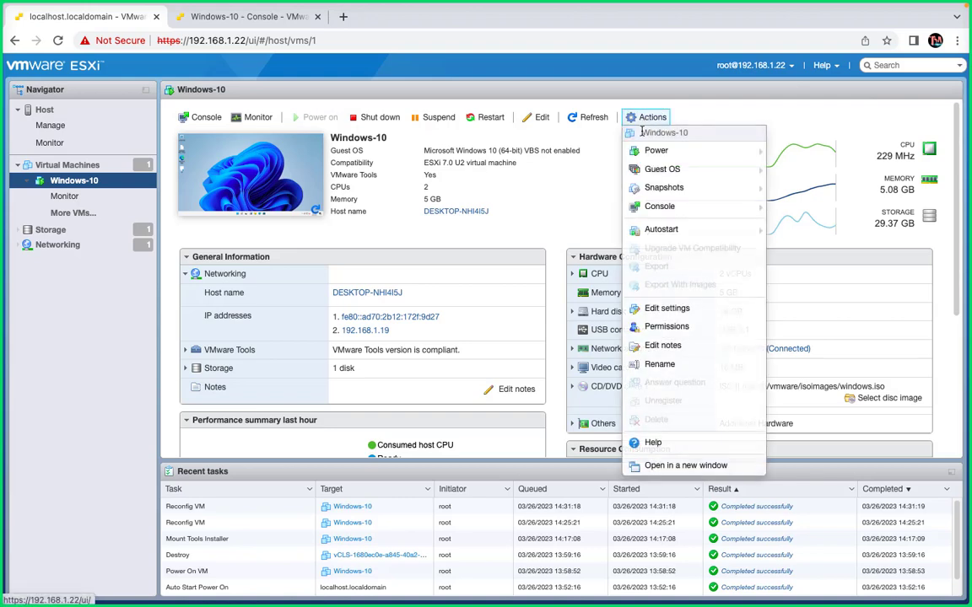
pyautogui.click(675, 310)
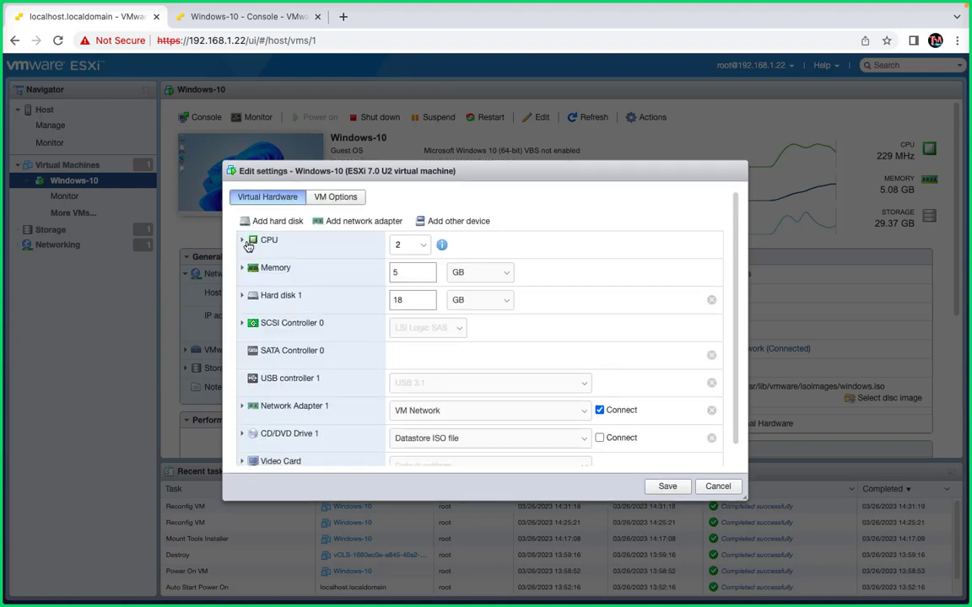
pyautogui.click(242, 243)
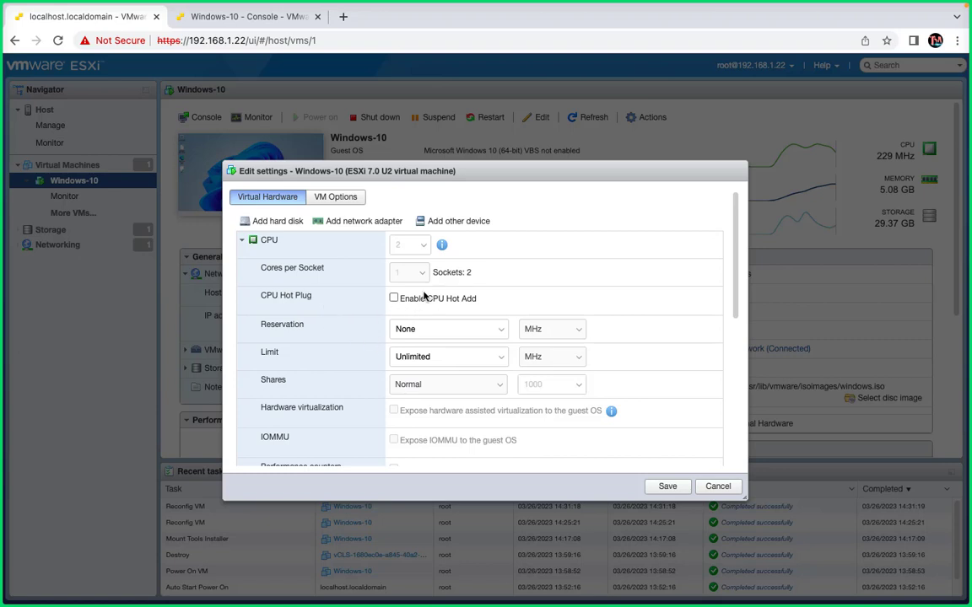
pyautogui.click(248, 245)
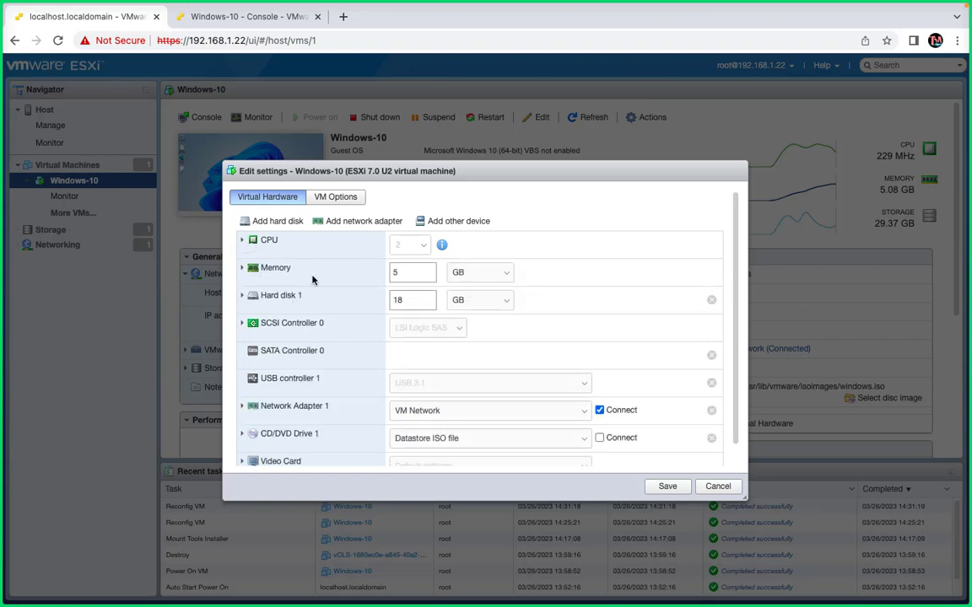
pyautogui.click(242, 241)
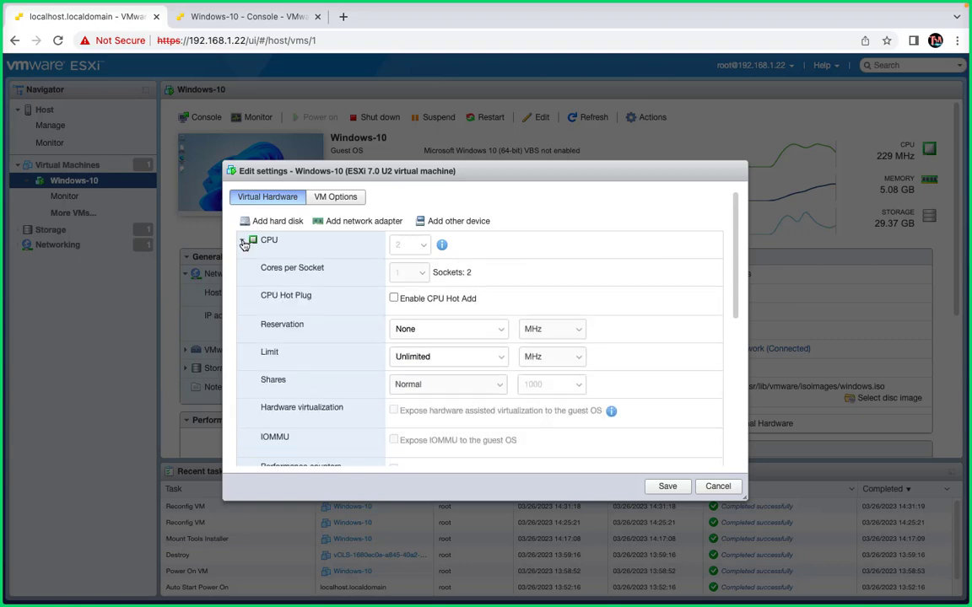
pyautogui.click(242, 240)
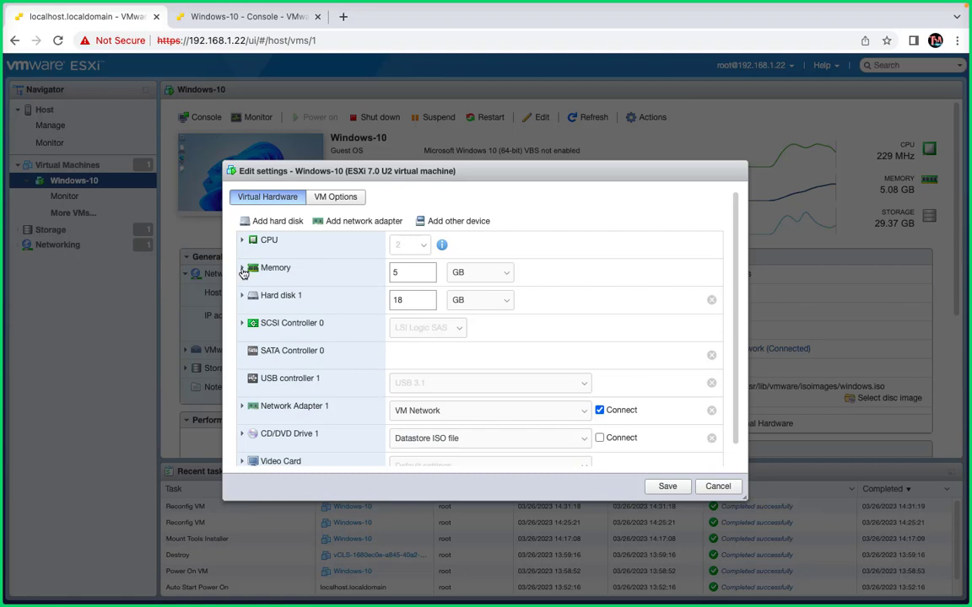
# - Examine the VM's memory options, including RAM, reservation, limit, shares and memory hot plug
pyautogui.click(242, 268)
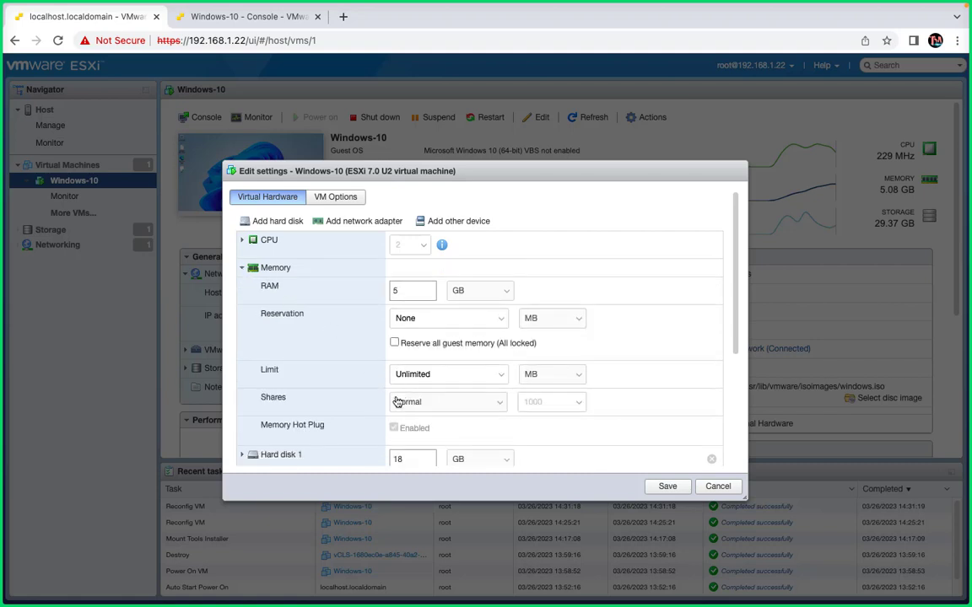
pyautogui.scroll(-2, 397, 402)
pyautogui.scroll(-2, 397, 401)
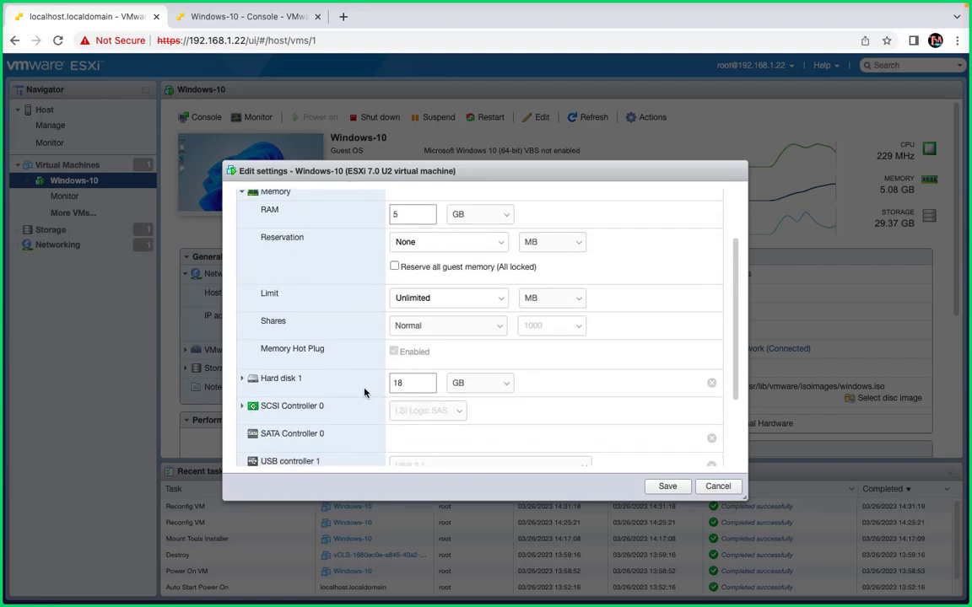
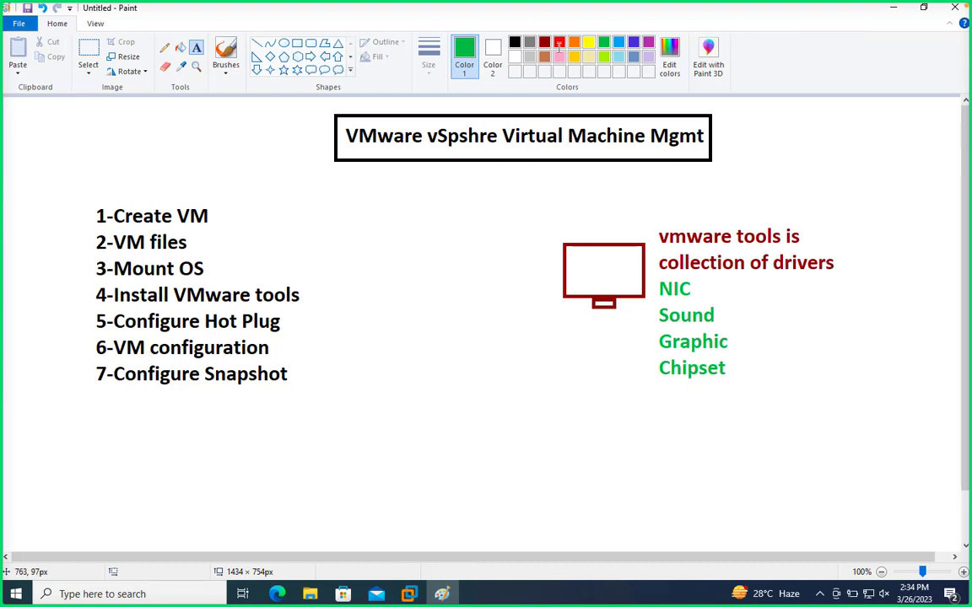
# - Switch from Paint back to the ESXi host client and close the Windows-10 VM's settings without saving
pyautogui.click(893, 10)
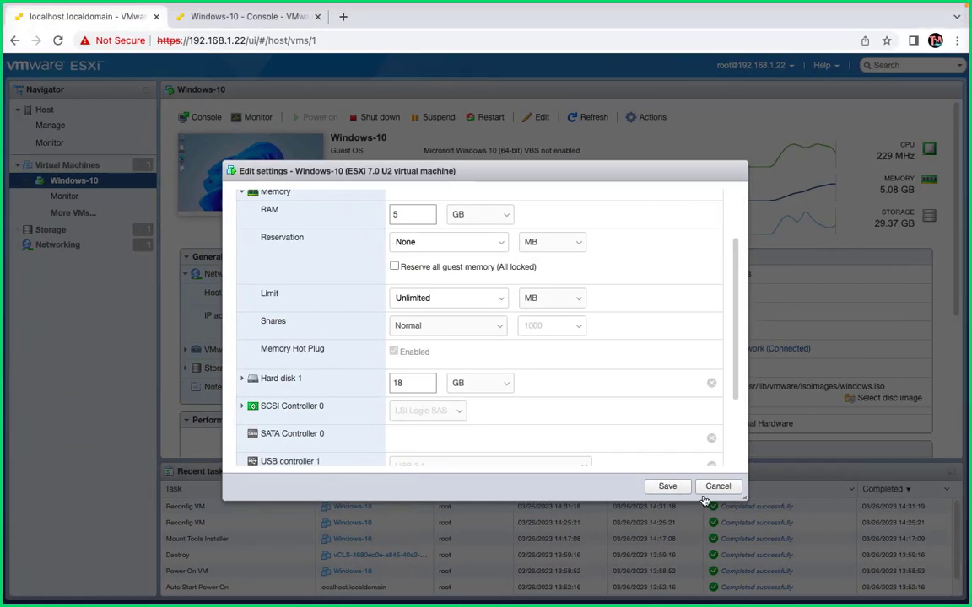
pyautogui.click(715, 487)
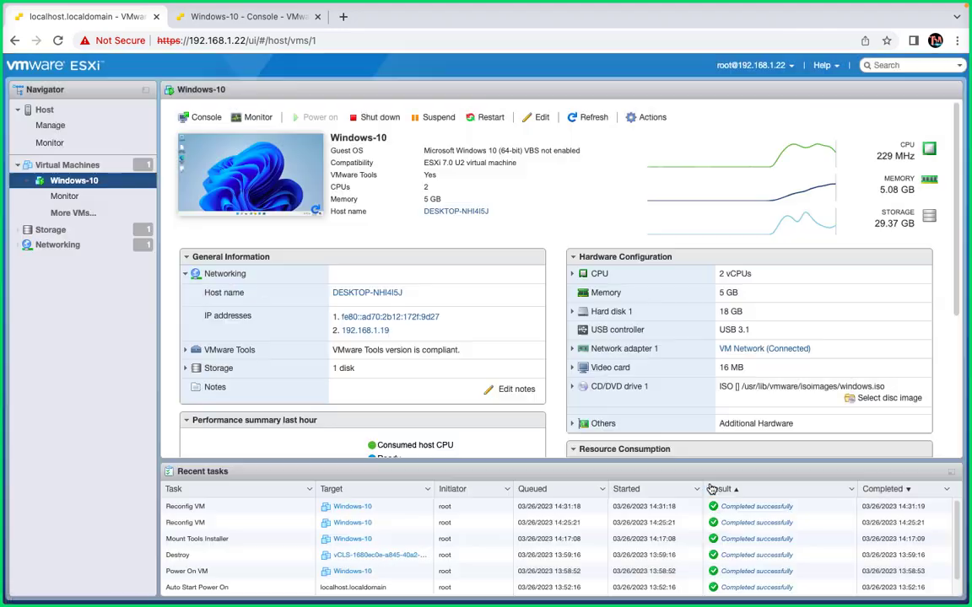
# - Try to take a snapshot of the Windows-10 VM named testsnap with the virtual machine's memory included, and dismiss the notification
pyautogui.click(651, 120)
pyautogui.moveTo(661, 195)
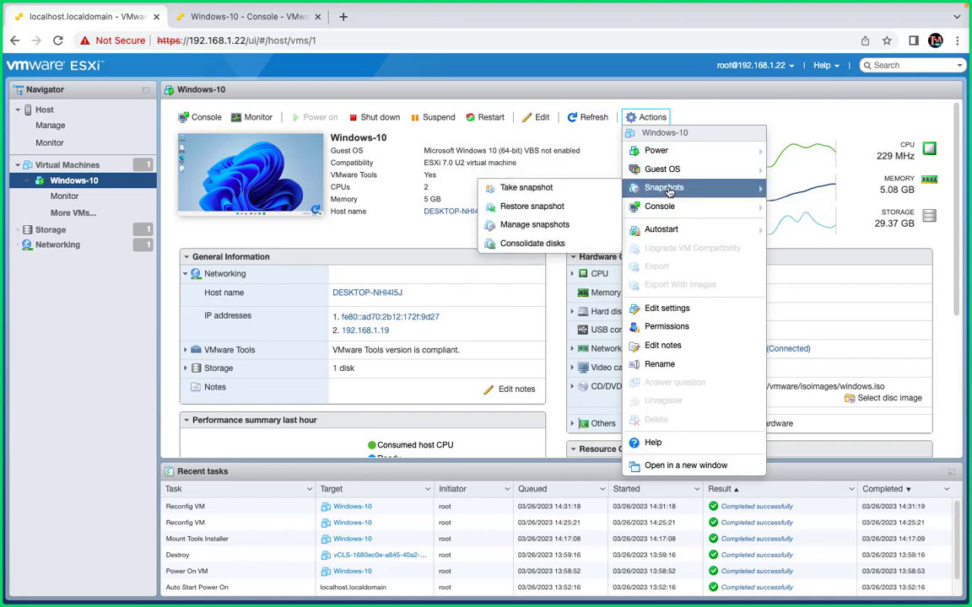
pyautogui.click(540, 188)
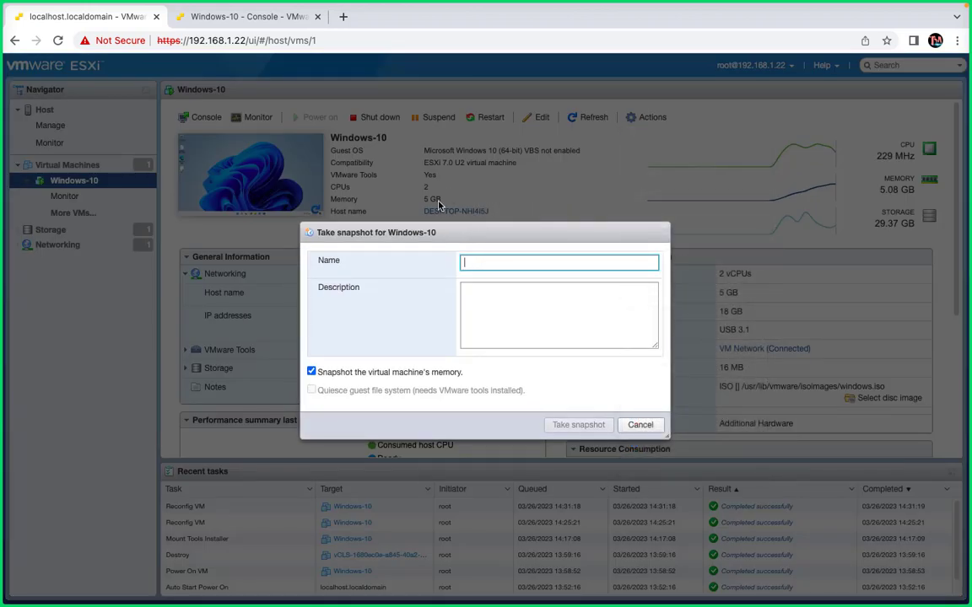
pyautogui.write('test')
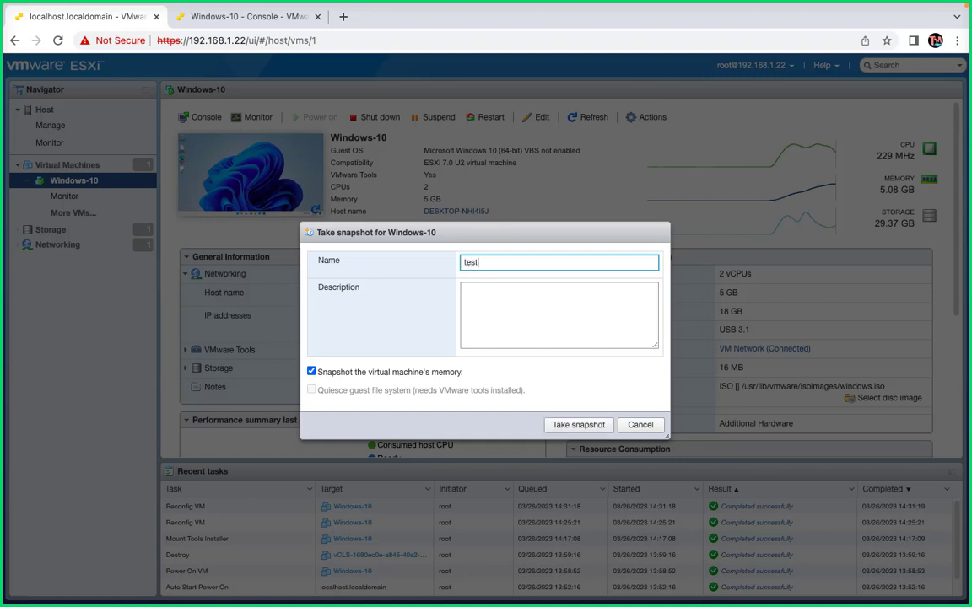
pyautogui.write('snap')
pyautogui.click(576, 428)
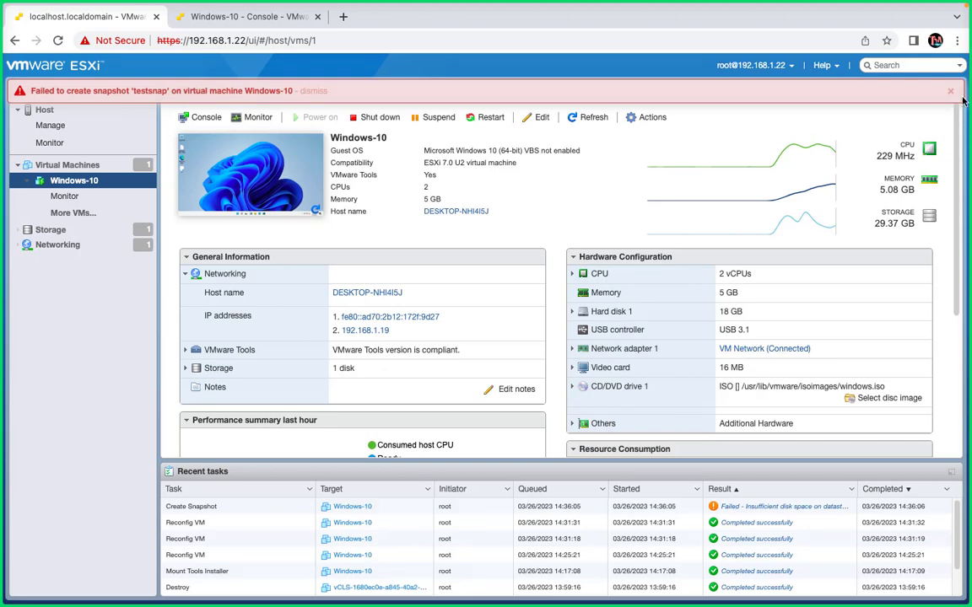
pyautogui.click(855, 83)
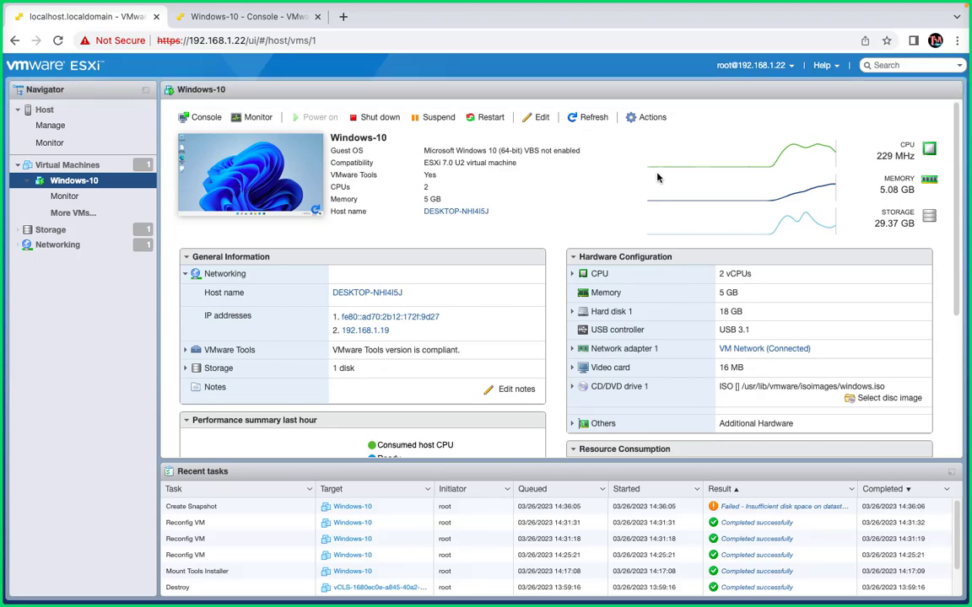
# - Try again to snapshot the Windows-10 VM, memory included, under the name class-snap, and dismiss the notification
pyautogui.click(651, 119)
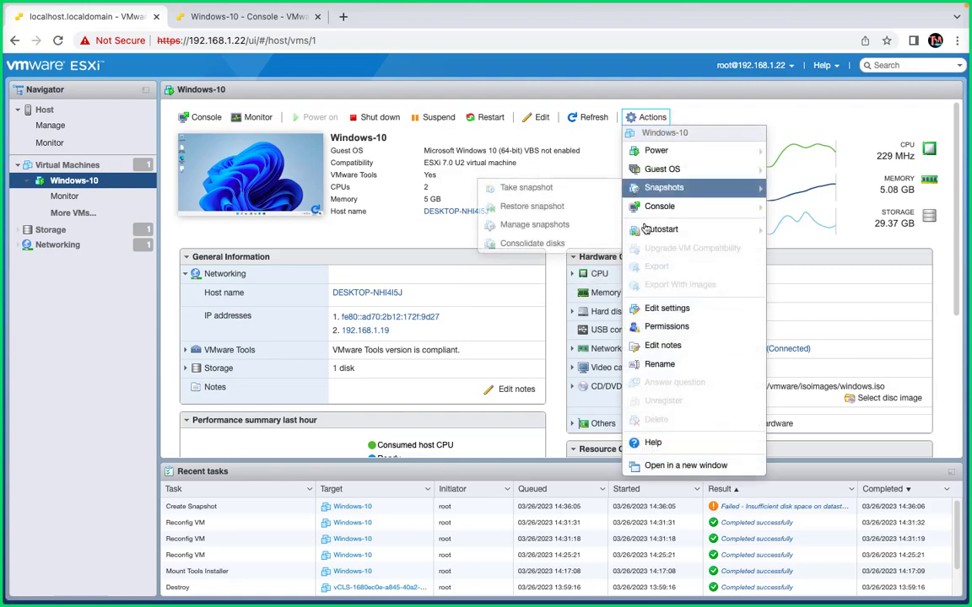
pyautogui.click(545, 193)
pyautogui.click(472, 262)
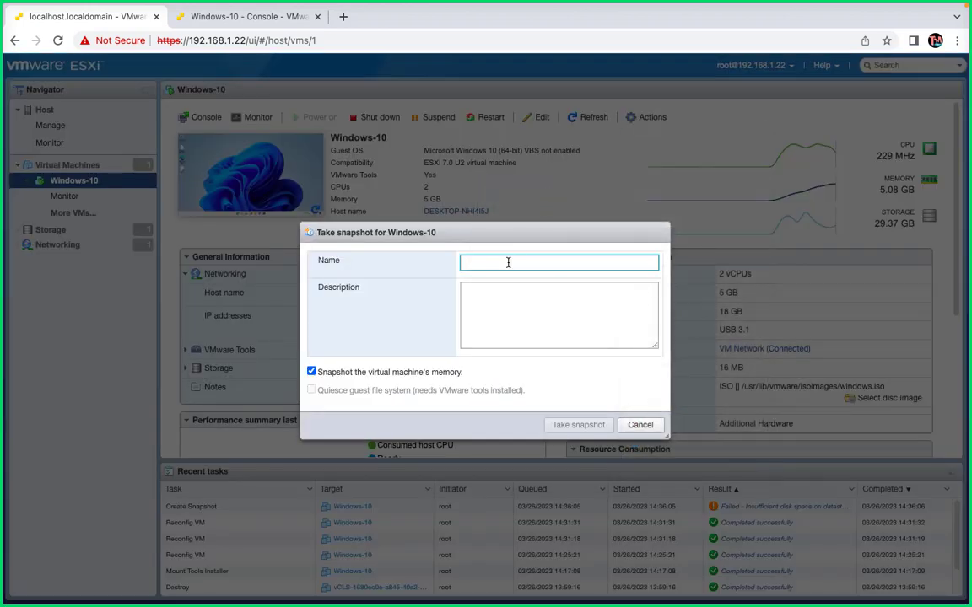
pyautogui.write('cl')
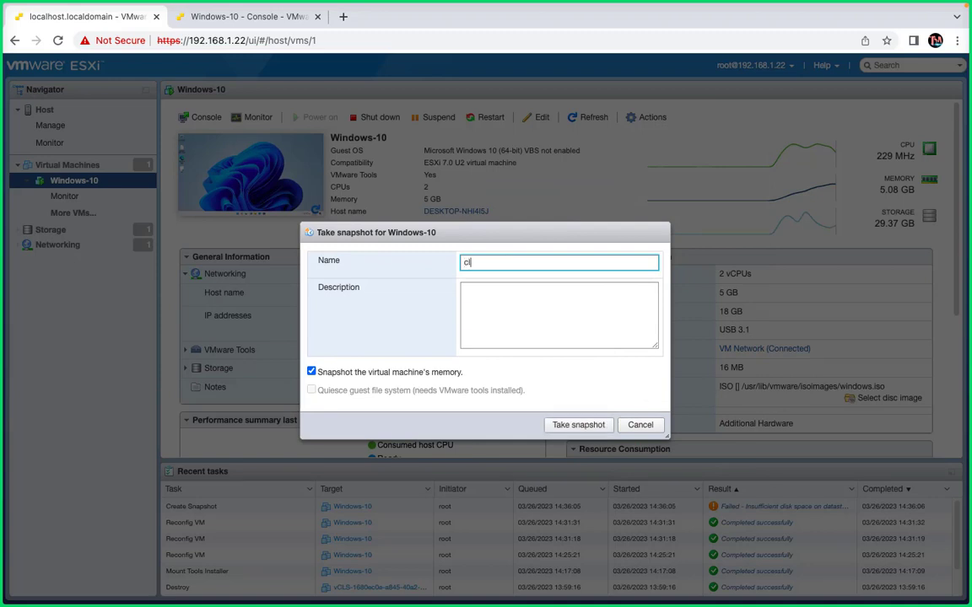
pyautogui.write('ass-snap')
pyautogui.click(580, 425)
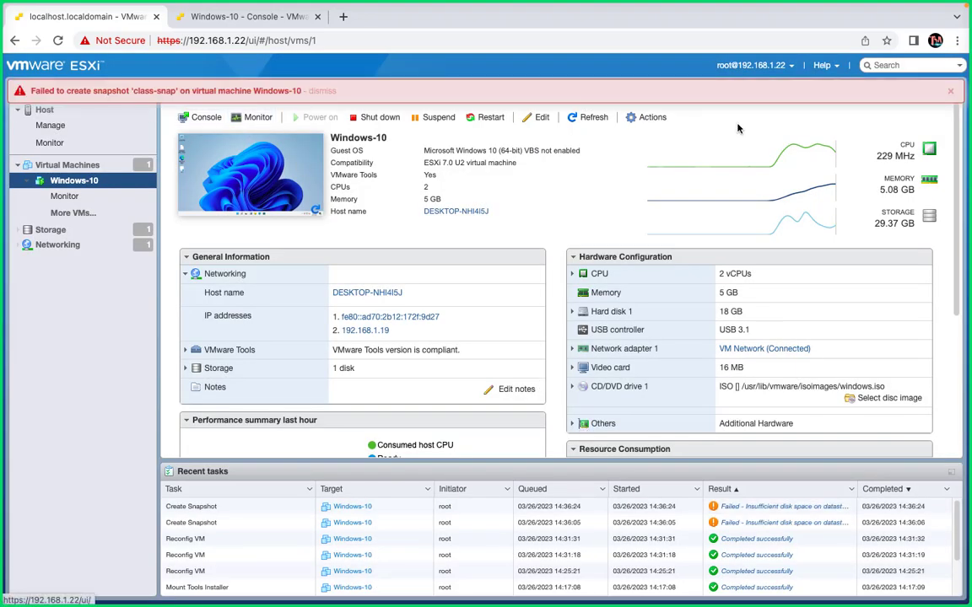
pyautogui.click(951, 92)
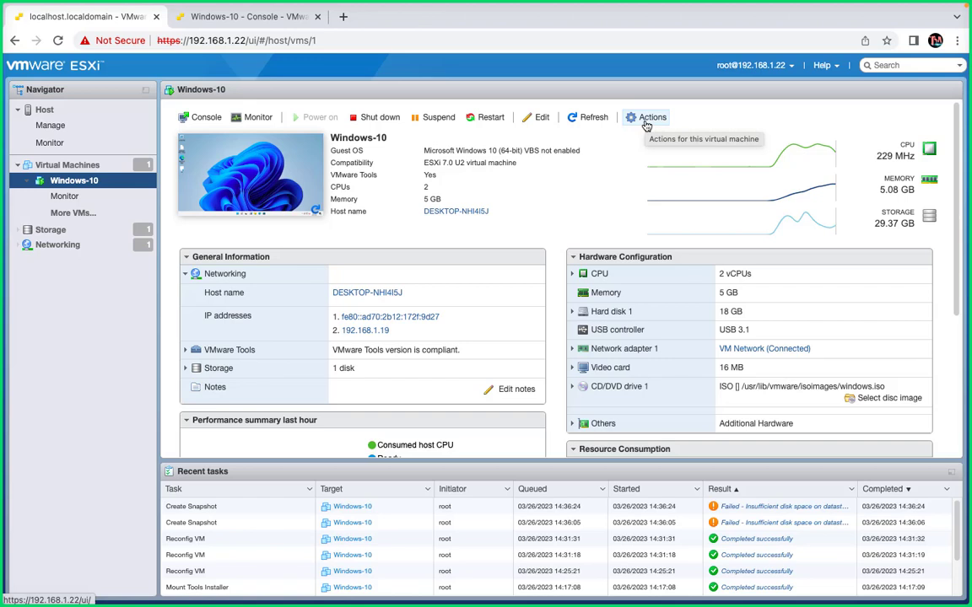
# - Examine the local-hdd datastore's free space and browse its contents, including the ISO's size and the files in the Windows-10 folder
pyautogui.click(52, 236)
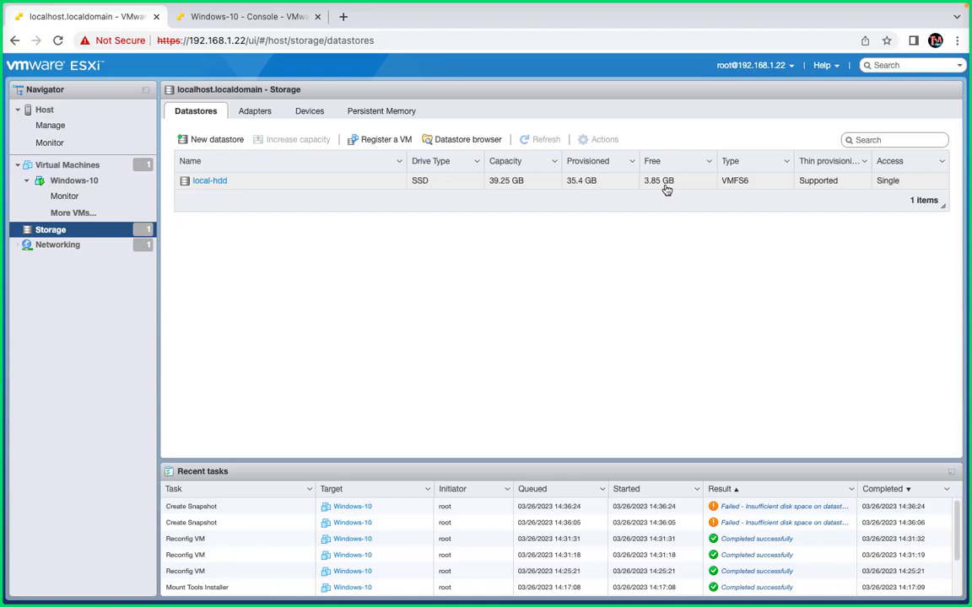
pyautogui.doubleClick(224, 187)
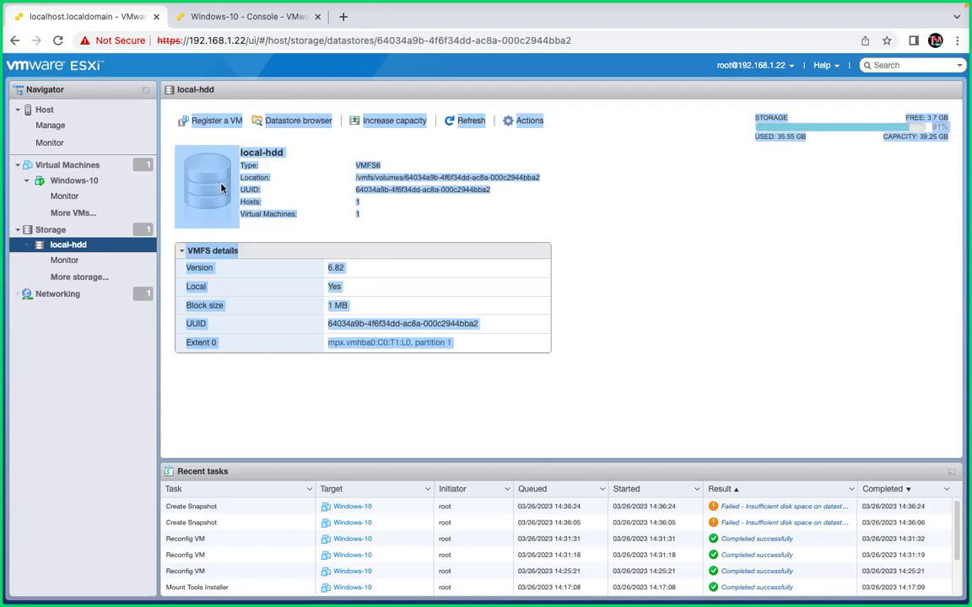
pyautogui.click(312, 125)
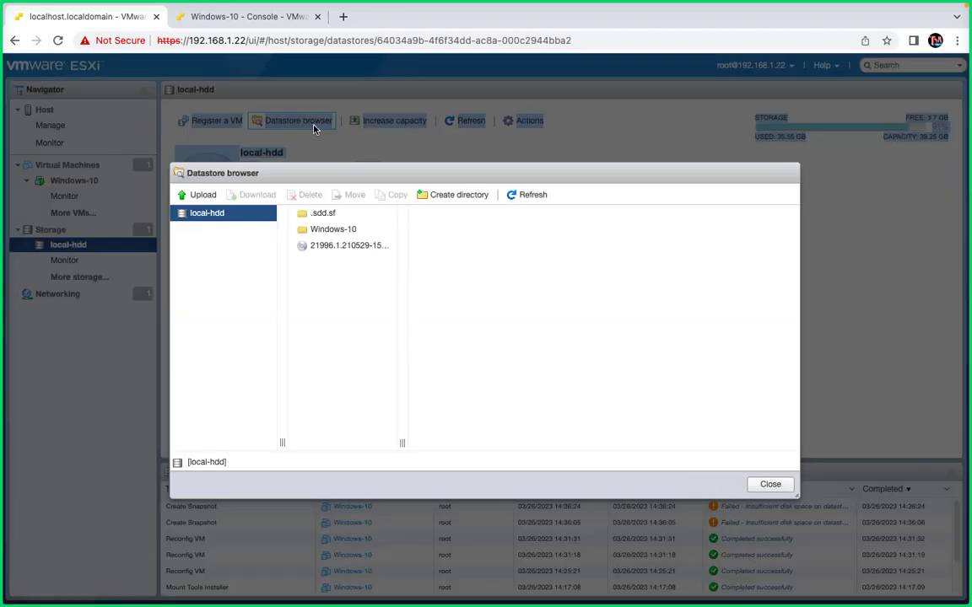
pyautogui.click(364, 253)
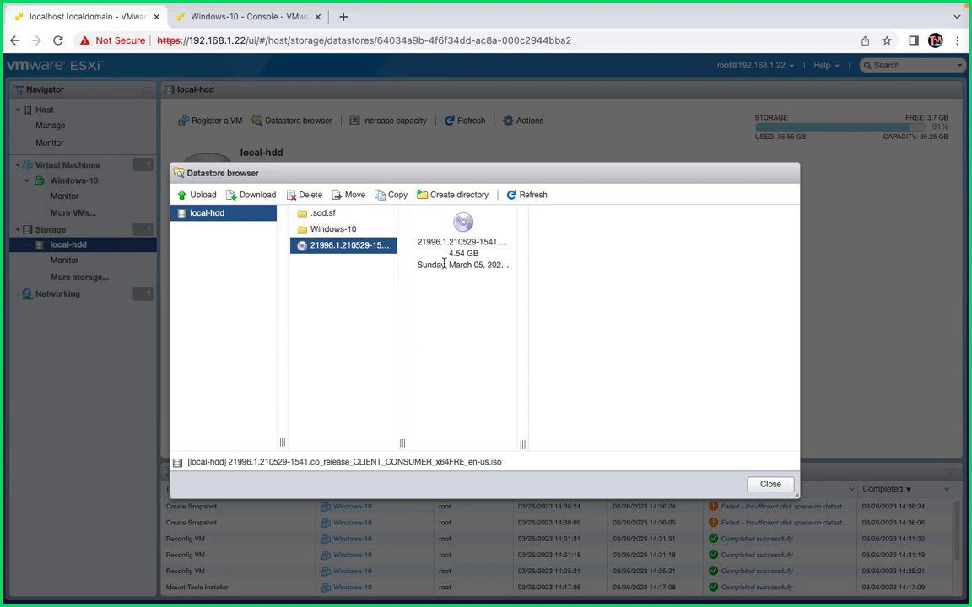
pyautogui.click(344, 229)
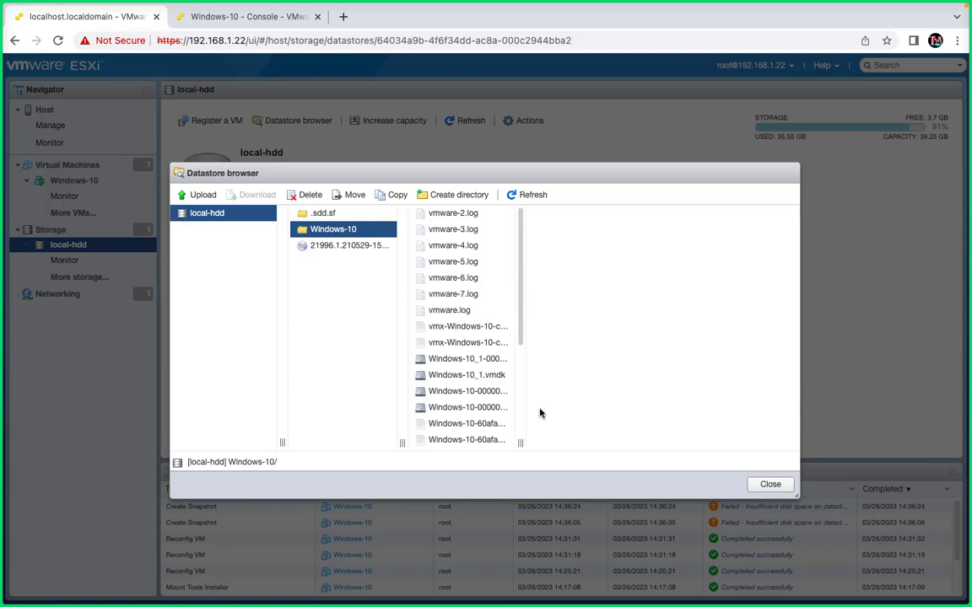
pyautogui.moveTo(520, 443); pyautogui.dragTo(813, 384)
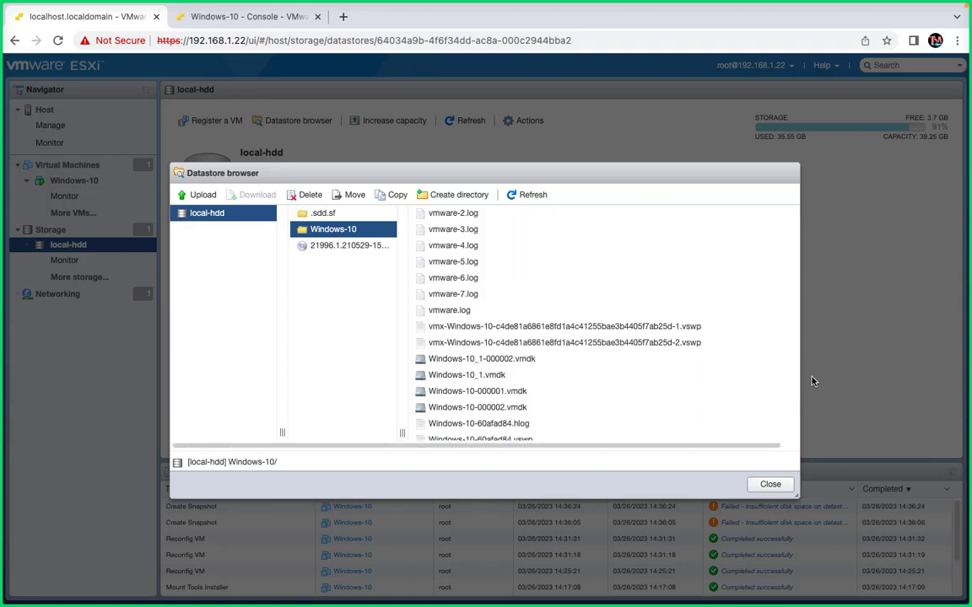
pyautogui.click(539, 361)
pyautogui.scroll(-3, 540, 370)
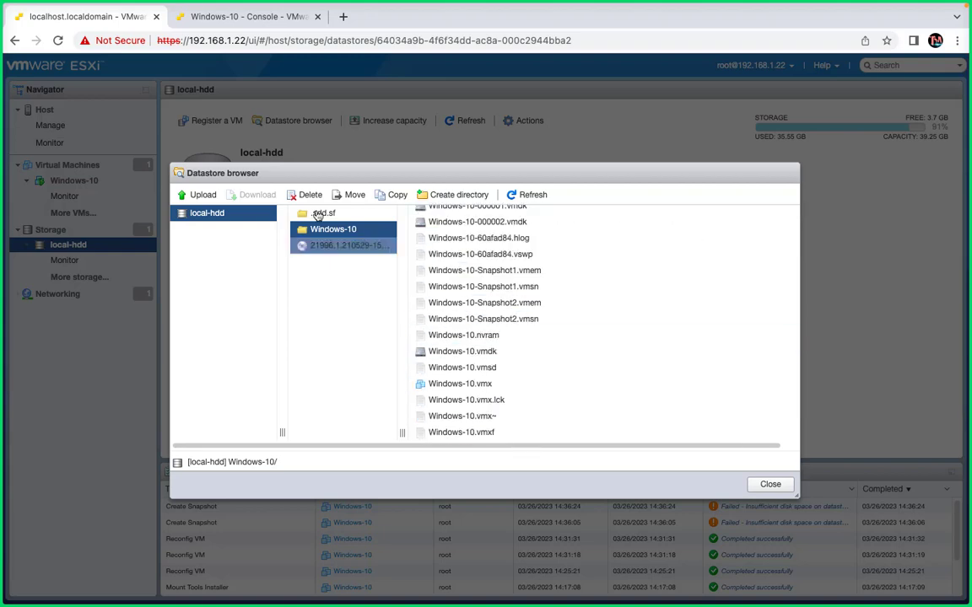
pyautogui.click(770, 484)
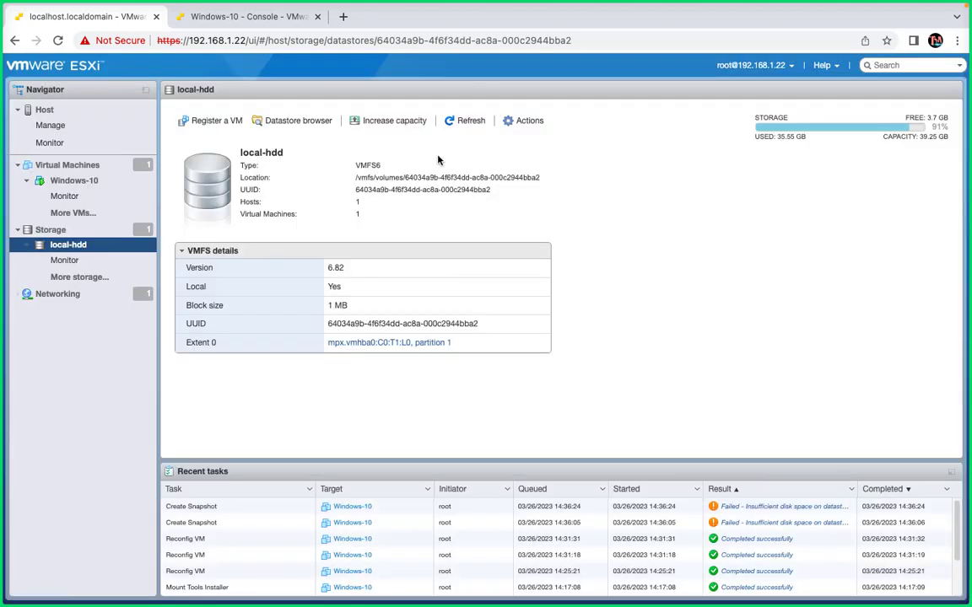
# - Delete all existing snapshots of the Windows-10 VM in the snapshot manager, confirm the removal, and close the manager
pyautogui.click(75, 180)
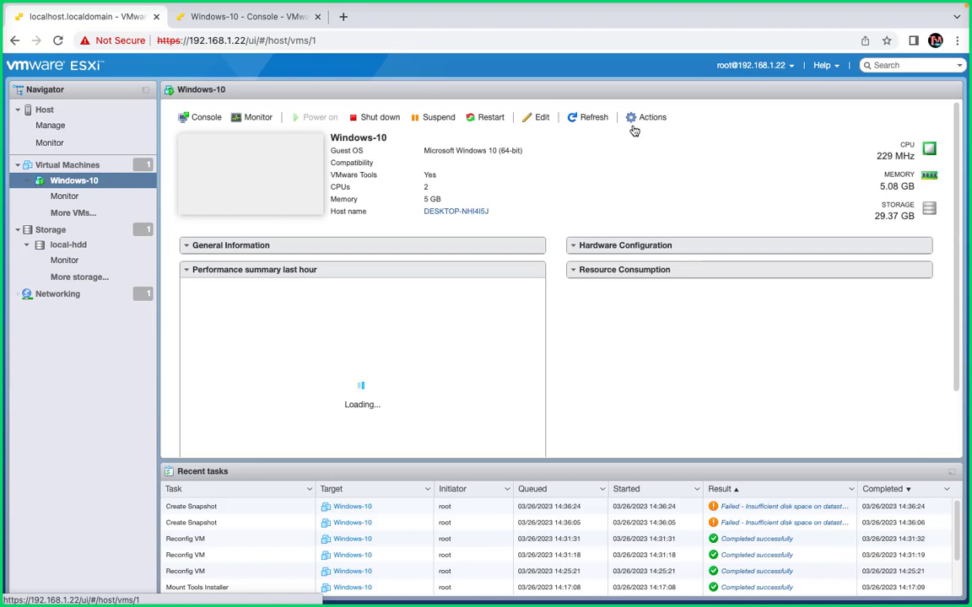
pyautogui.click(641, 118)
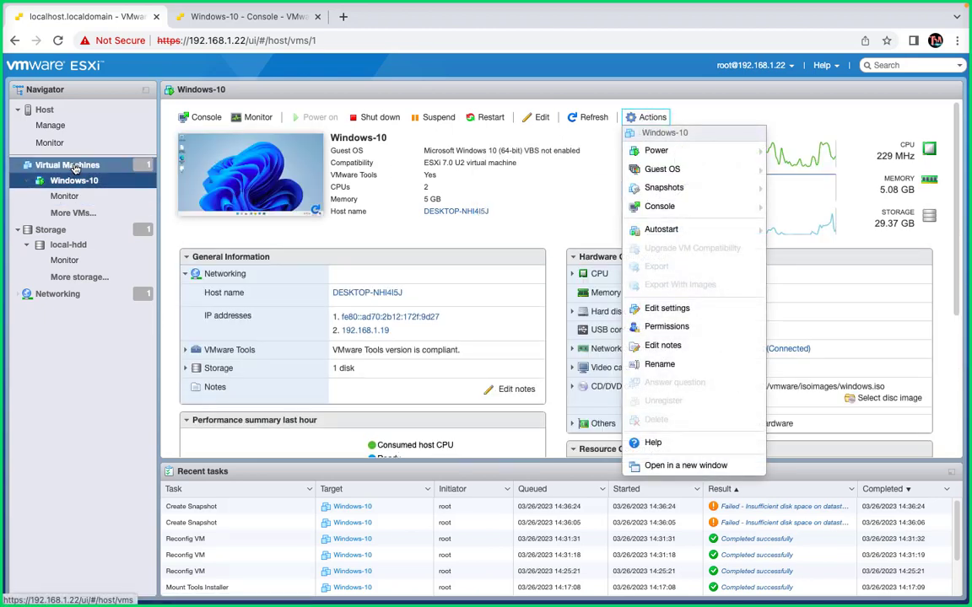
pyautogui.moveTo(662, 190)
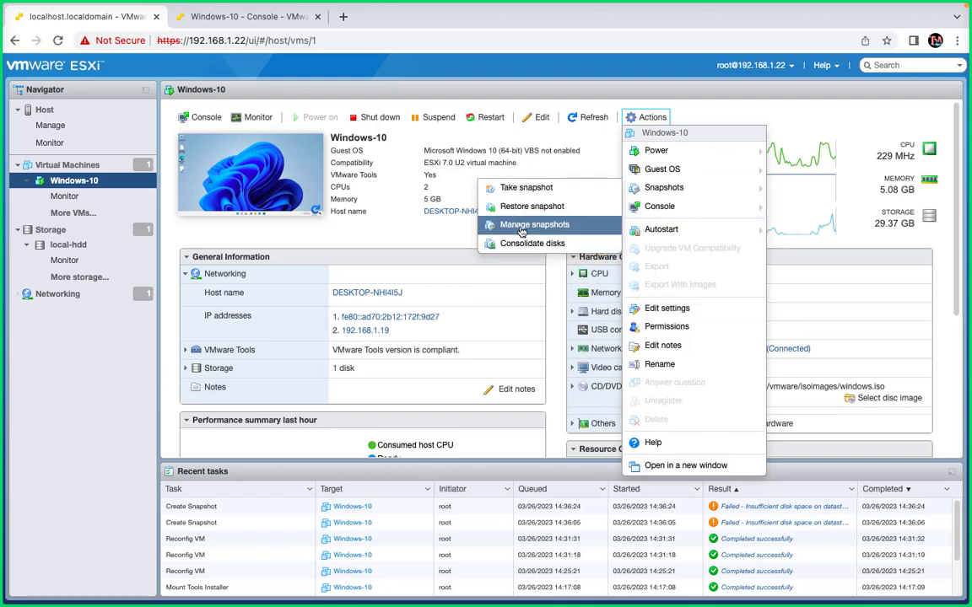
pyautogui.click(534, 226)
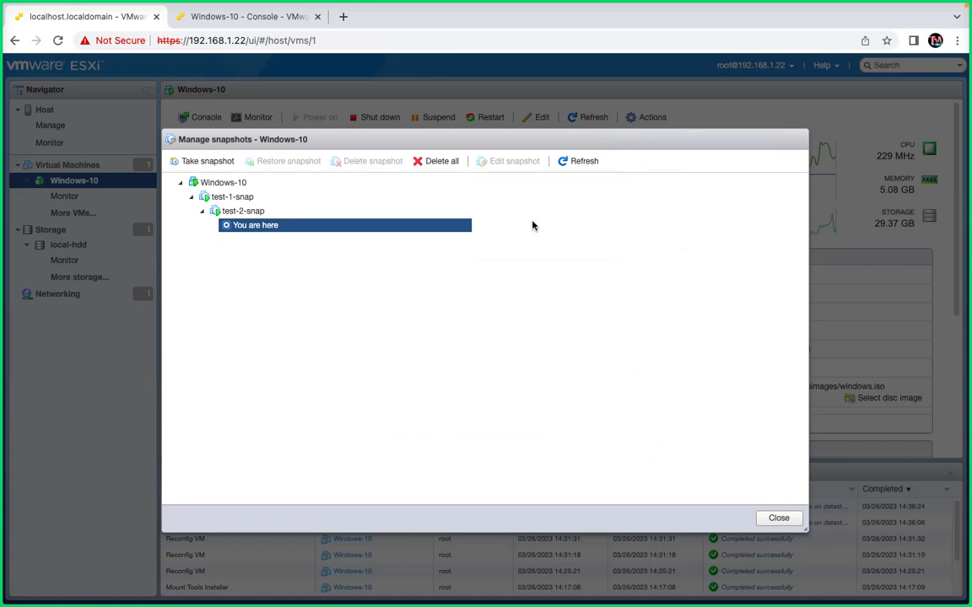
pyautogui.click(444, 162)
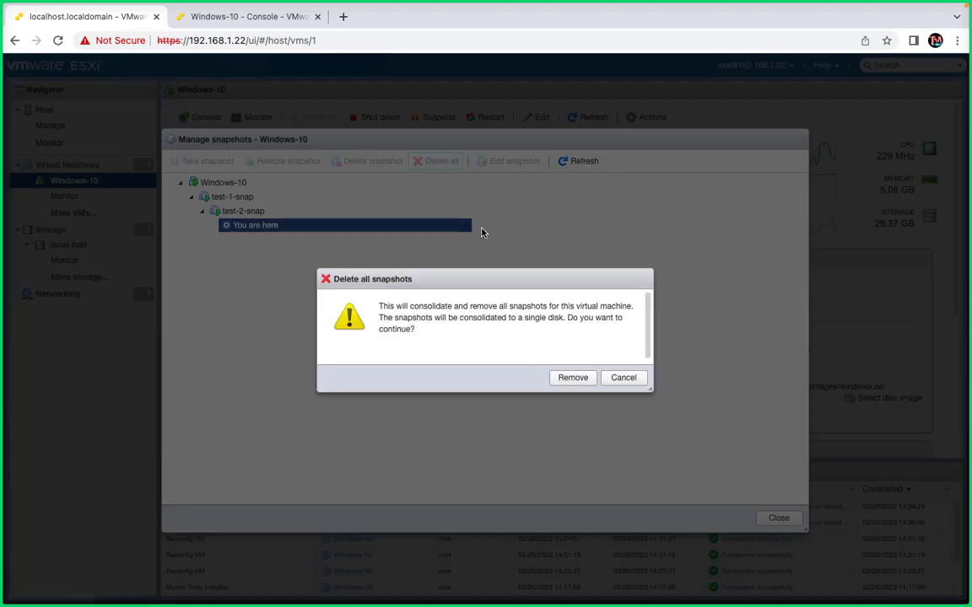
pyautogui.click(564, 380)
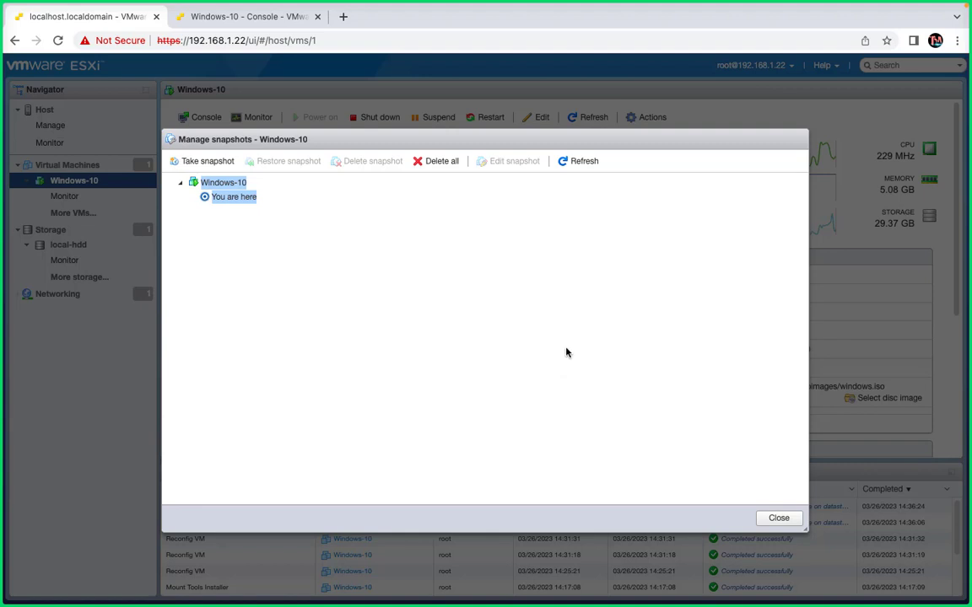
pyautogui.click(776, 518)
# - Refresh the Windows-10 VM's summary and check the local-hdd datastore's free space in the host's storage list
pyautogui.click(593, 120)
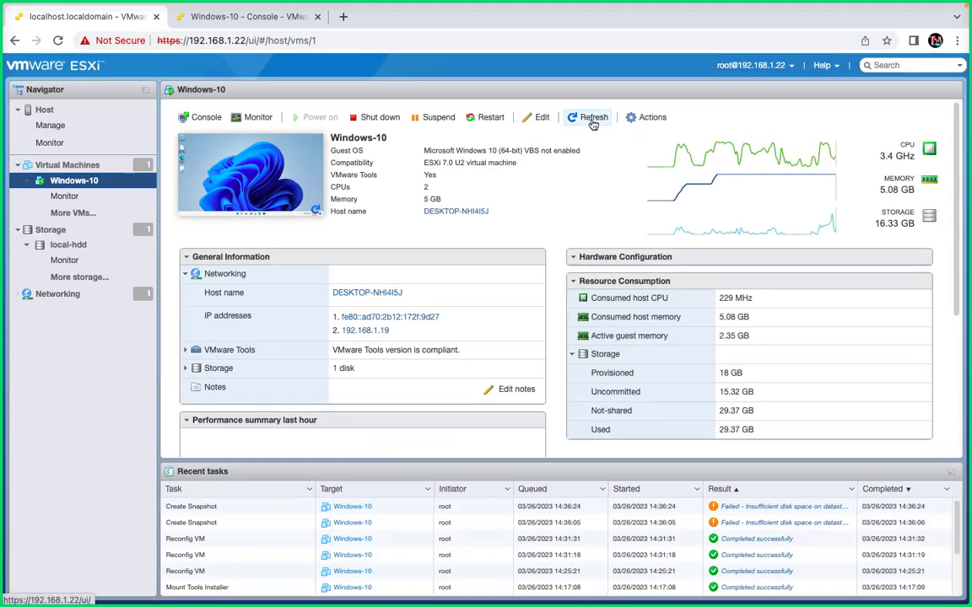
pyautogui.click(68, 247)
pyautogui.click(51, 229)
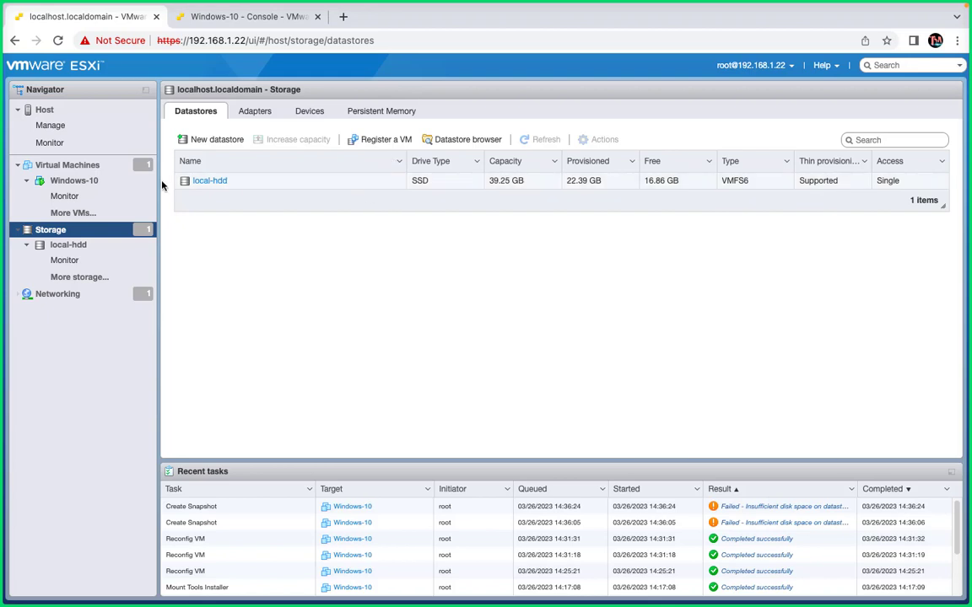
# - Take a snapshot of the Windows-10 VM named class-snap, with the virtual machine's memory included
pyautogui.click(90, 188)
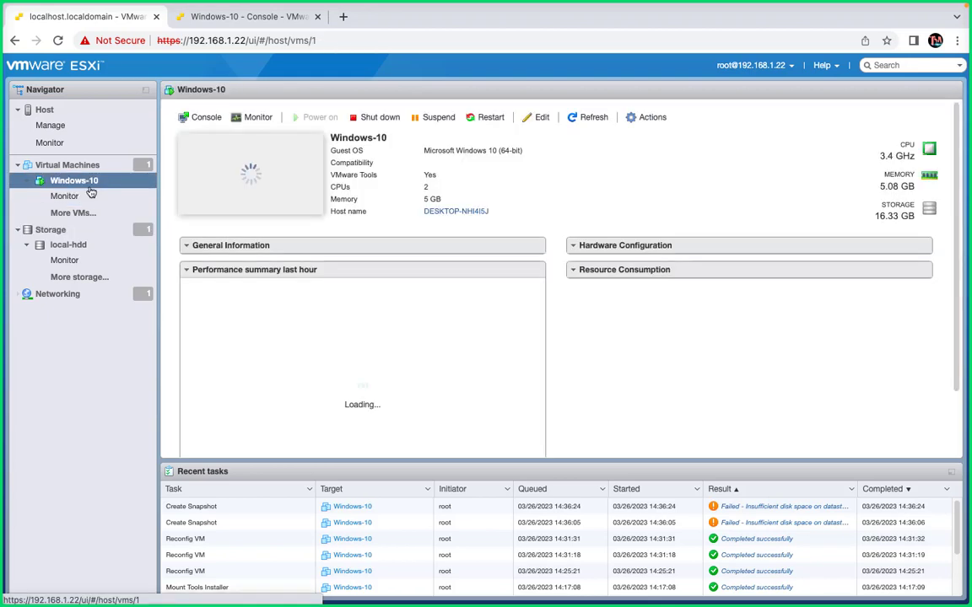
pyautogui.click(646, 120)
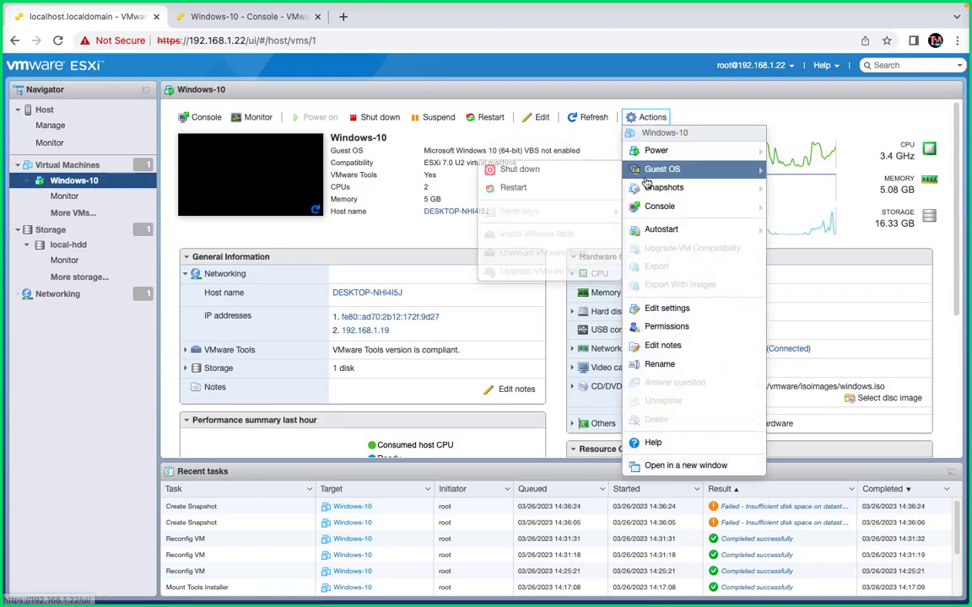
pyautogui.moveTo(652, 188)
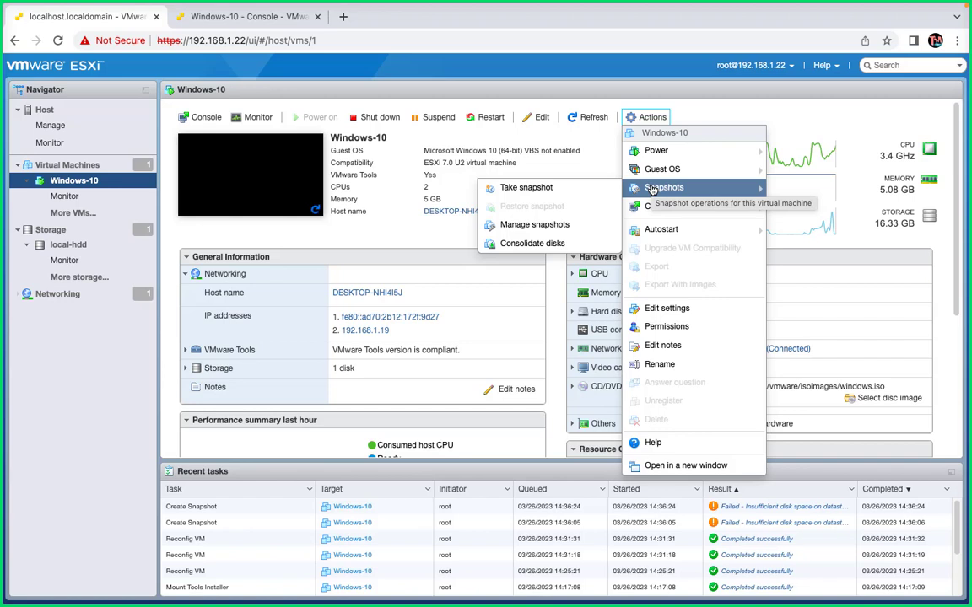
pyautogui.click(522, 187)
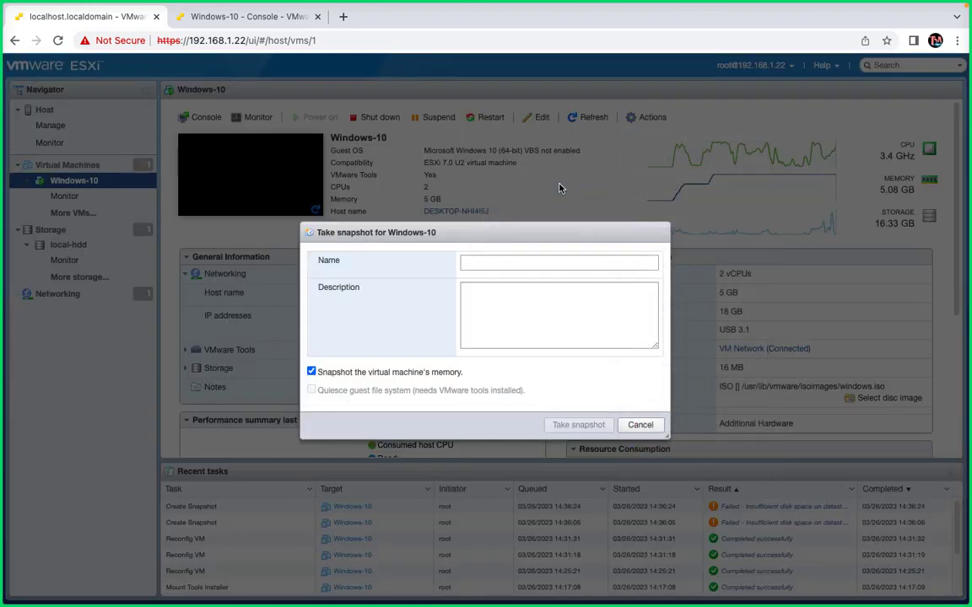
pyautogui.write('c,a')
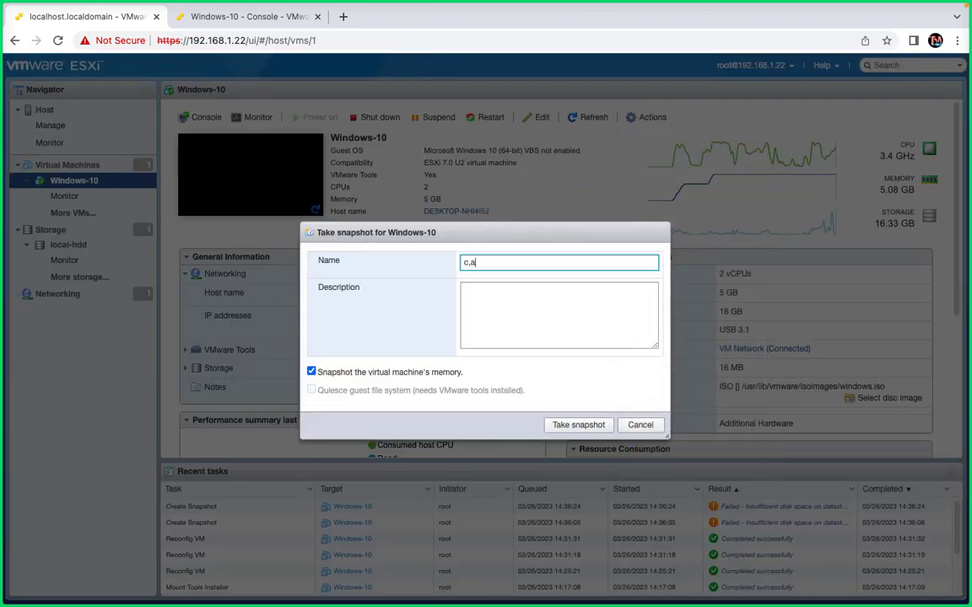
pyautogui.write('ss-snap')
pyautogui.moveTo(465, 263); pyautogui.dragTo(468, 263)
pyautogui.write('l')
pyautogui.press('BackSpace')
pyautogui.write('l')
pyautogui.click(577, 426)
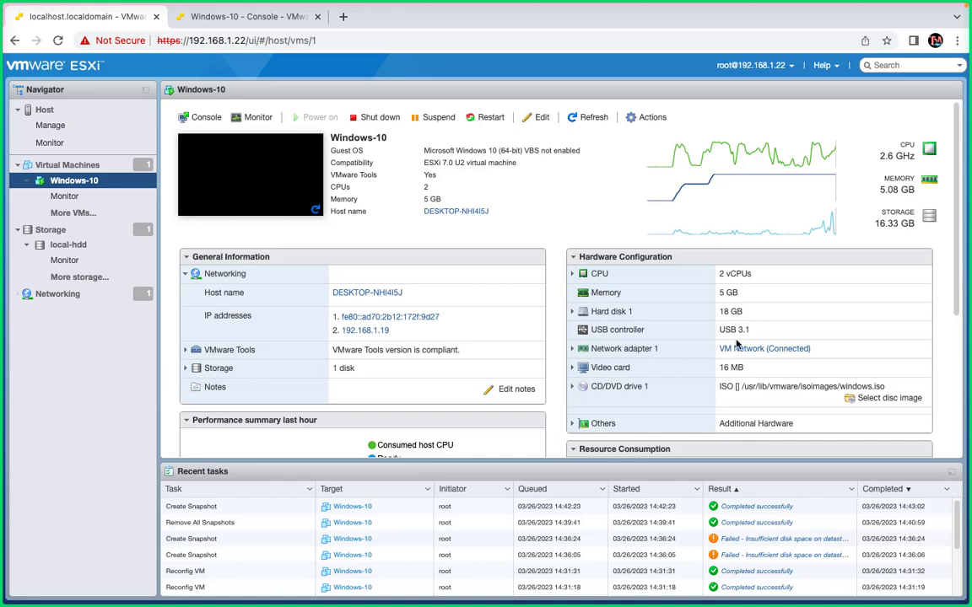
# - View the Windows-10 VM's console briefly, examine its snapshot tree in the snapshot manager, refresh the tree and close the manager
pyautogui.click(273, 184)
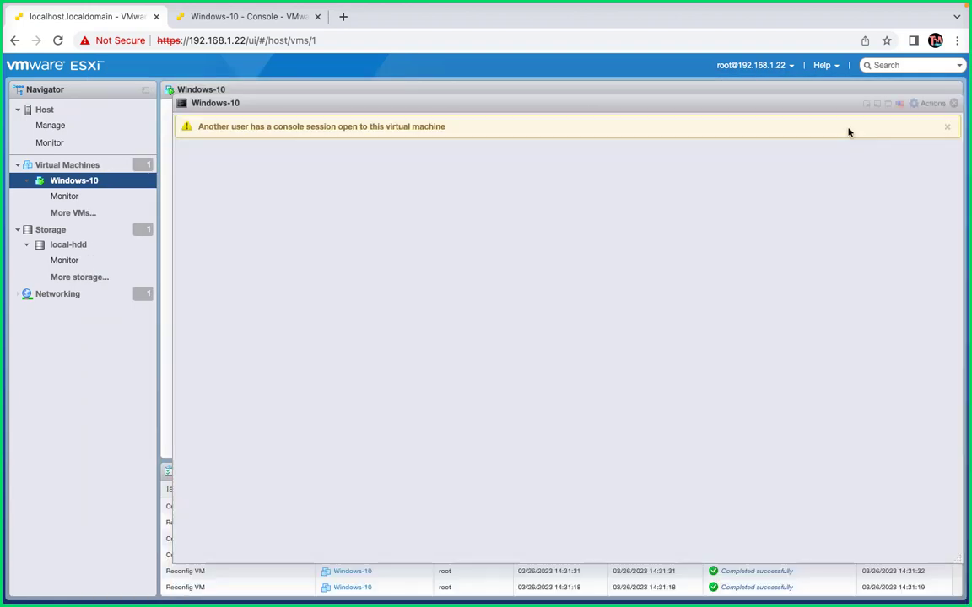
pyautogui.click(954, 104)
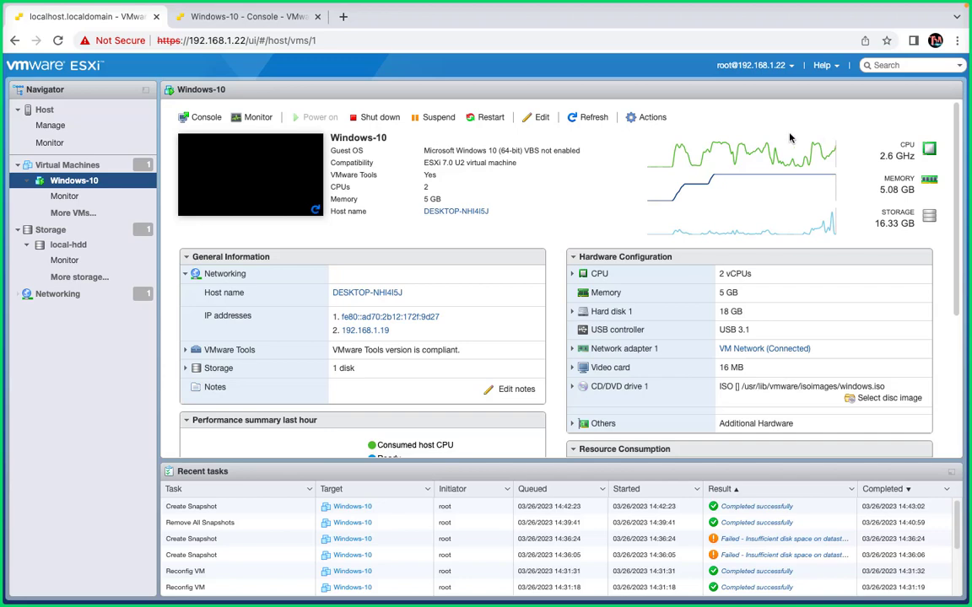
pyautogui.click(648, 122)
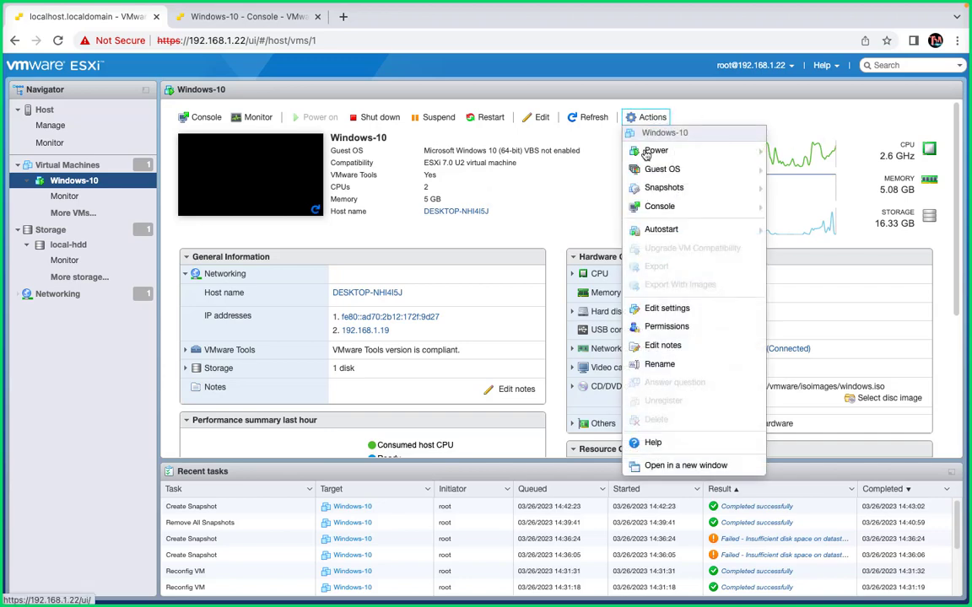
pyautogui.moveTo(654, 187)
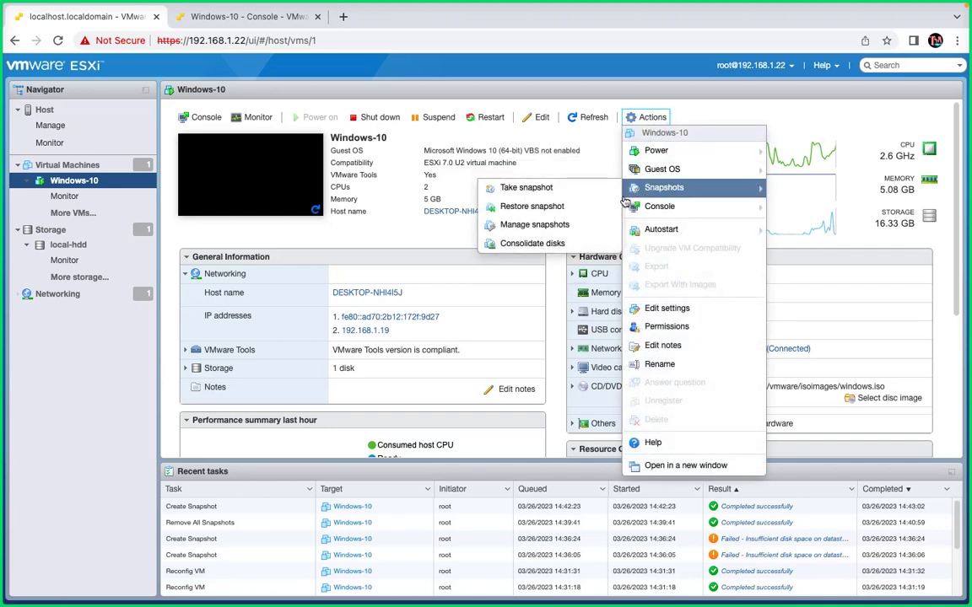
pyautogui.click(540, 224)
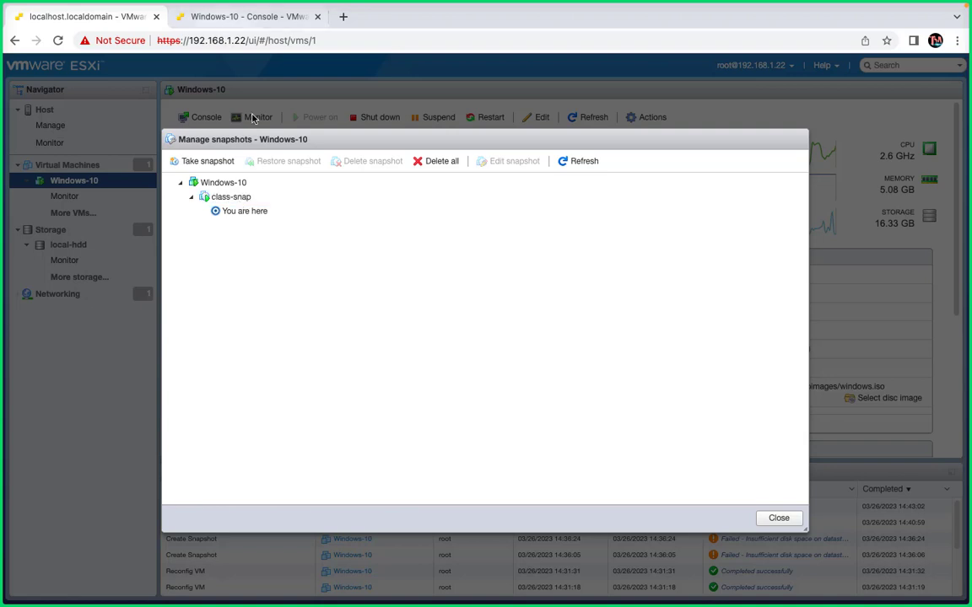
pyautogui.click(566, 163)
pyautogui.click(776, 517)
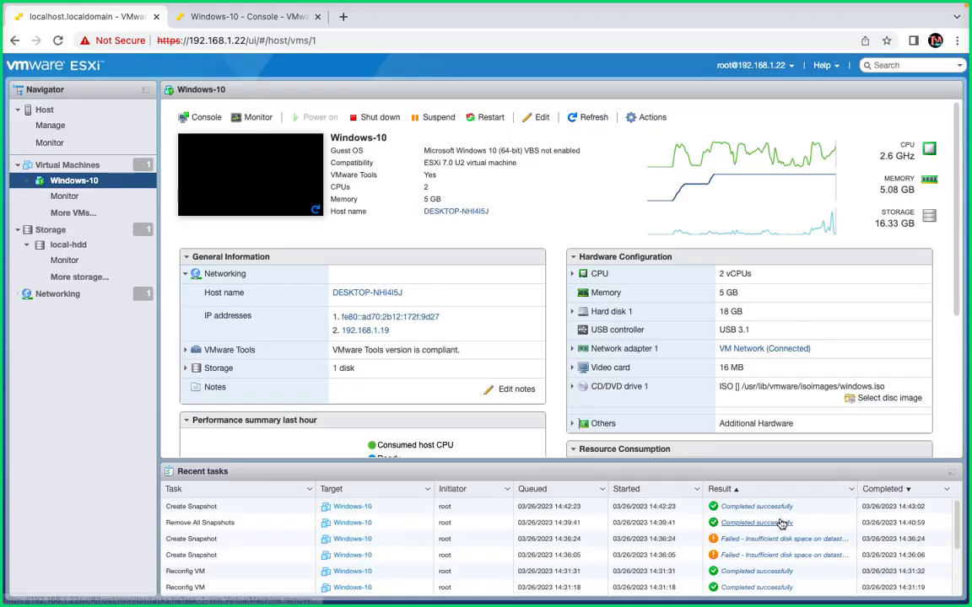
pyautogui.click(652, 118)
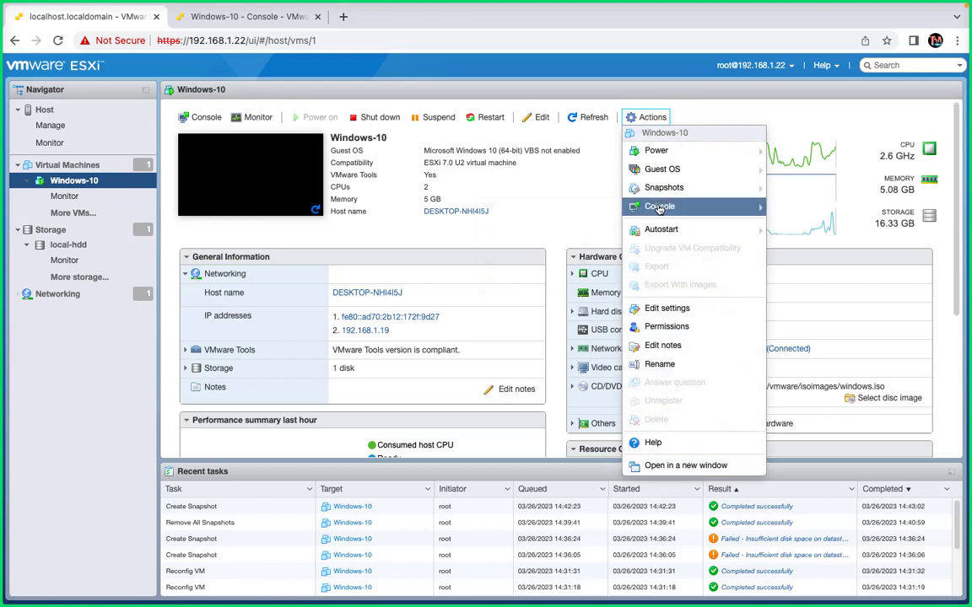
pyautogui.moveTo(664, 177)
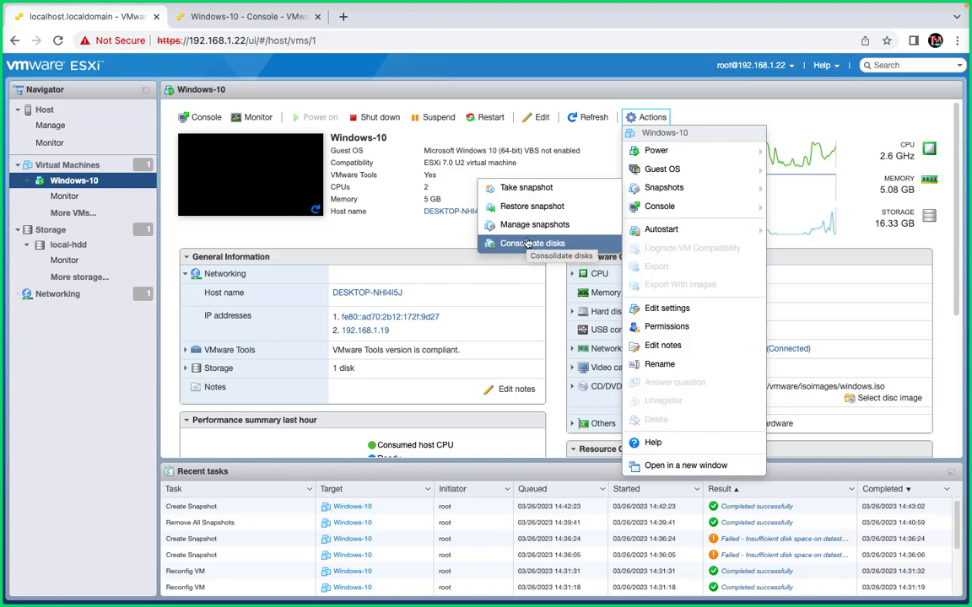
pyautogui.click(557, 195)
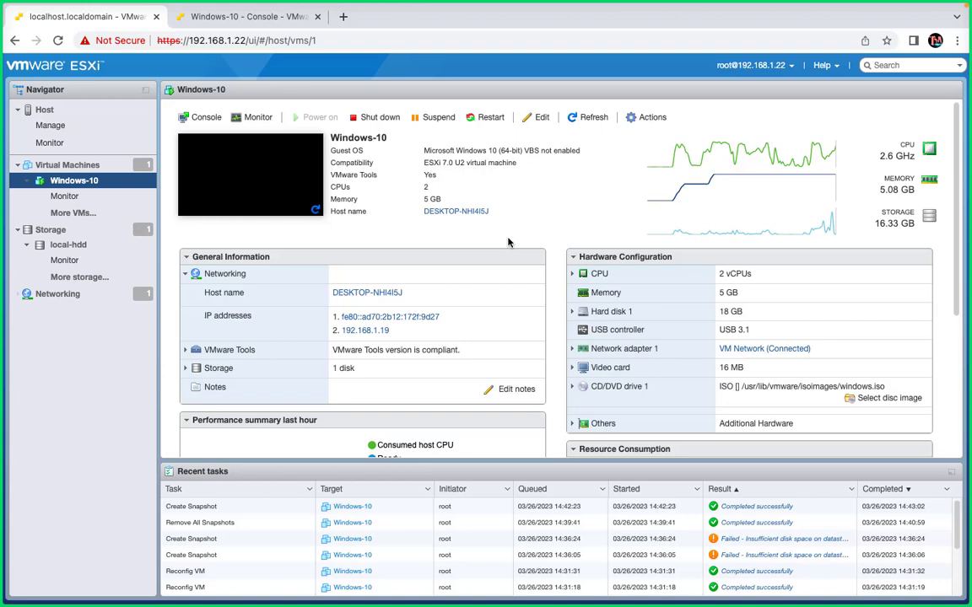
pyautogui.hotkey('ctrl', 'Left')
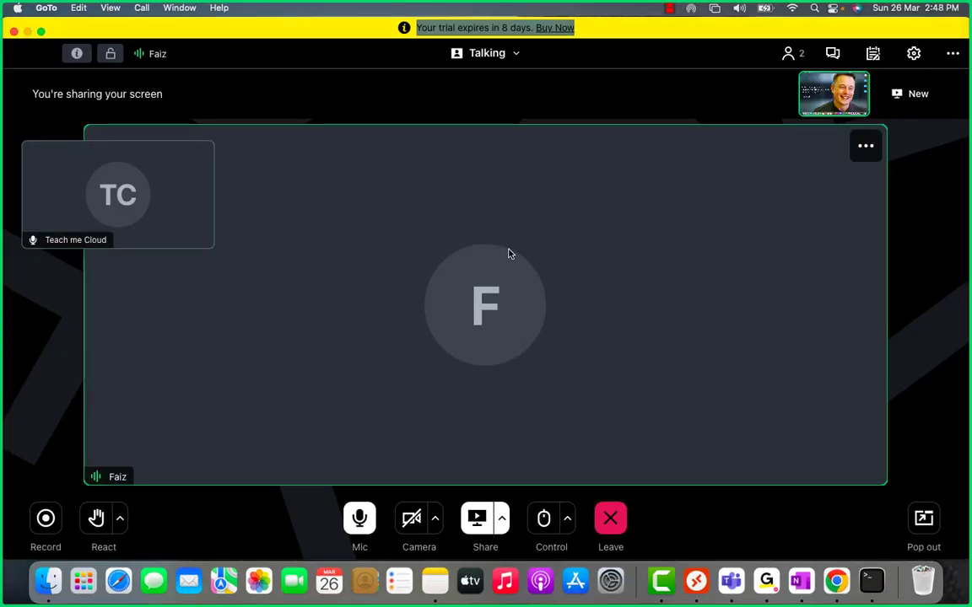
pyautogui.hotkey('ctrl', 'Right')
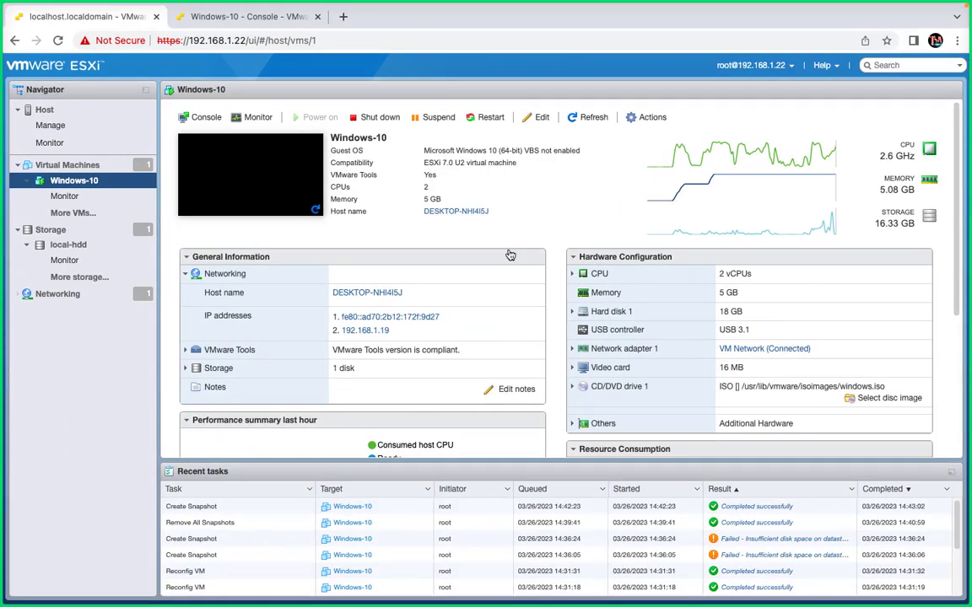
# - Switch to the Windows remote desktop and bring up a blank Paint canvas
pyautogui.hotkey('ctrl', 'Right')
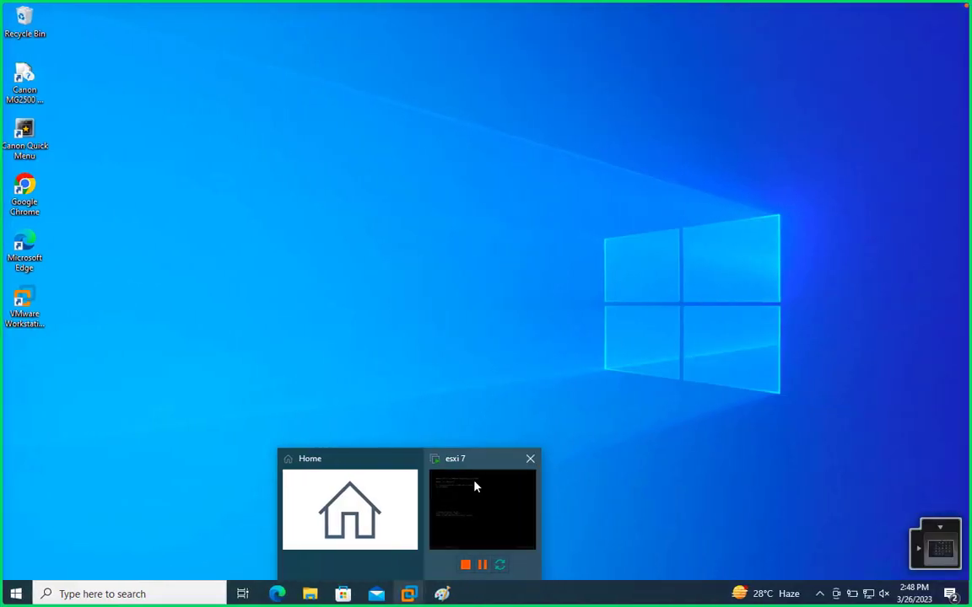
pyautogui.click(473, 486)
pyautogui.press('super+r')
pyautogui.press('Return')
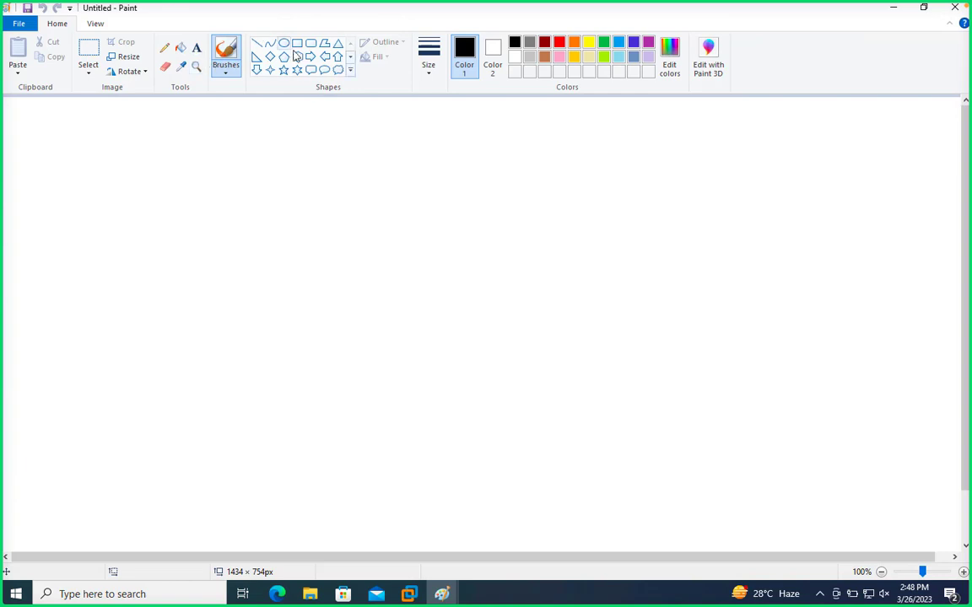
# - Draw a red computer monitor near the canvas's upper left from a large rectangle and a base rectangle about 51 × 13 px
pyautogui.click(297, 42)
pyautogui.moveTo(155, 119)
pyautogui.mouseDown()
pyautogui.moveTo(209, 171)
pyautogui.moveTo(224, 166)
pyautogui.moveTo(169, 164)
pyautogui.mouseUp()
pyautogui.click(559, 43)
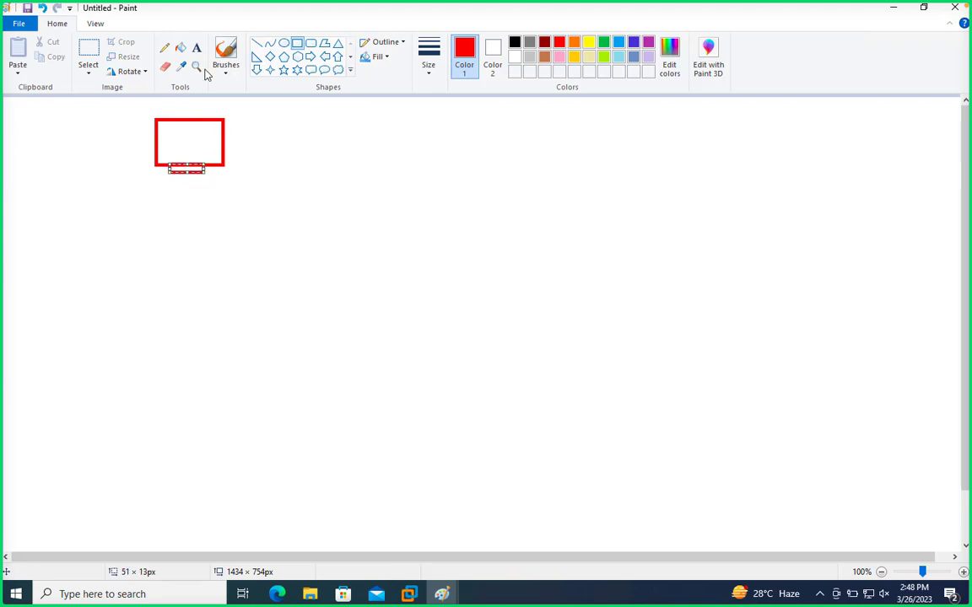
# - Place a text box about 480 × 639 px beside the monitor and enter 10th and 15th, separated by blank lines
pyautogui.click(196, 47)
pyautogui.moveTo(272, 121); pyautogui.dragTo(596, 604)
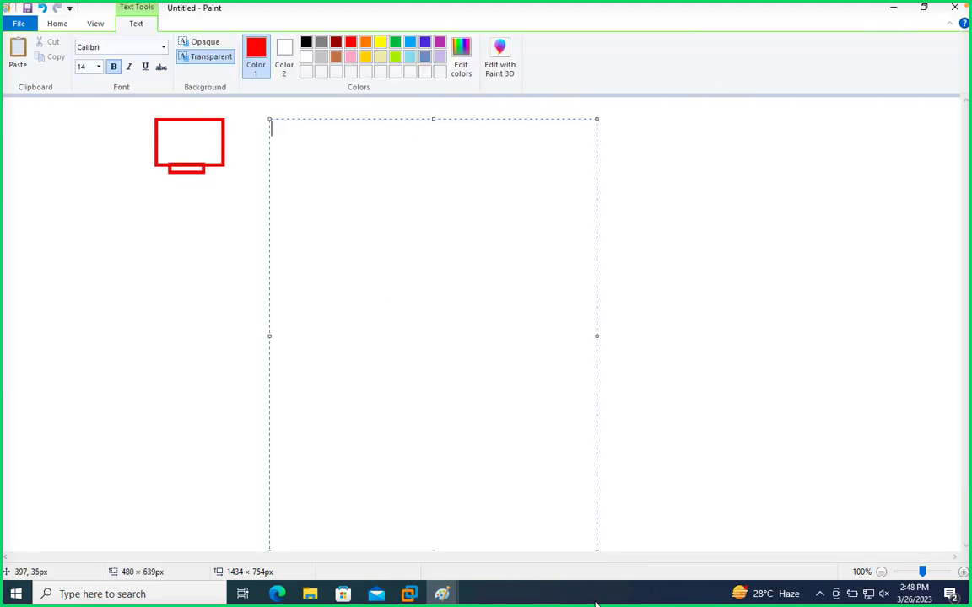
pyautogui.write('10th')
pyautogui.press('Return')
pyautogui.press('Return')
pyautogui.press('Return')
pyautogui.write('15th')
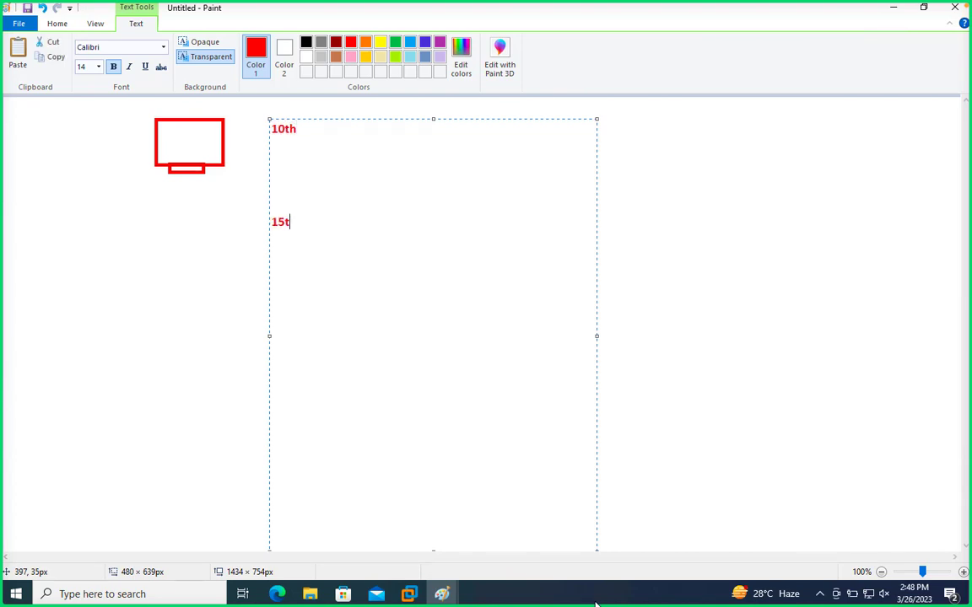
# - Add the dates 25th and 30th below 15th in the same text box, separated by blank lines
pyautogui.press('Return')
pyautogui.press('Return')
pyautogui.press('Return')
pyautogui.press('Return')
pyautogui.press('Return')
pyautogui.press('Return')
pyautogui.write('25')
pyautogui.press('Return')
pyautogui.press('Return')
pyautogui.press('BackSpace')
pyautogui.press('BackSpace')
pyautogui.write('th')
pyautogui.press('Return')
pyautogui.press('Return')
pyautogui.press('Return')
pyautogui.press('Return')
pyautogui.press('Return')
pyautogui.press('Return')
pyautogui.press('Return')
pyautogui.press('Return')
pyautogui.write('30th')
# - Set all four date labels to font size 18, colour them black, and finish the text box
pyautogui.moveTo(320, 476); pyautogui.dragTo(212, 31)
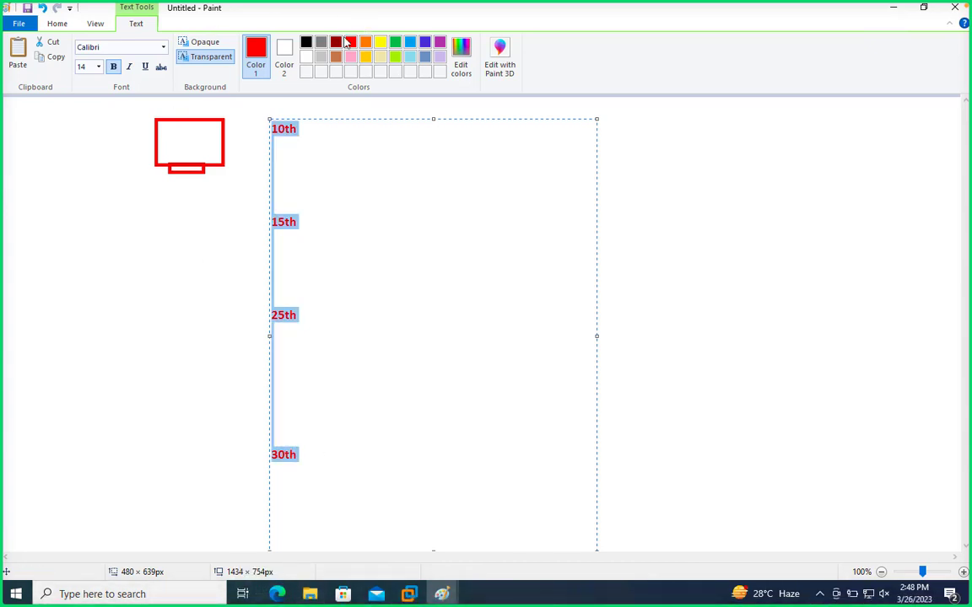
pyautogui.click(98, 67)
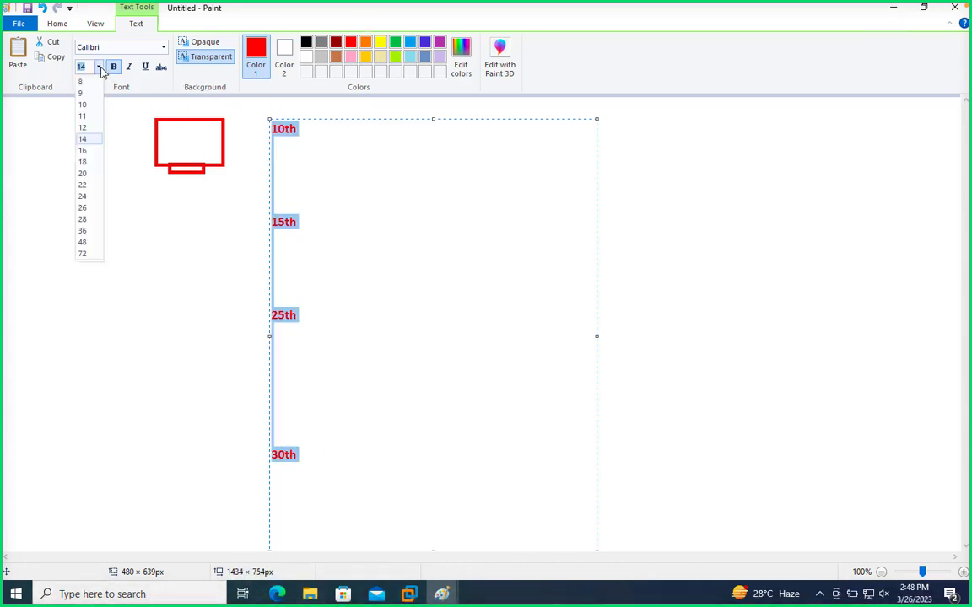
pyautogui.click(87, 207)
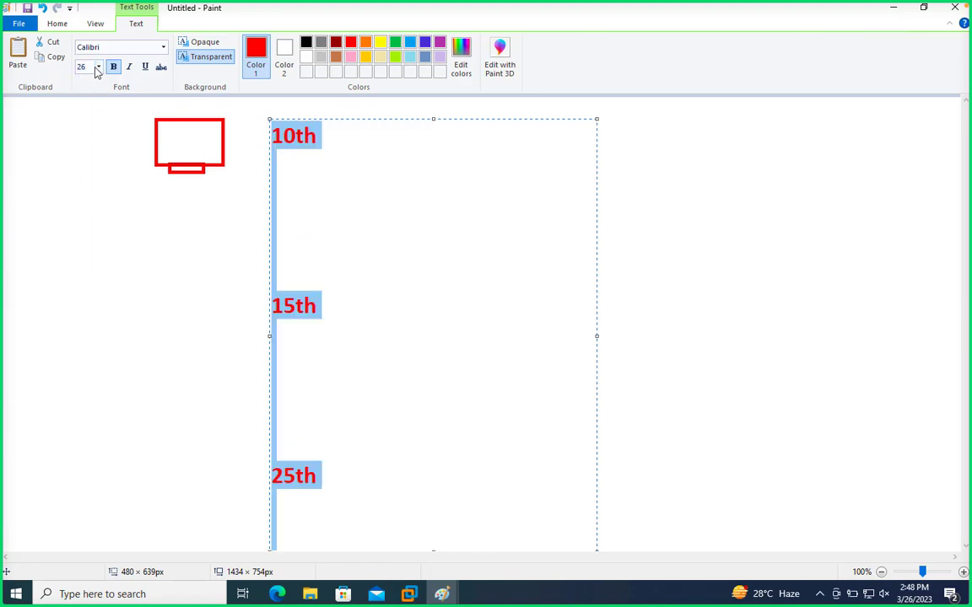
pyautogui.click(98, 68)
pyautogui.click(80, 194)
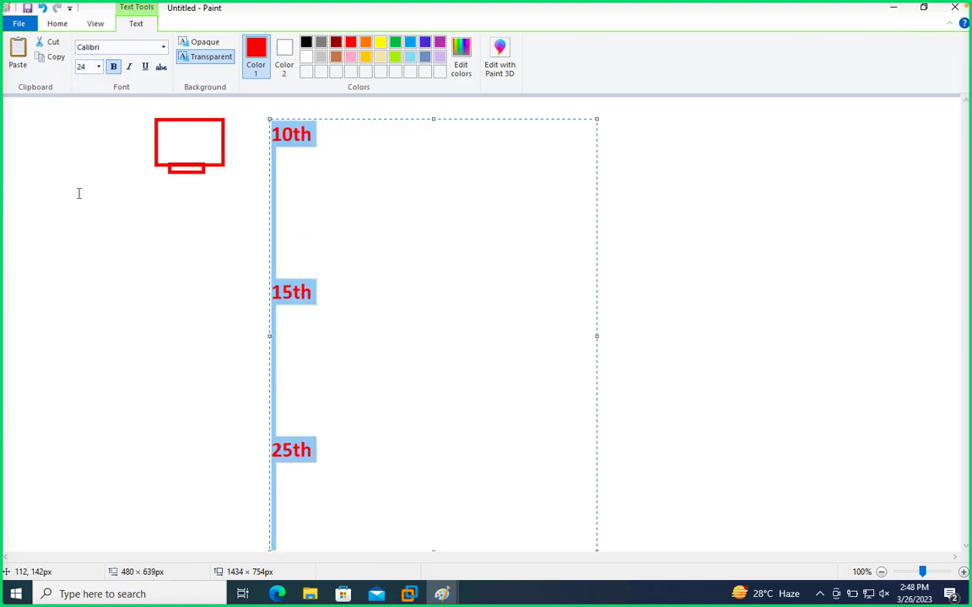
pyautogui.click(97, 67)
pyautogui.click(82, 184)
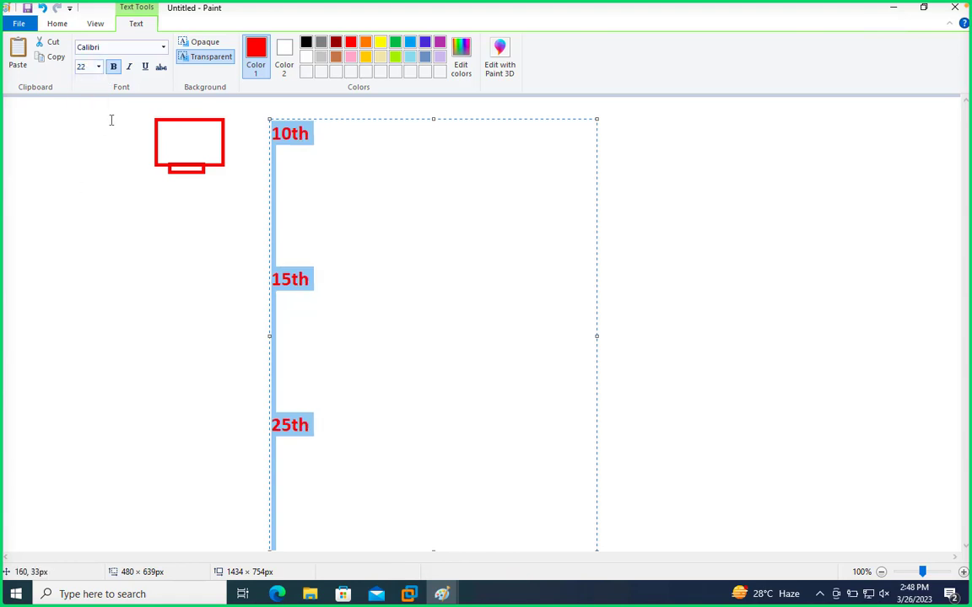
pyautogui.click(99, 67)
pyautogui.click(81, 162)
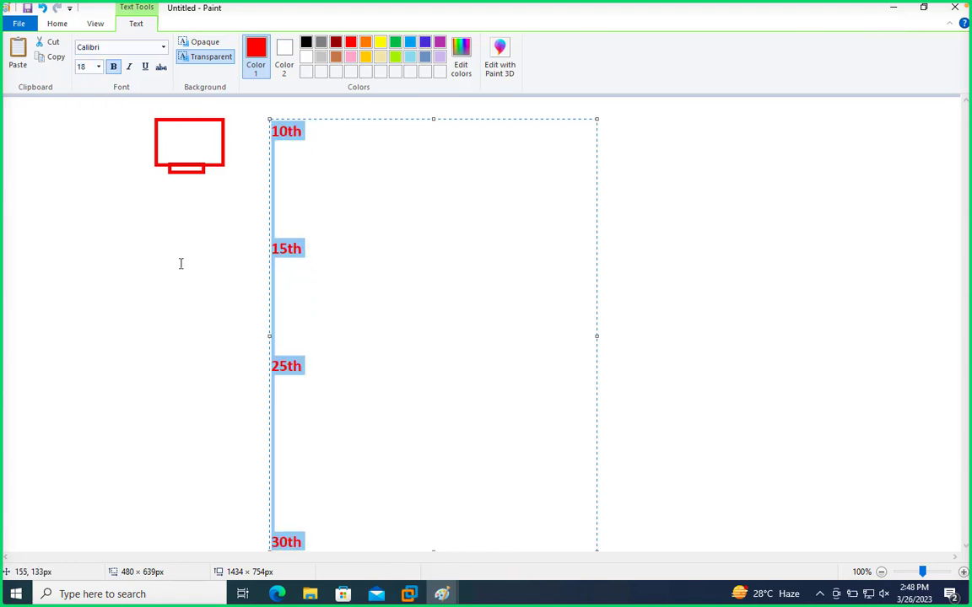
pyautogui.click(307, 44)
pyautogui.click(667, 314)
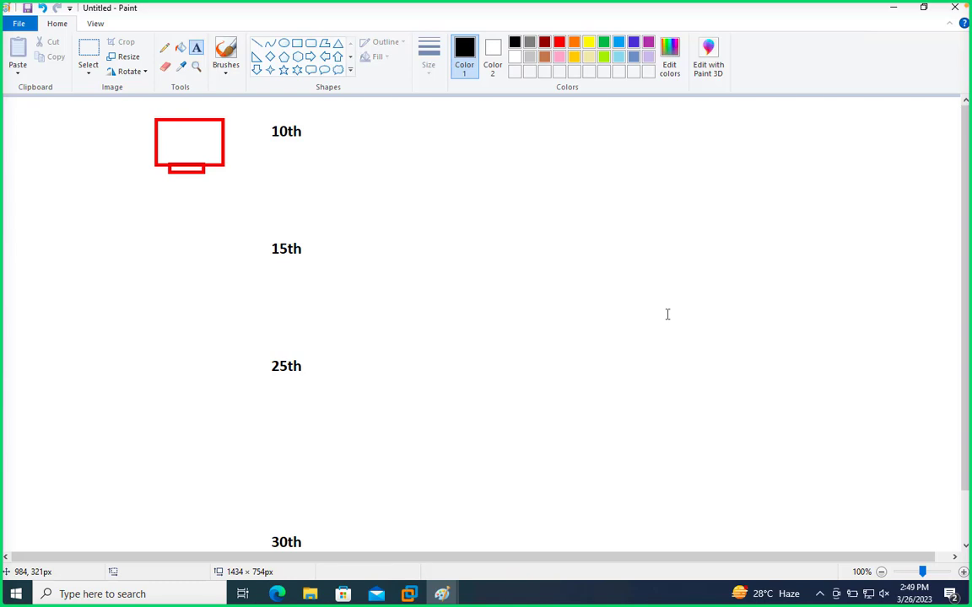
# - Draw a thick black curly brace freehand with the Pencil, spanning 10th to 30th, with an arrowhead at each end
pyautogui.click(165, 47)
pyautogui.click(430, 72)
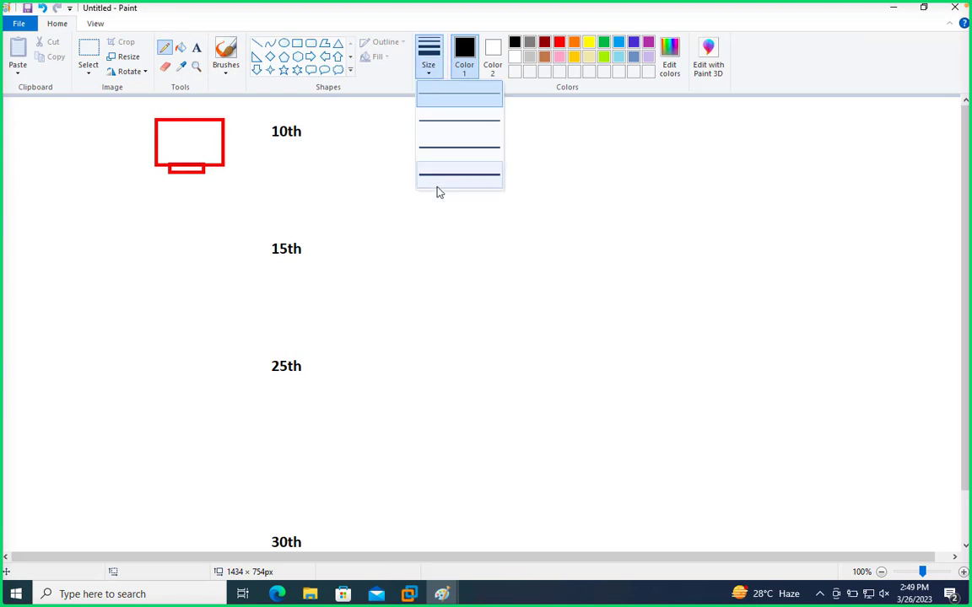
pyautogui.click(443, 165)
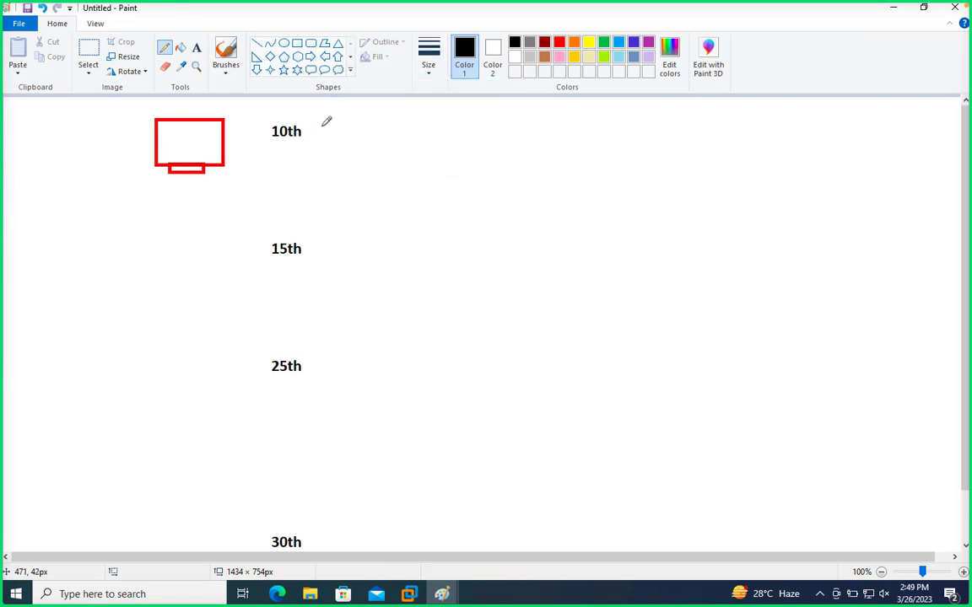
pyautogui.moveTo(320, 125)
pyautogui.mouseDown()
pyautogui.moveTo(349, 128)
pyautogui.moveTo(369, 308)
pyautogui.moveTo(392, 320)
pyautogui.moveTo(379, 364)
pyautogui.moveTo(384, 514)
pyautogui.moveTo(328, 536)
pyautogui.mouseUp()
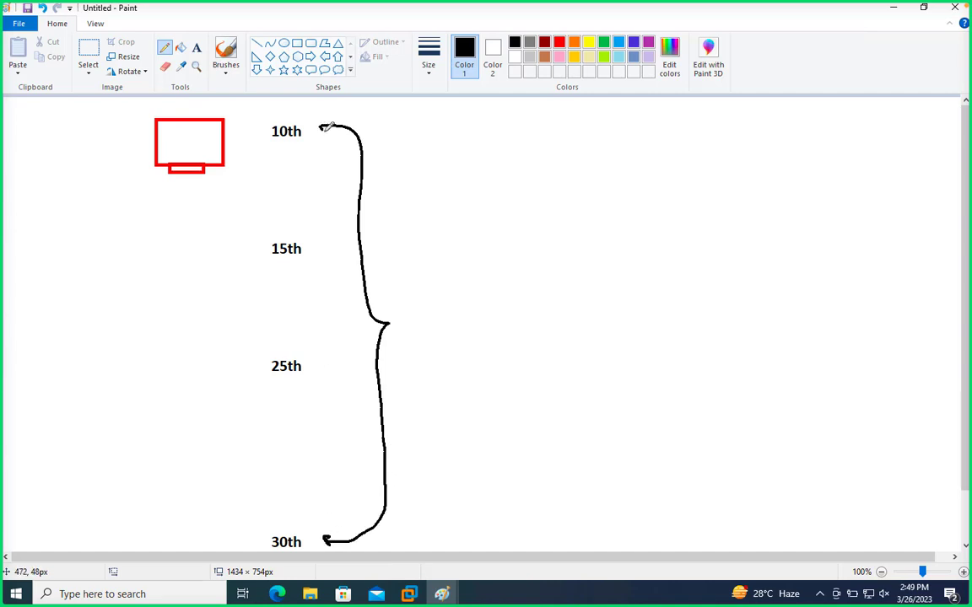
pyautogui.moveTo(324, 131); pyautogui.dragTo(326, 119)
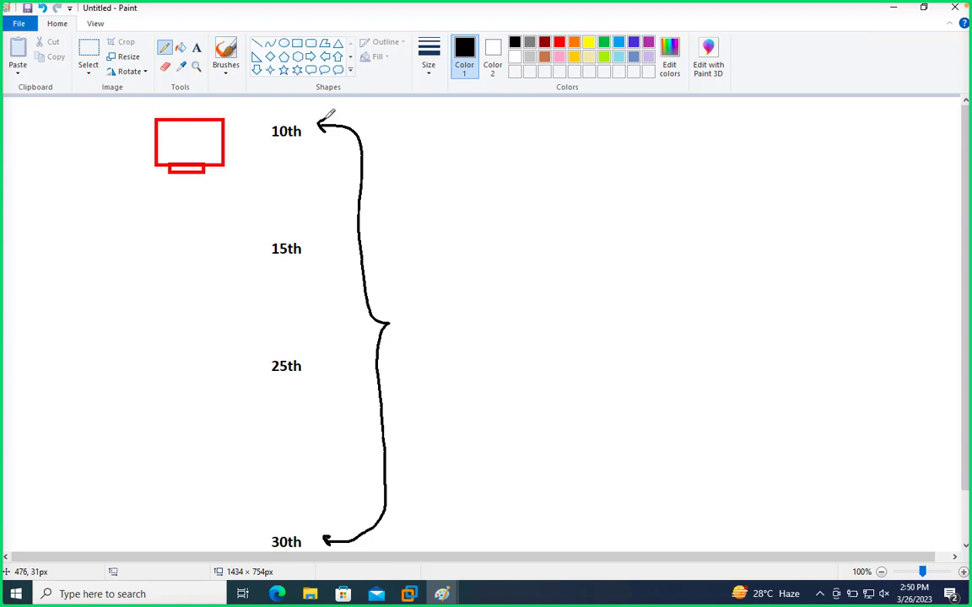
# - Draw a black right-pointing block arrow starting beside the brace's middle tip
pyautogui.click(310, 57)
pyautogui.moveTo(403, 313); pyautogui.dragTo(533, 338)
pyautogui.click(614, 315)
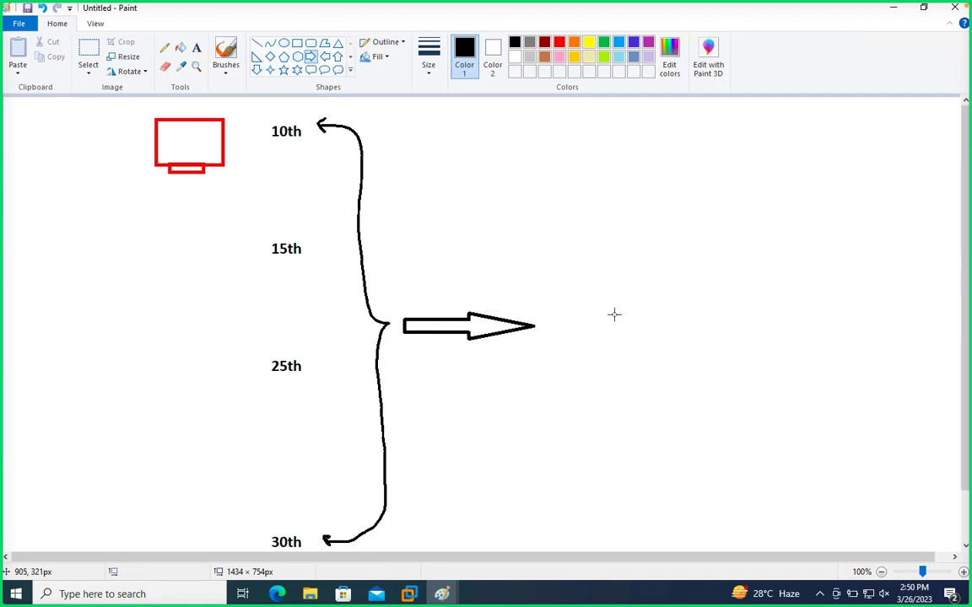
# - Underline the 10th date freehand in black and add a bold indigo 25gb label just below it
pyautogui.click(164, 48)
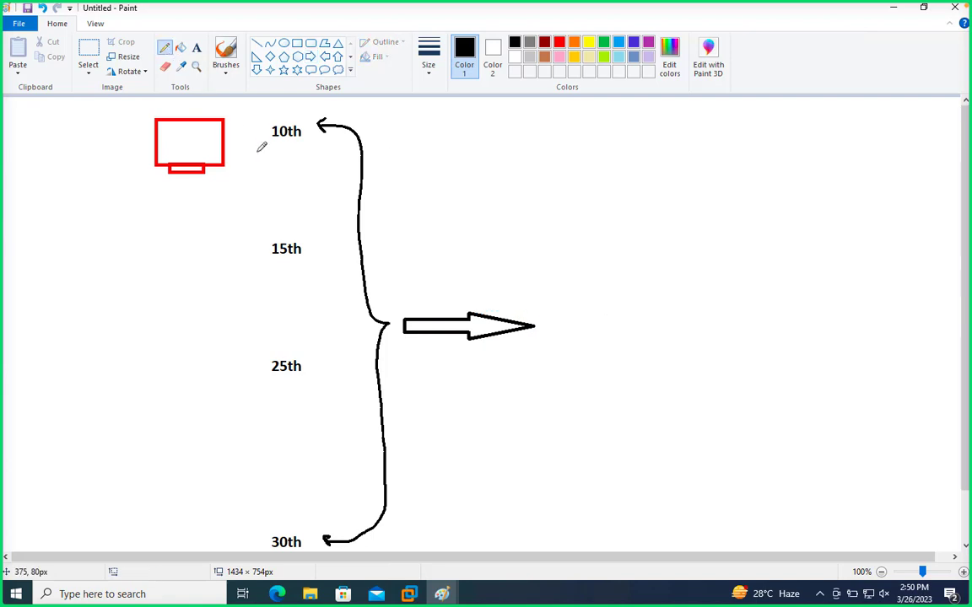
pyautogui.moveTo(272, 143); pyautogui.dragTo(299, 142)
pyautogui.click(197, 47)
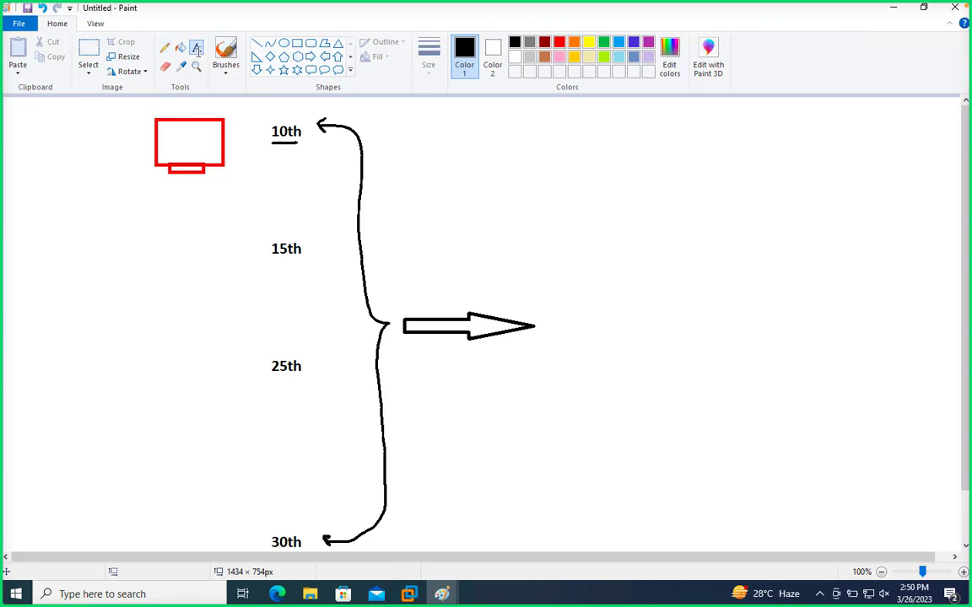
pyautogui.click(264, 170)
pyautogui.write('2')
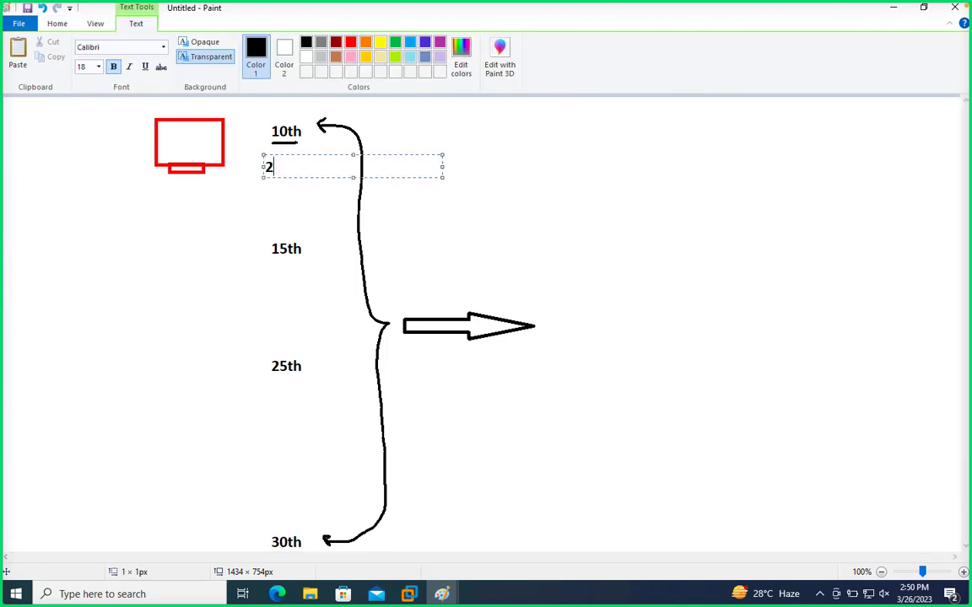
pyautogui.write('5gb')
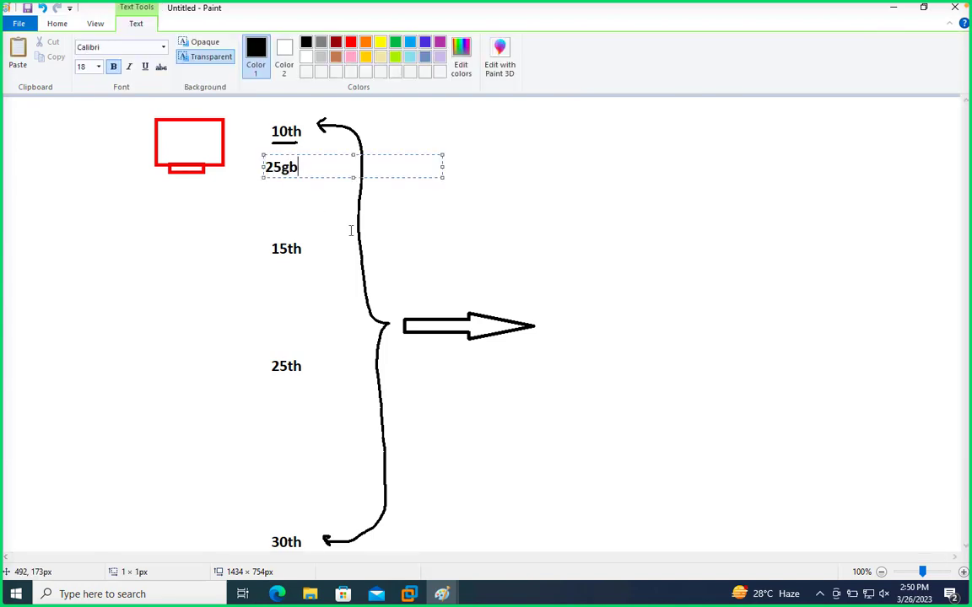
pyautogui.moveTo(319, 165); pyautogui.dragTo(175, 143)
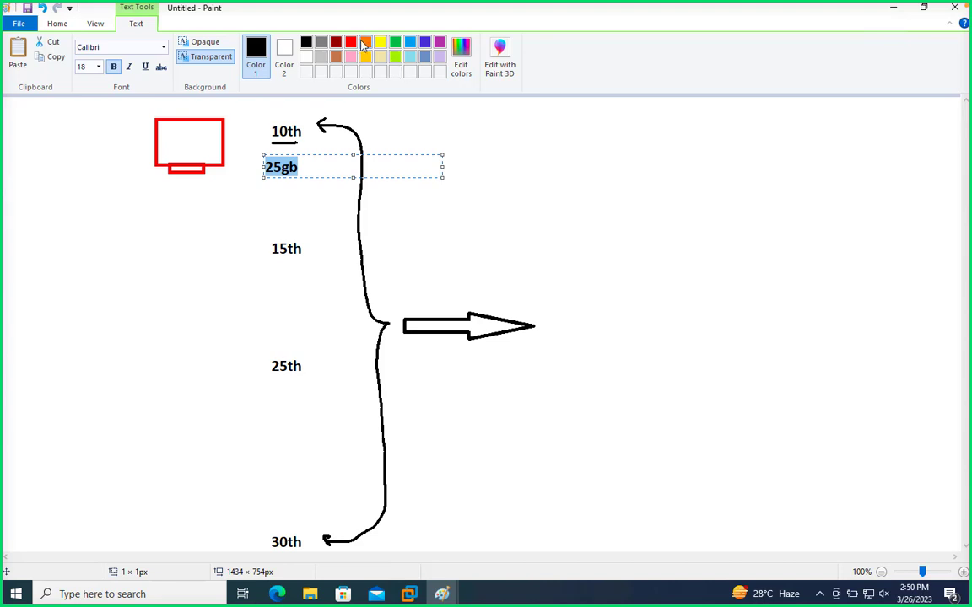
pyautogui.click(425, 42)
pyautogui.click(305, 201)
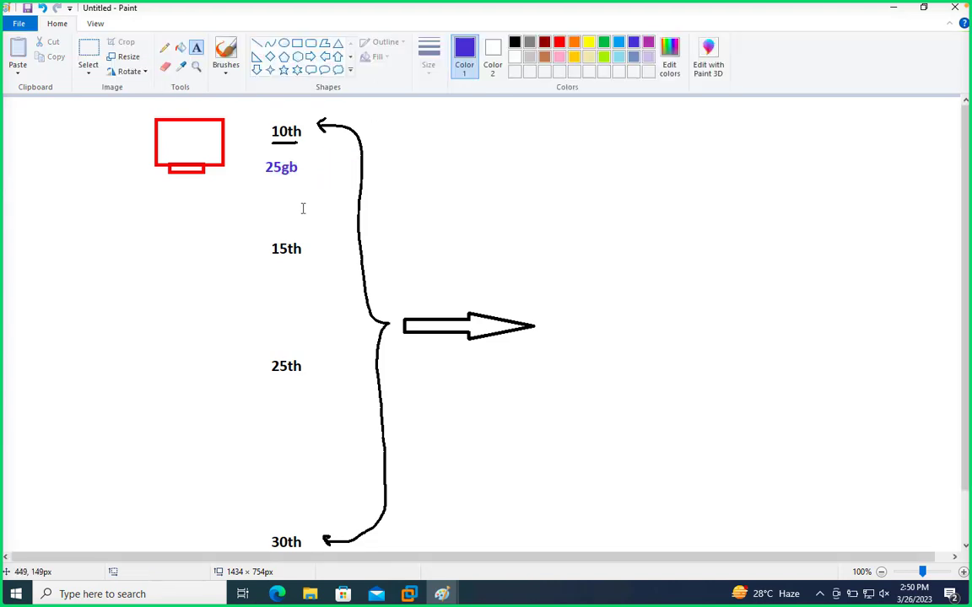
# - Add the label 4gb+25gb=29gb in indigo below 15th and stretch its text box leftwards to shift the text
pyautogui.moveTo(261, 267); pyautogui.dragTo(363, 284)
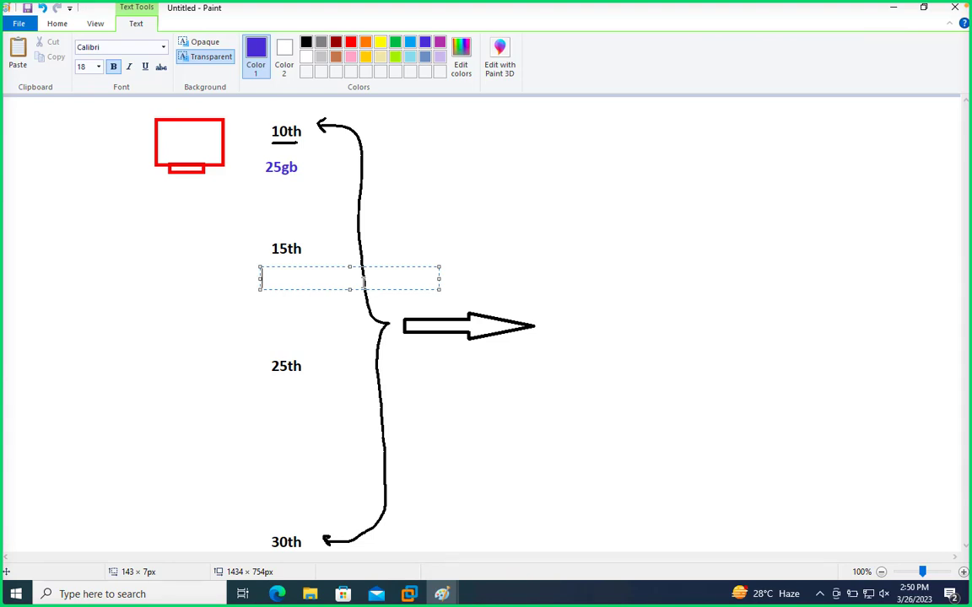
pyautogui.write('4gb')
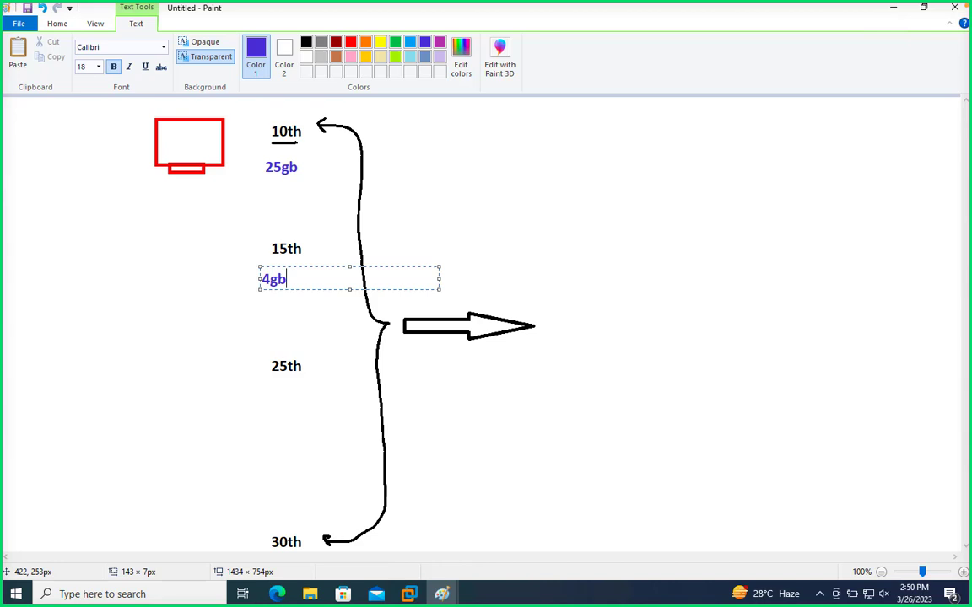
pyautogui.write('+25gb=29')
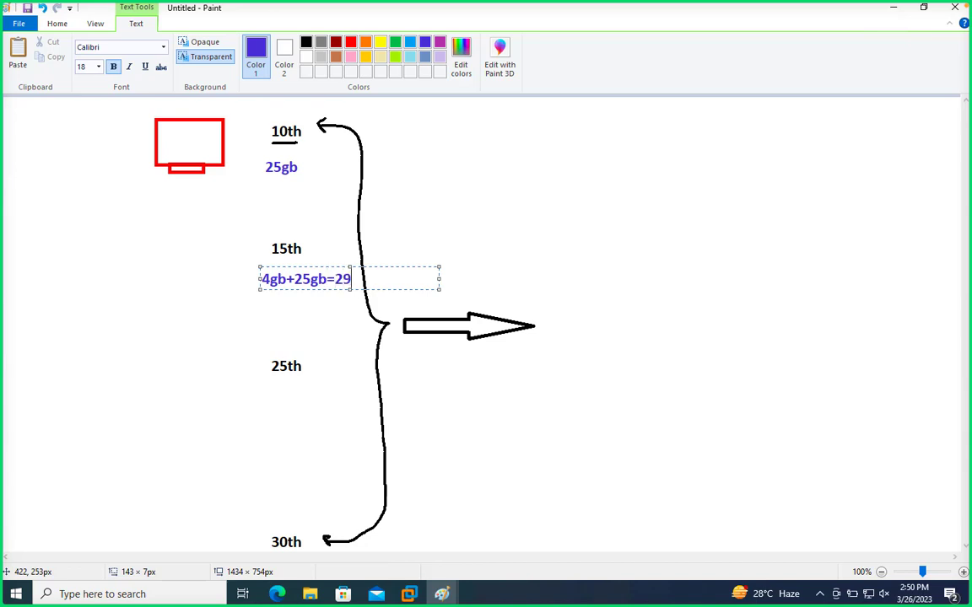
pyautogui.write('gb')
pyautogui.moveTo(255, 277); pyautogui.dragTo(223, 276)
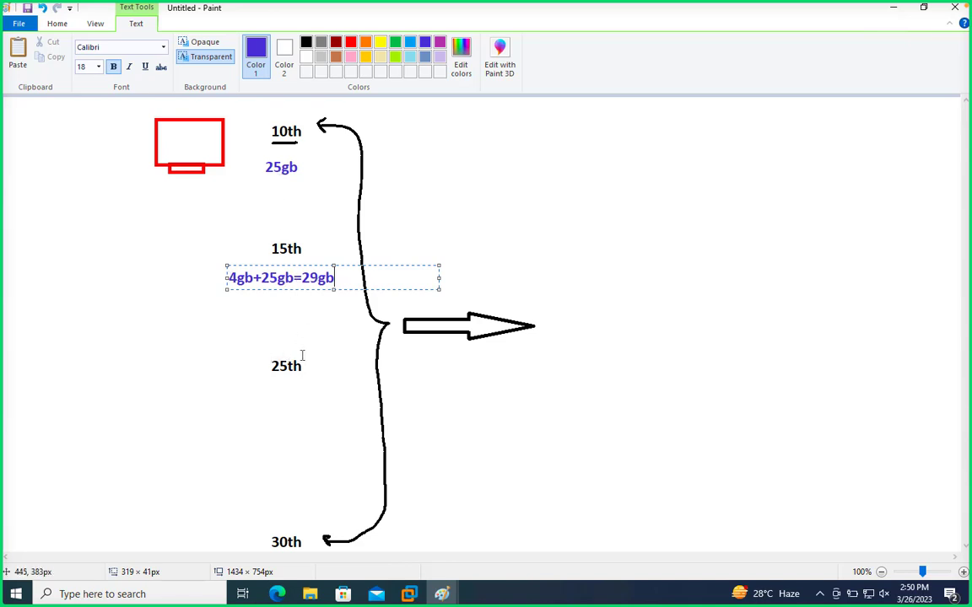
# - Add the label 2gb+29gb=31gb in indigo just below the 25th date
pyautogui.moveTo(266, 341); pyautogui.dragTo(316, 353)
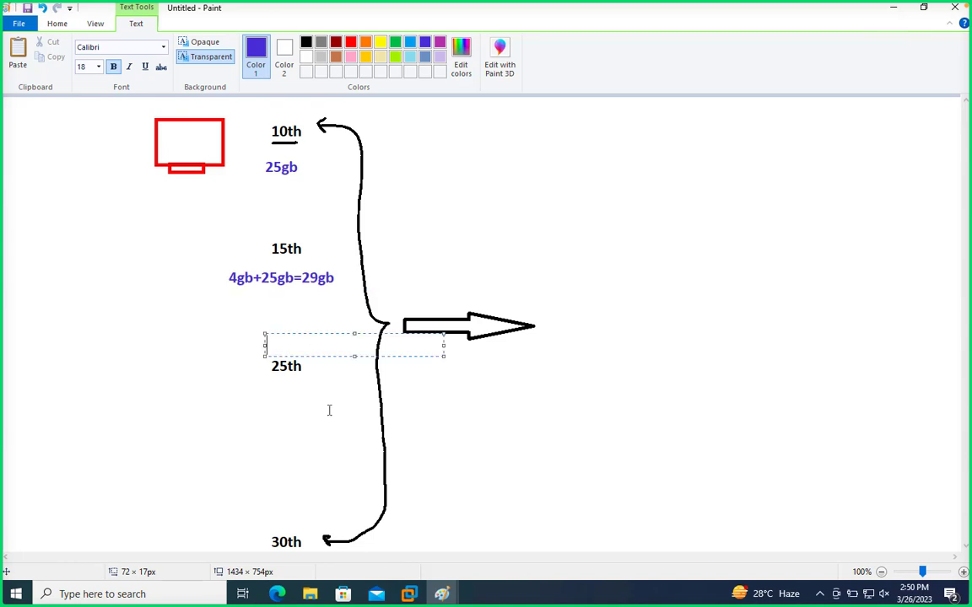
pyautogui.moveTo(244, 382); pyautogui.dragTo(423, 439)
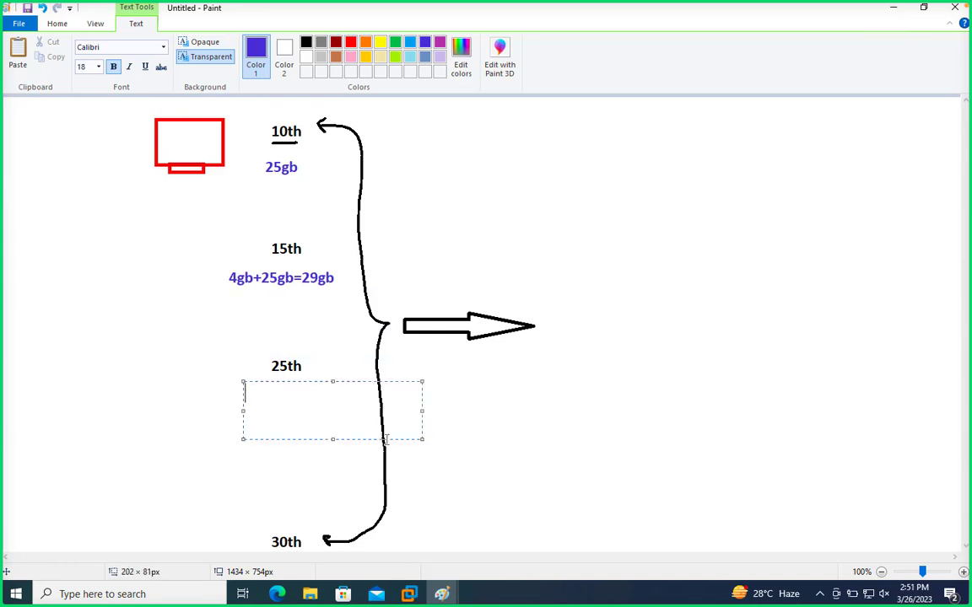
pyautogui.write('2gb+29gb')
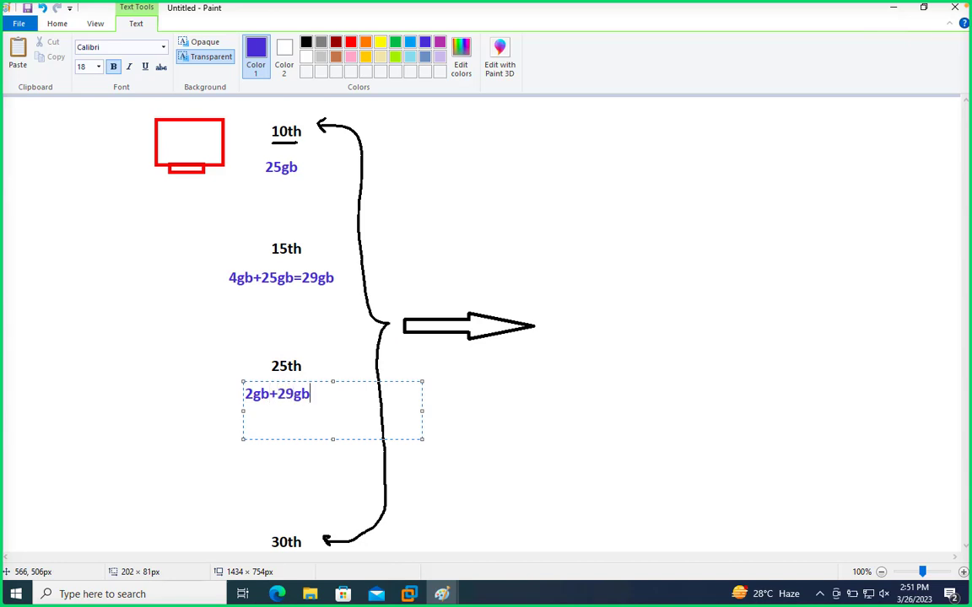
pyautogui.write('=31gb')
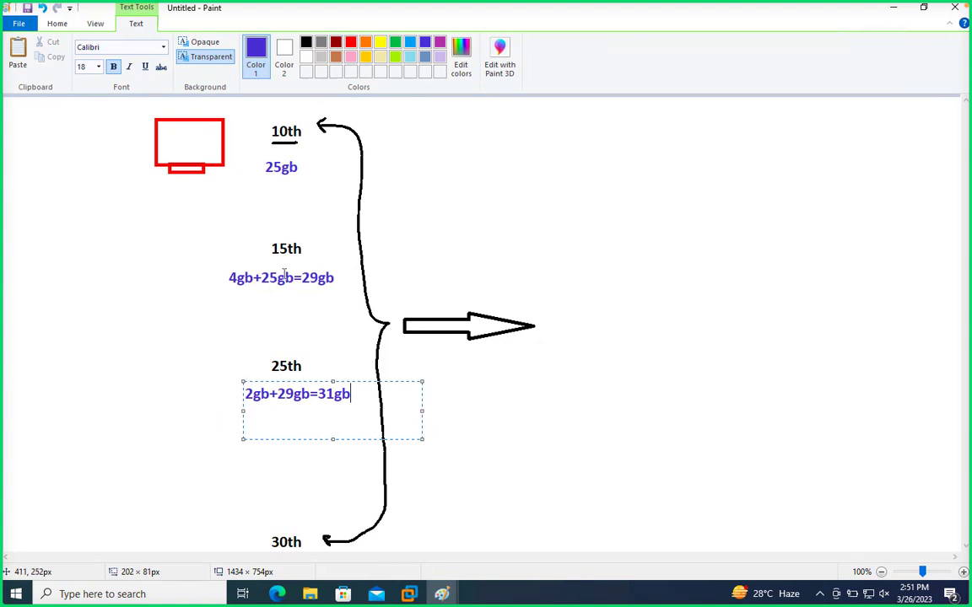
pyautogui.click(446, 391)
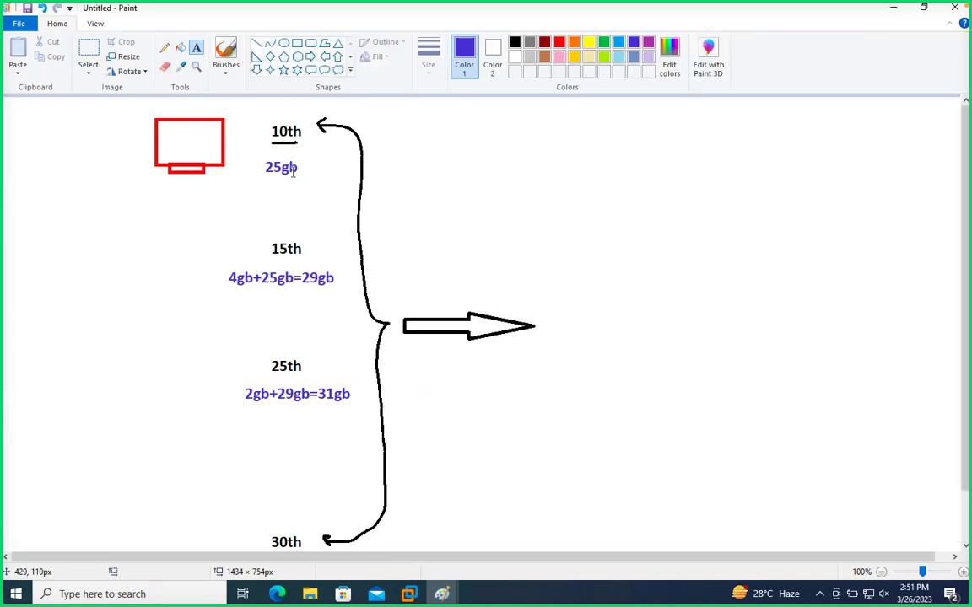
# - Circle the 25gb label freehand in indigo and add the text 25+4+2=31gb beyond the brace at the same height
pyautogui.click(164, 48)
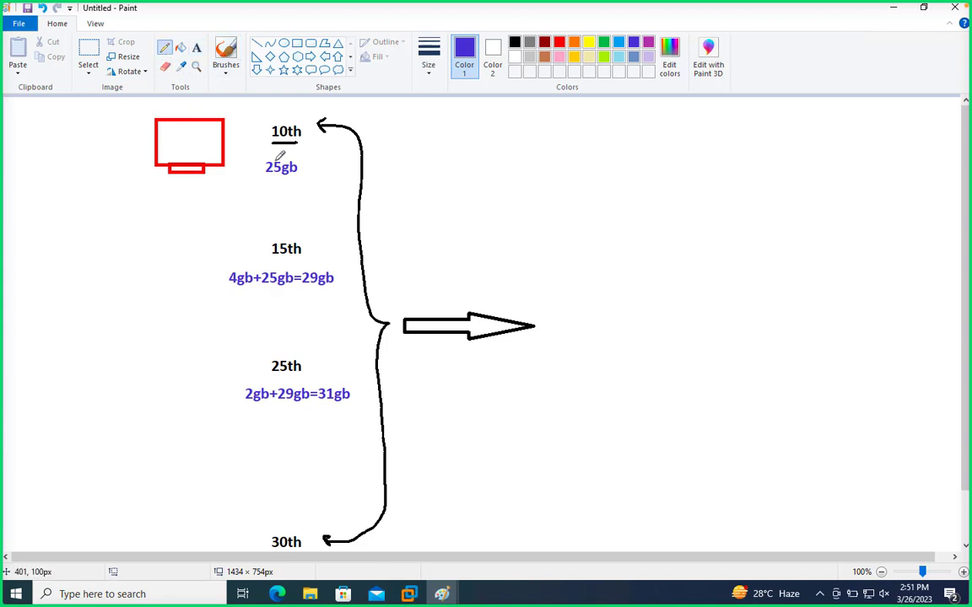
pyautogui.moveTo(271, 156)
pyautogui.mouseDown()
pyautogui.moveTo(295, 162)
pyautogui.moveTo(289, 156)
pyautogui.mouseUp()
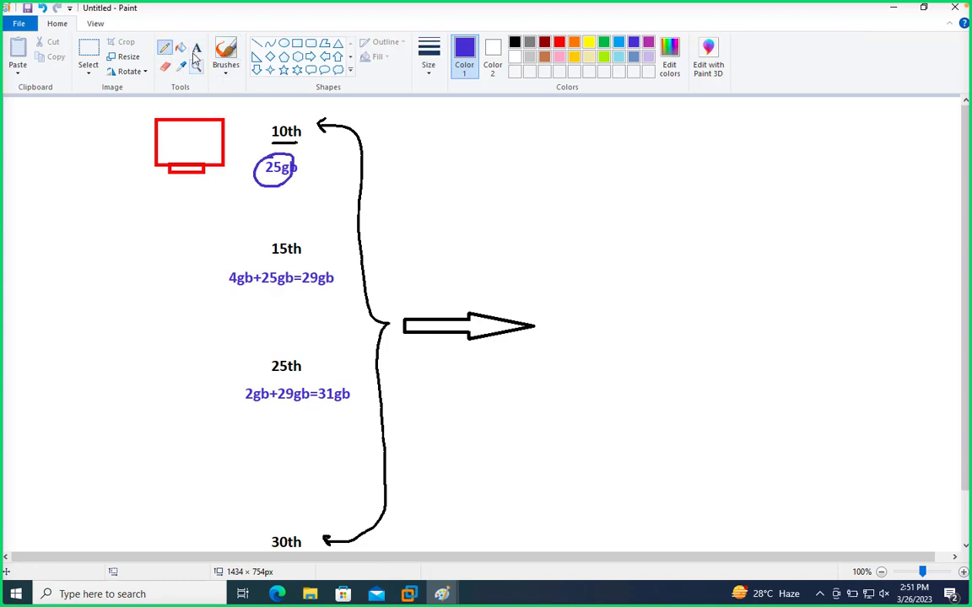
pyautogui.click(196, 48)
pyautogui.click(453, 160)
pyautogui.write('2')
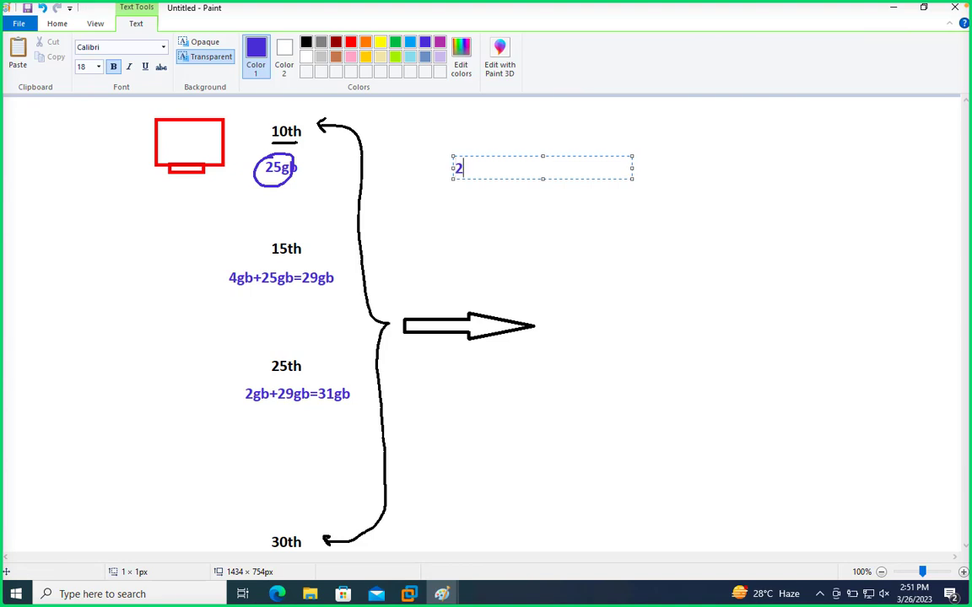
pyautogui.write('5+4+2=31gb')
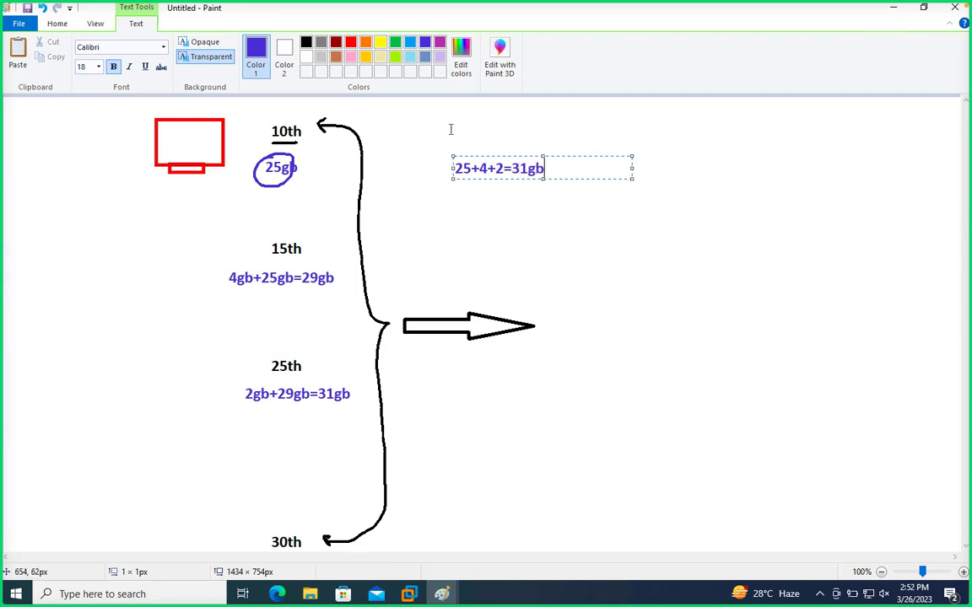
# - Colour the 25+4+2=31gb text green and finish its text box
pyautogui.hotkey('ctrl', 'a')
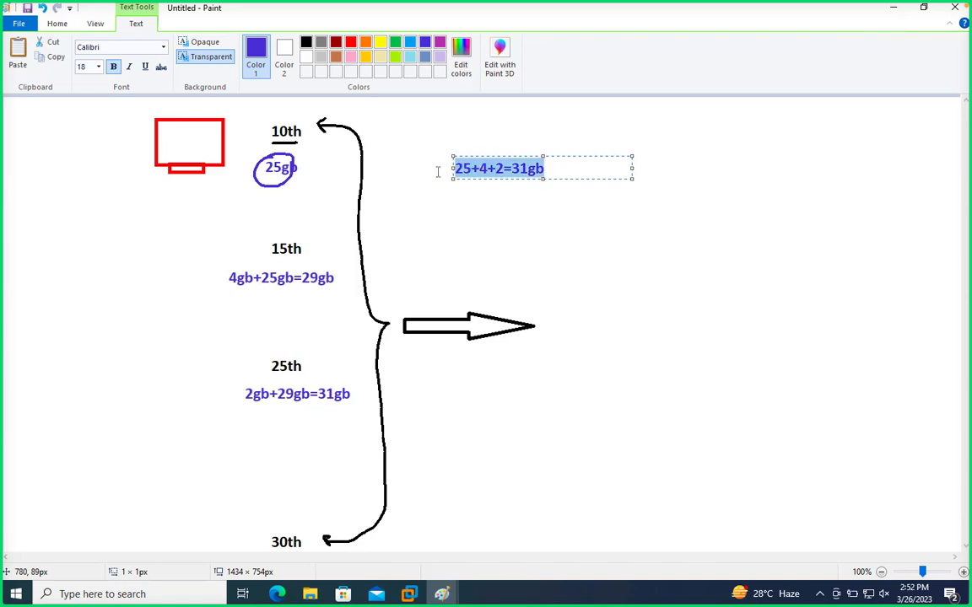
pyautogui.click(395, 41)
pyautogui.click(565, 248)
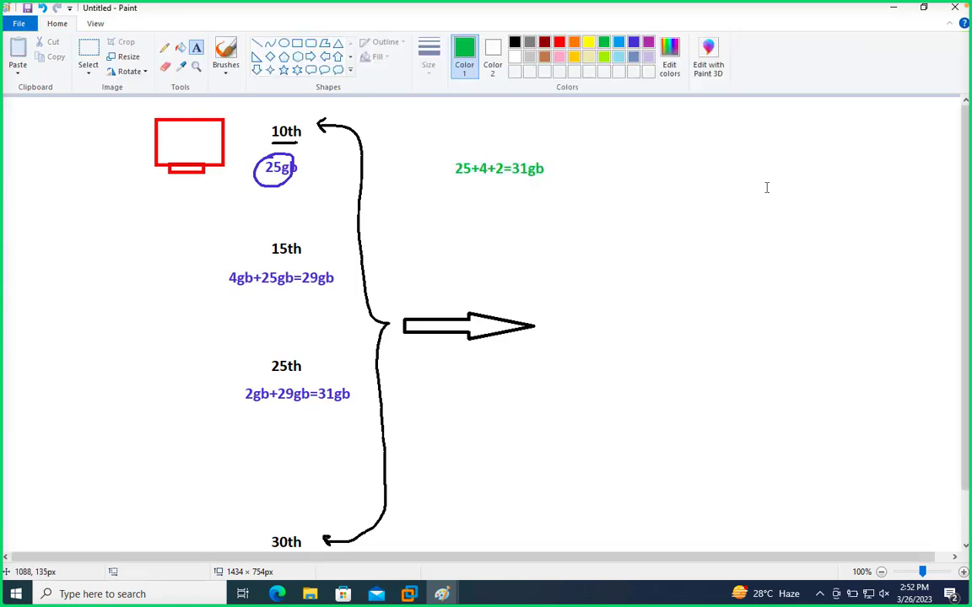
# - Add the green text 85-31=54gb to the right of the 25+4+2=31gb calculation
pyautogui.moveTo(699, 126); pyautogui.dragTo(828, 172)
pyautogui.write('85')
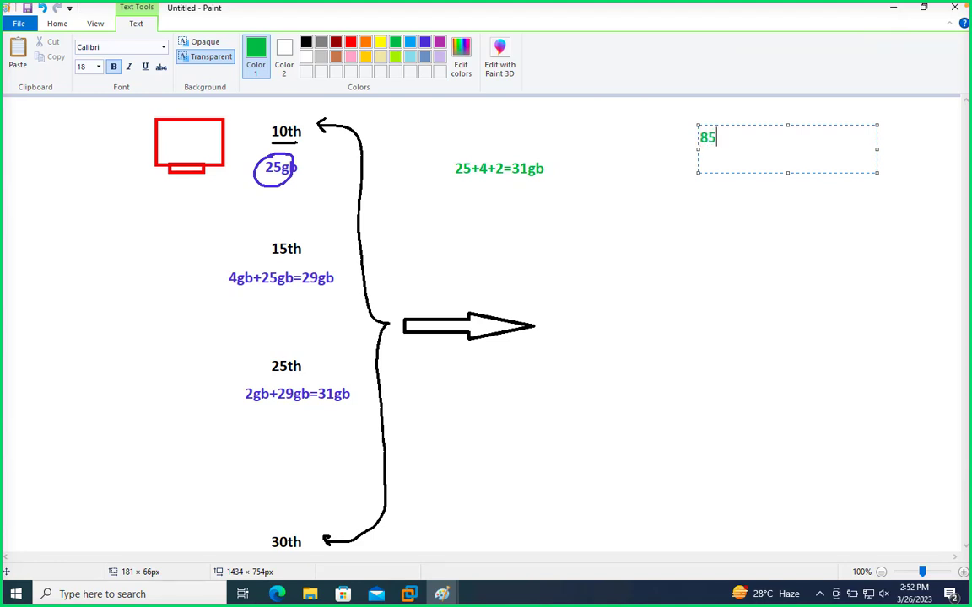
pyautogui.write('-31=')
pyautogui.press('Return')
pyautogui.press('BackSpace')
pyautogui.write('54gb')
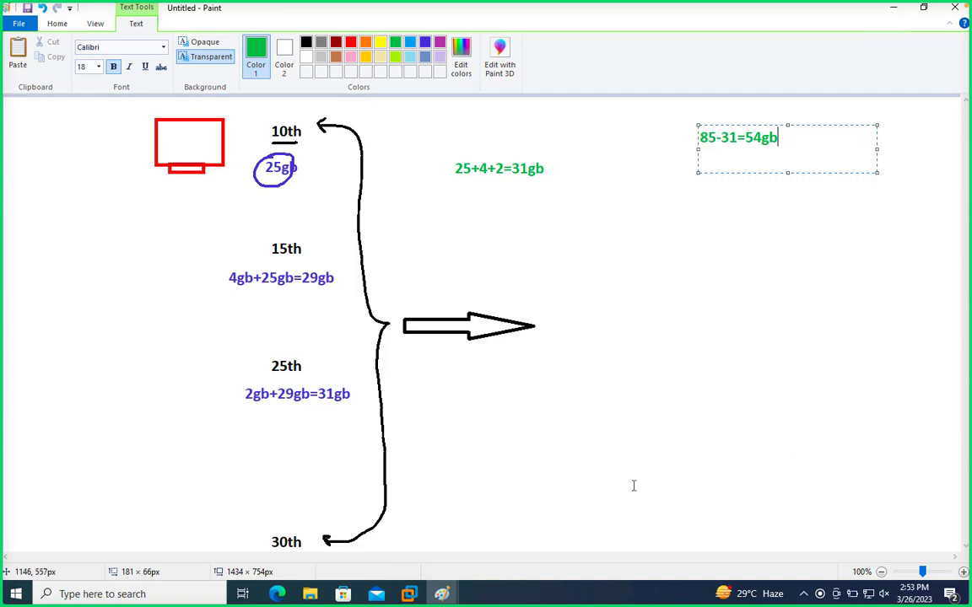
# - Show the other Paint drawing with the VM management topic list, and switch to the Windows-10 console in Chrome
pyautogui.click(442, 592)
pyautogui.click(381, 515)
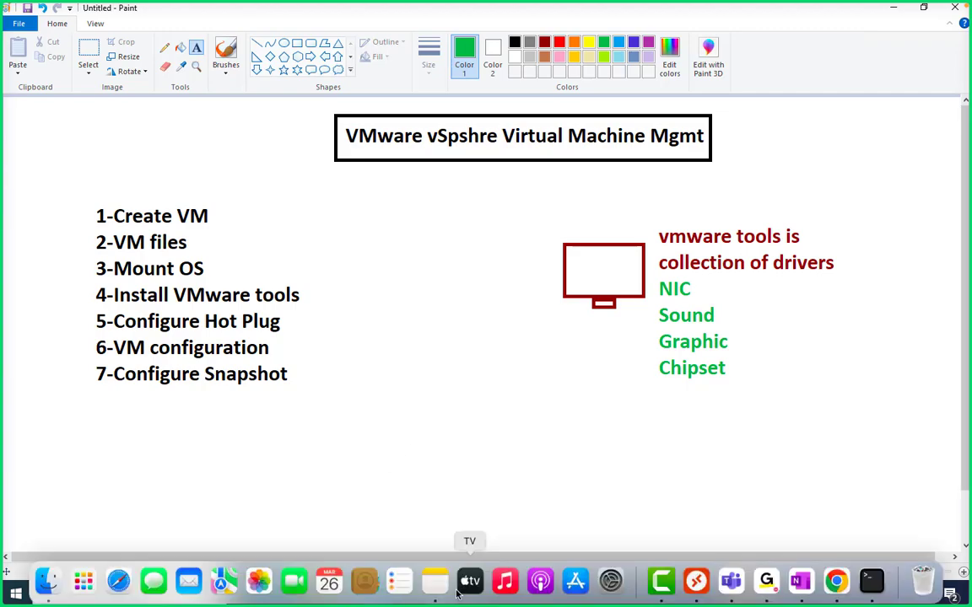
pyautogui.hotkey('ctrl', 'Left')
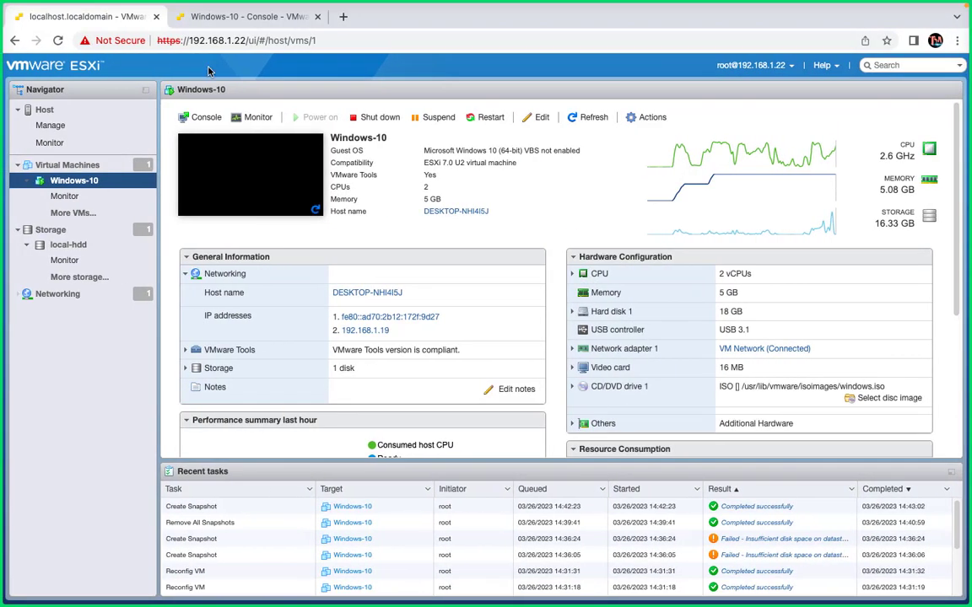
pyautogui.click(243, 21)
# - Return to the Windows-10 VM page in ESXi and examine its snapshot actions, including Consolidate disks
pyautogui.hotkey('ctrl', 'Left')
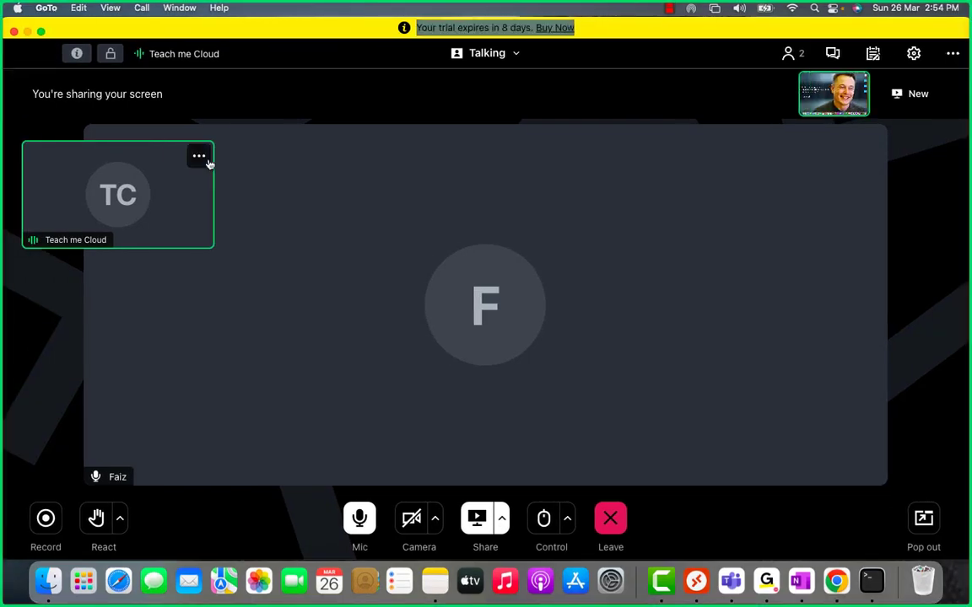
pyautogui.hotkey('ctrl', 'Right')
pyautogui.hotkey('ctrl', 'Right')
pyautogui.hotkey('ctrl', 'Left')
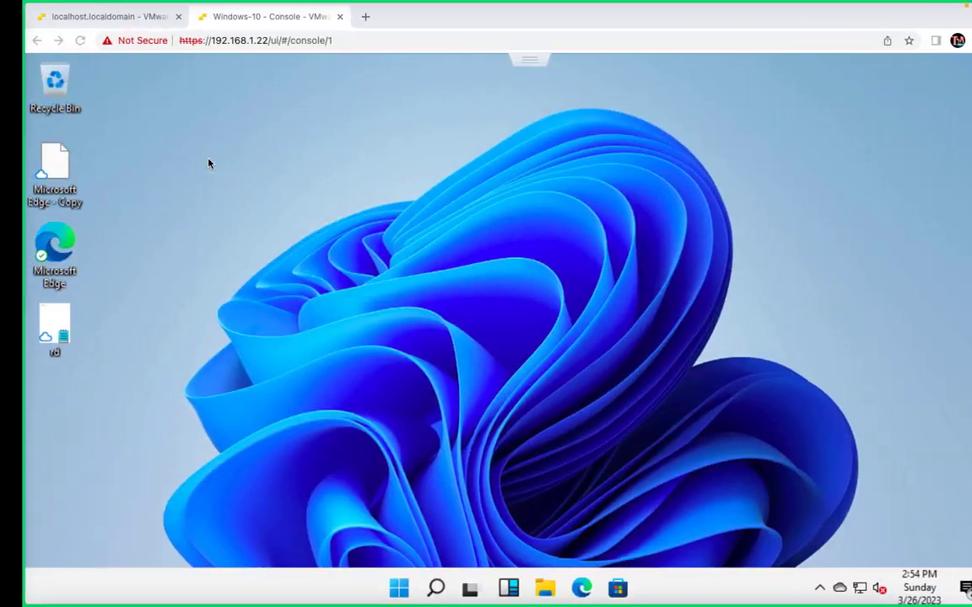
pyautogui.hotkey('ctrl', 'Left')
pyautogui.hotkey('ctrl', 'Right')
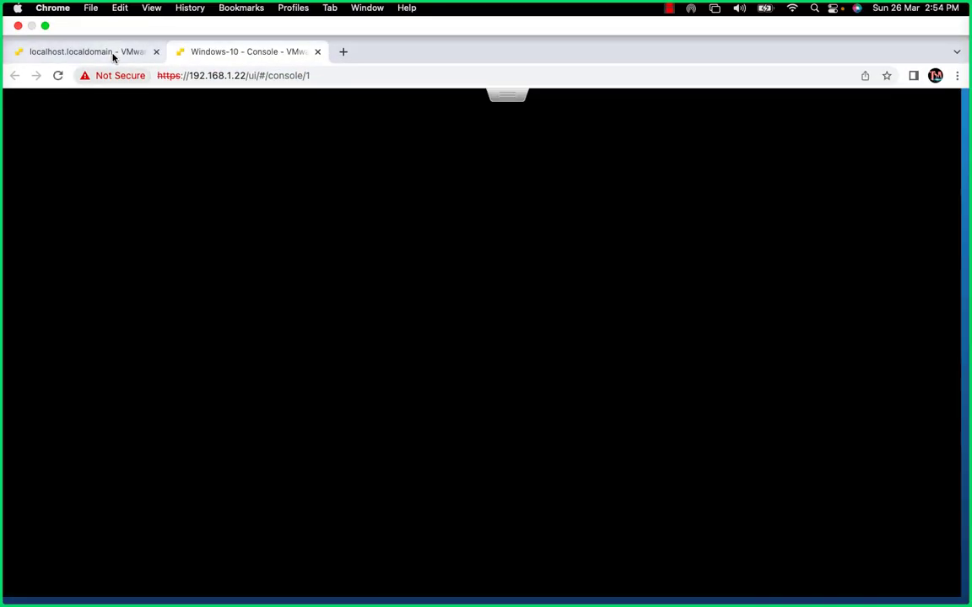
pyautogui.click(126, 54)
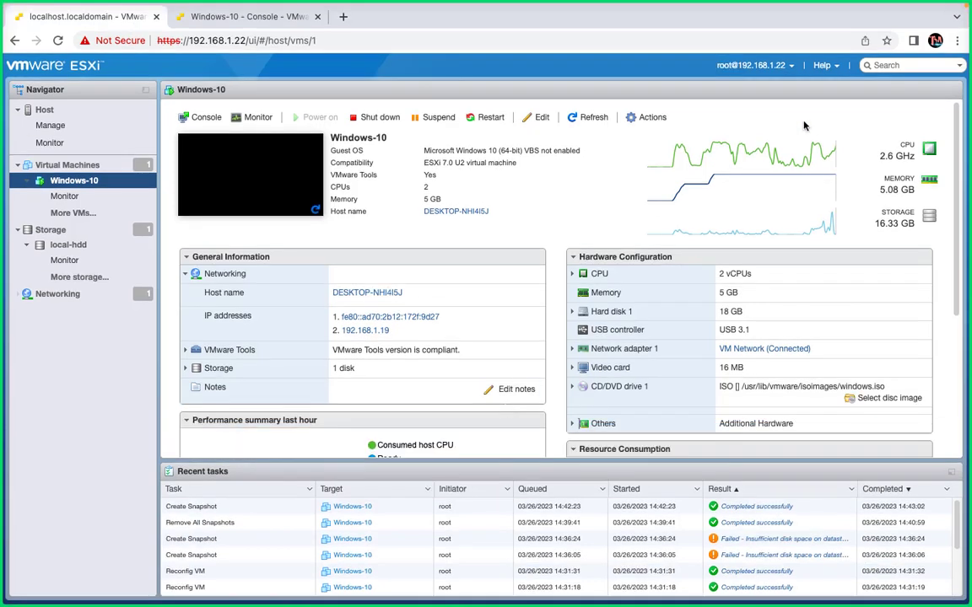
pyautogui.click(646, 118)
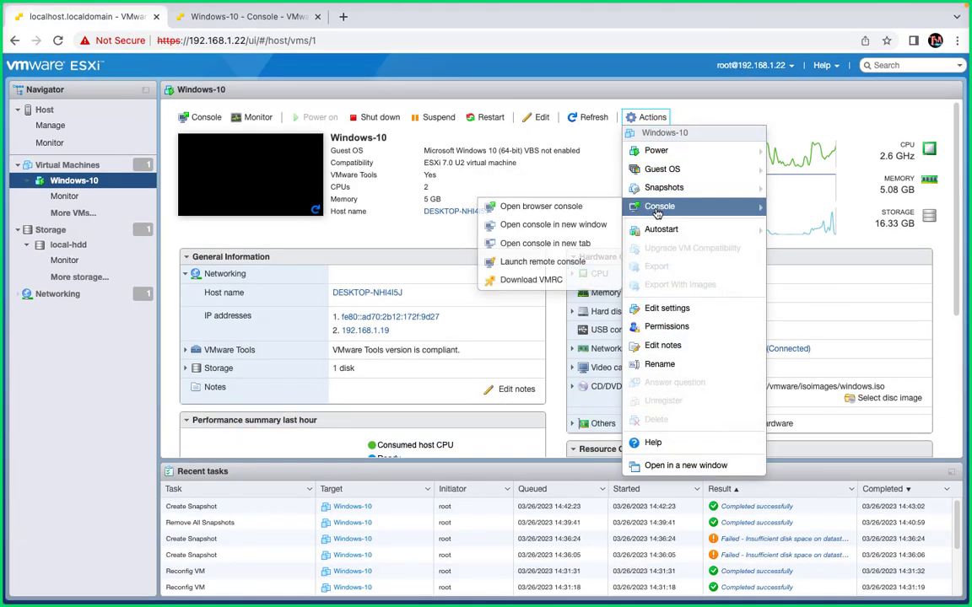
pyautogui.moveTo(639, 190)
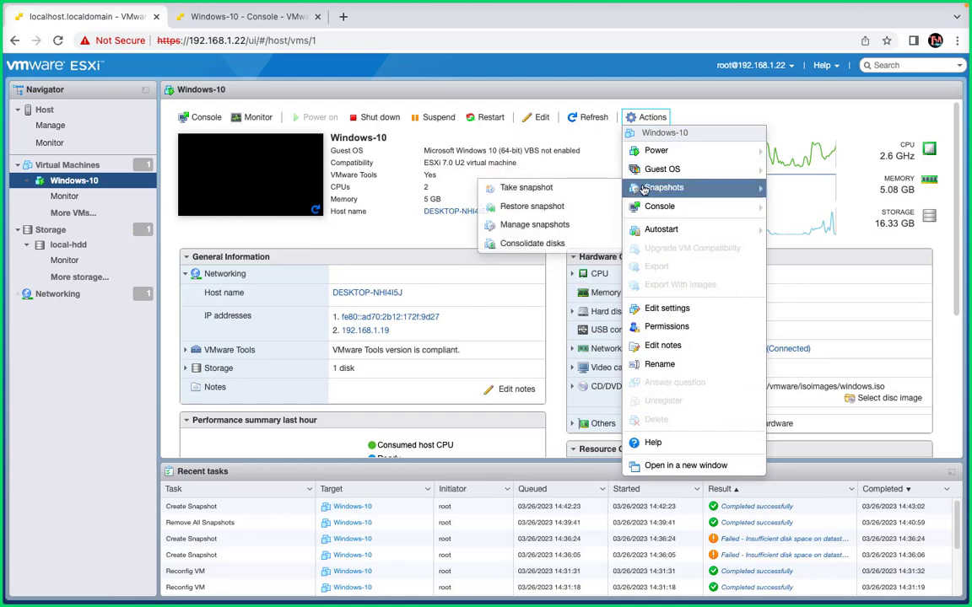
pyautogui.click(540, 244)
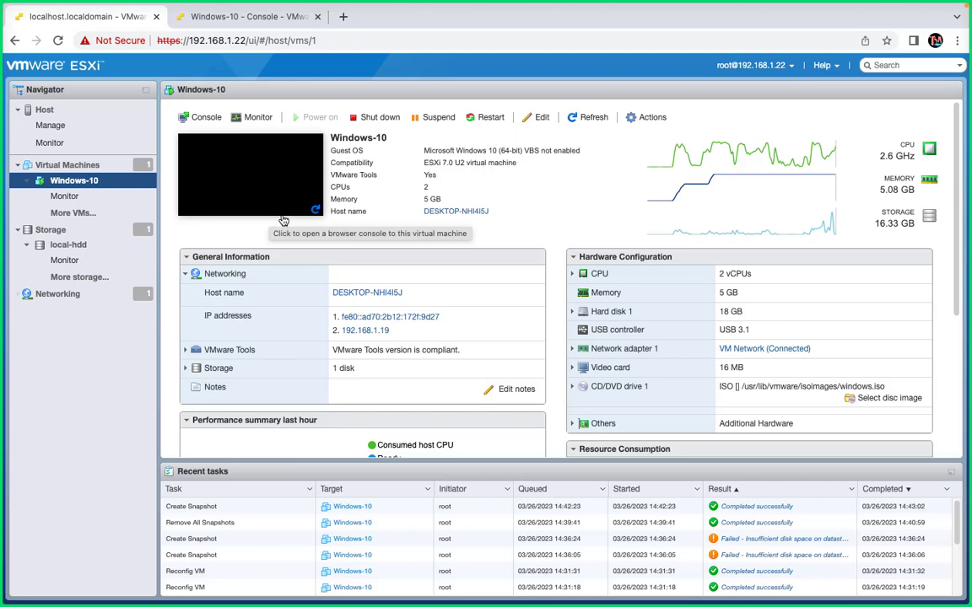
# - Switch to the GoTo meeting, stop sharing the screen and mute the microphone
pyautogui.hotkey('ctrl', 'Left')
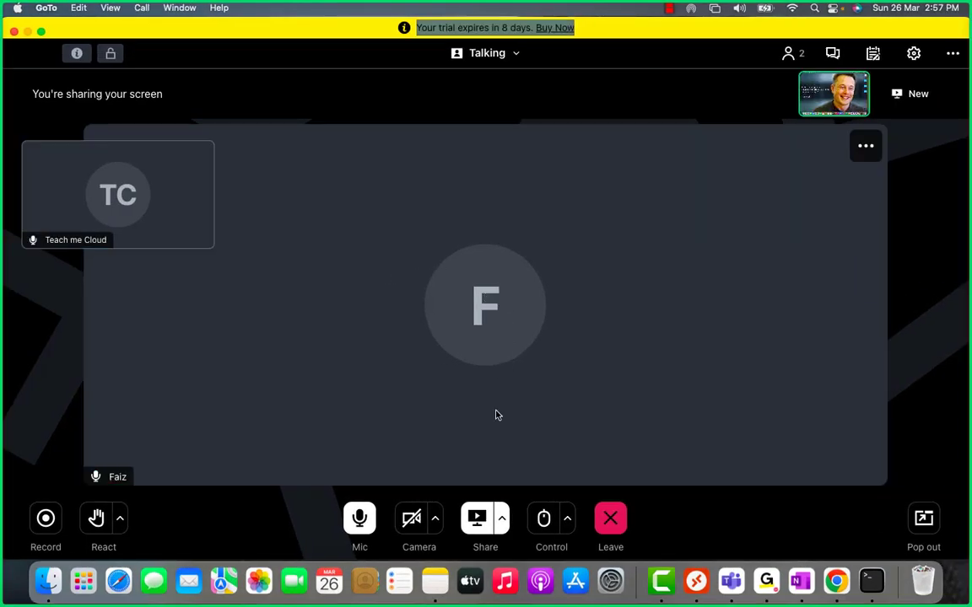
pyautogui.click(477, 519)
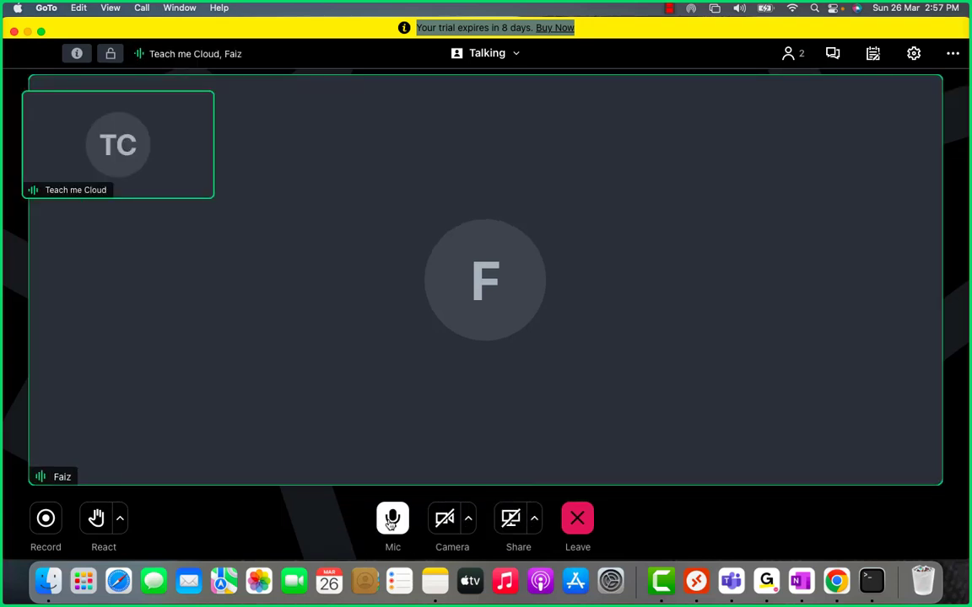
pyautogui.click(392, 517)
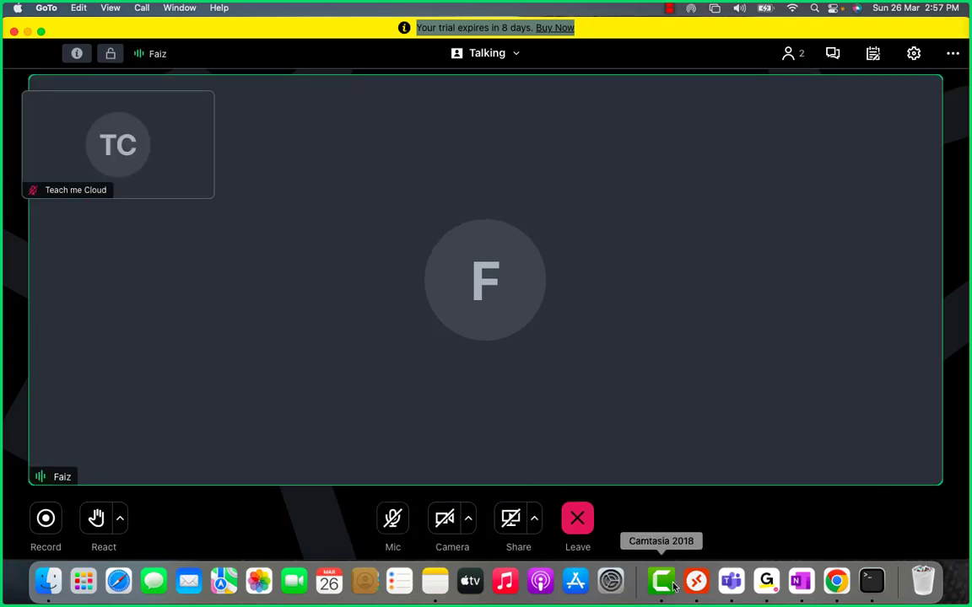
# - Open Camtasia 2018's recording options
pyautogui.rightClick(661, 580)
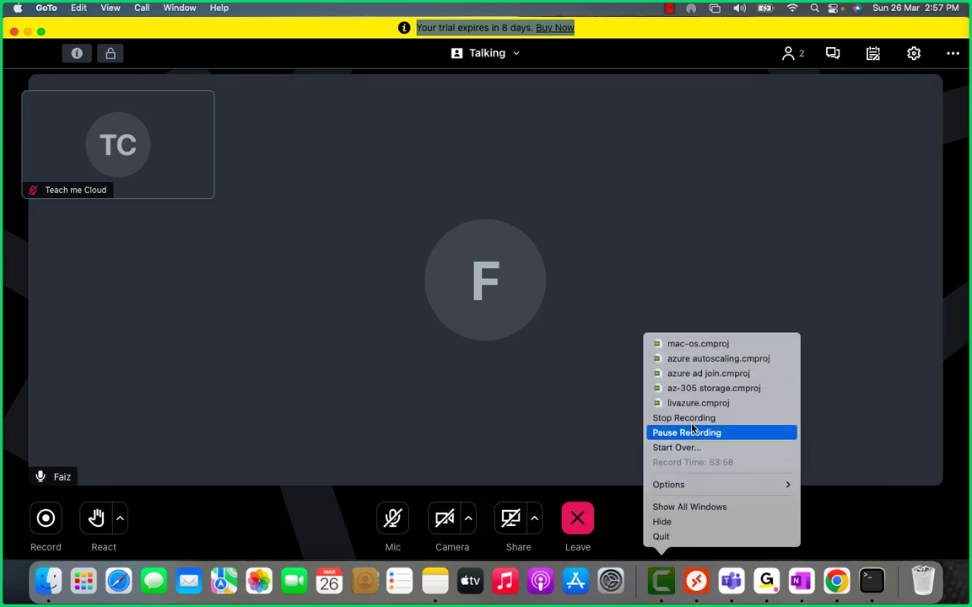